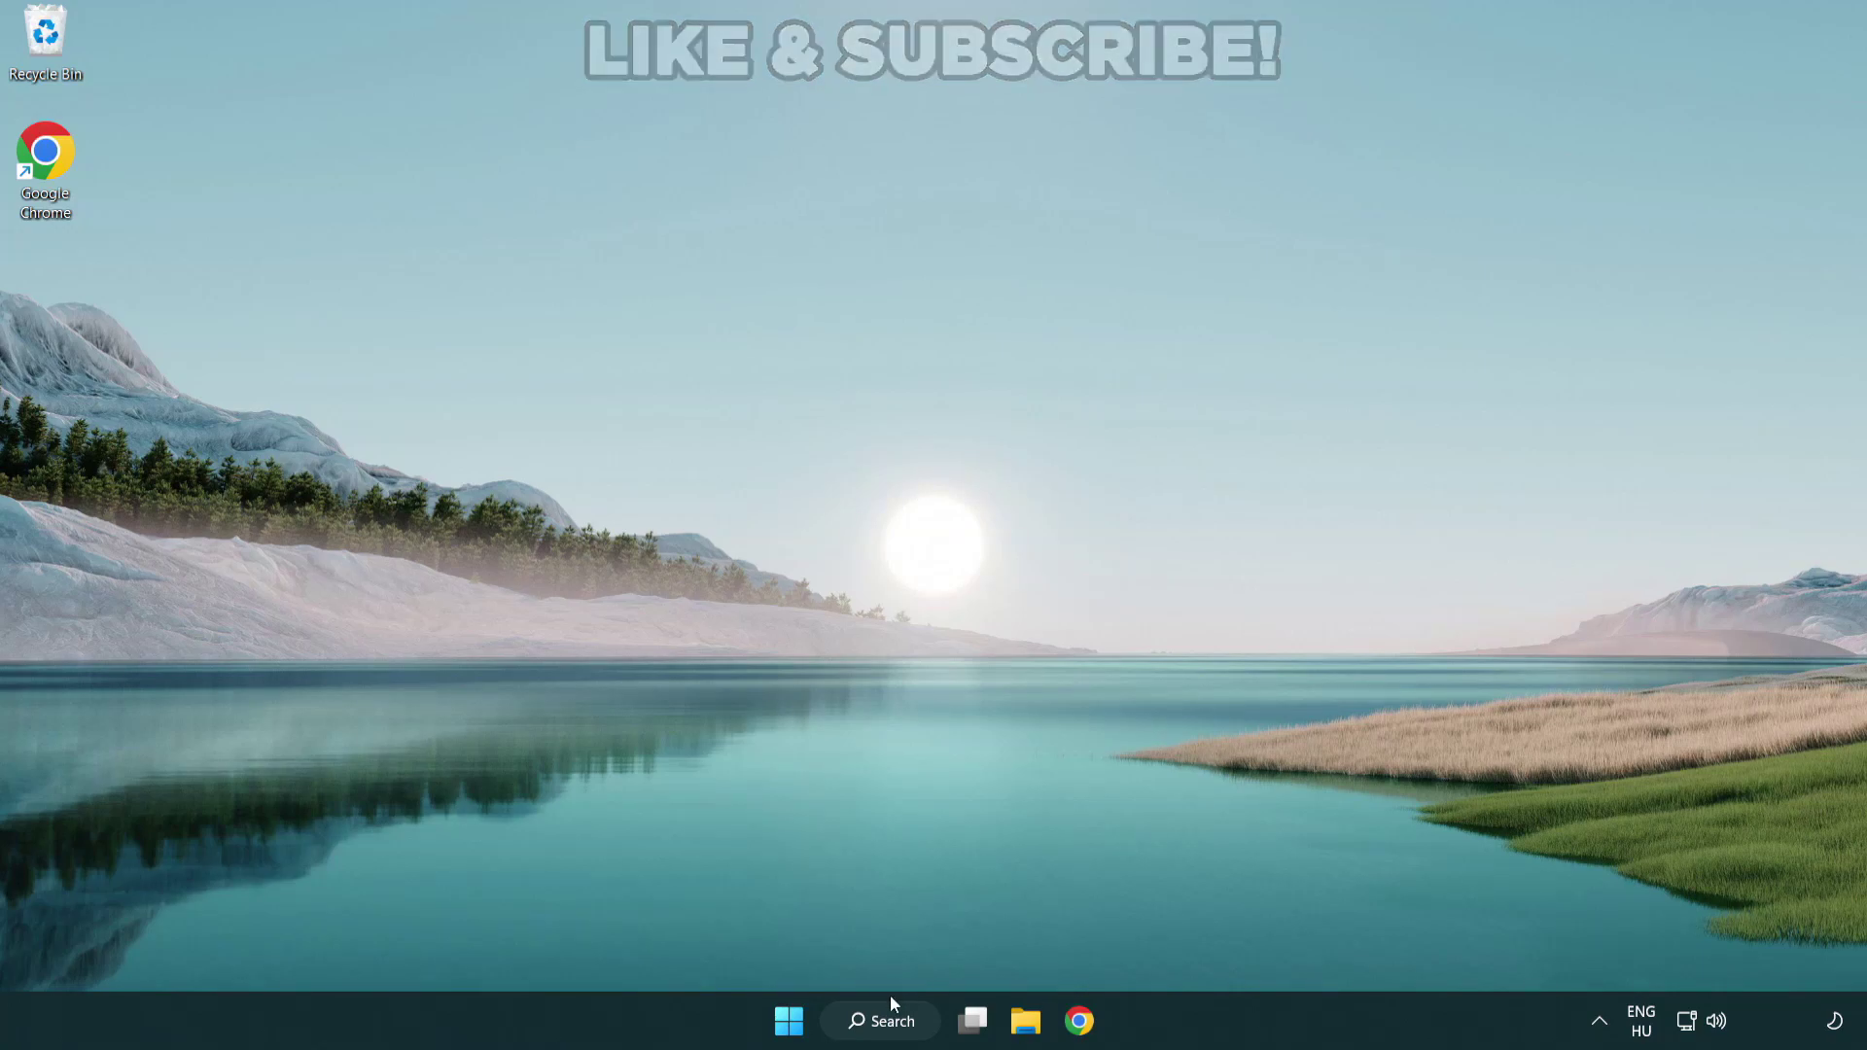
Search Windows from the taskbar for 'device manager'
click(889, 1024)
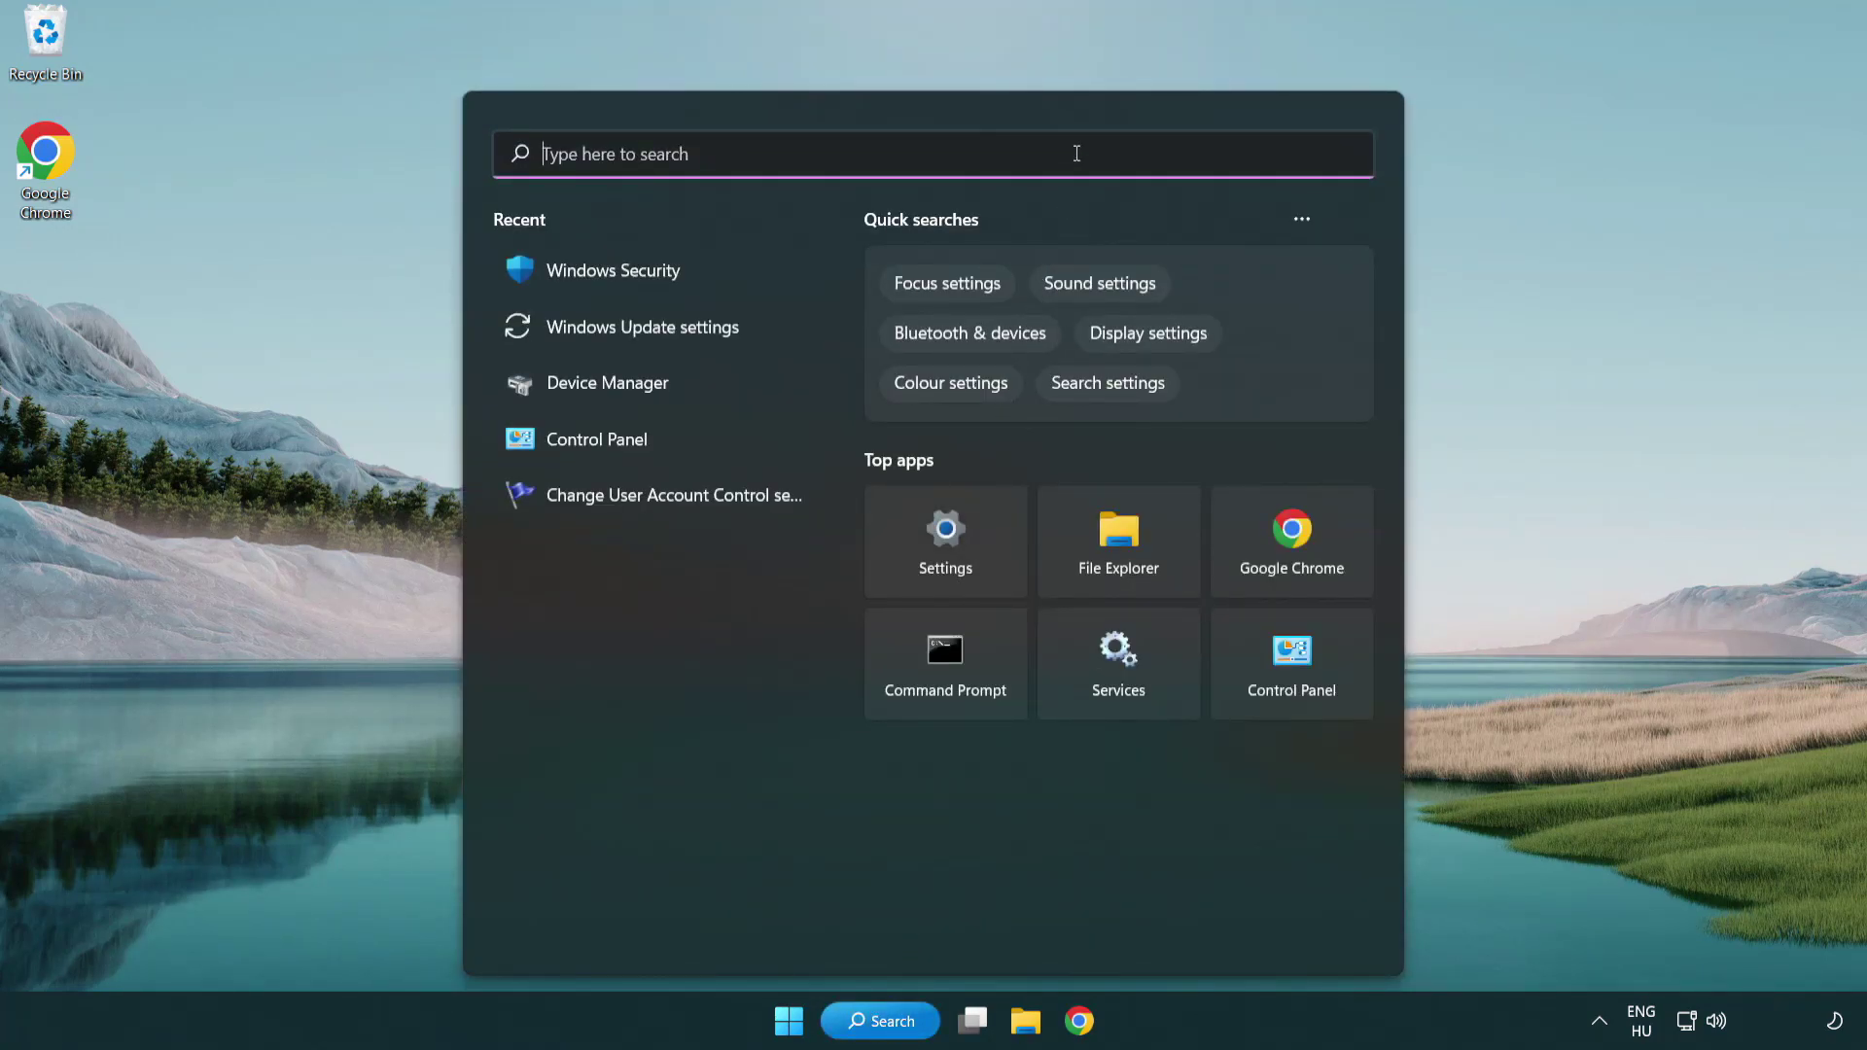
text(device m)
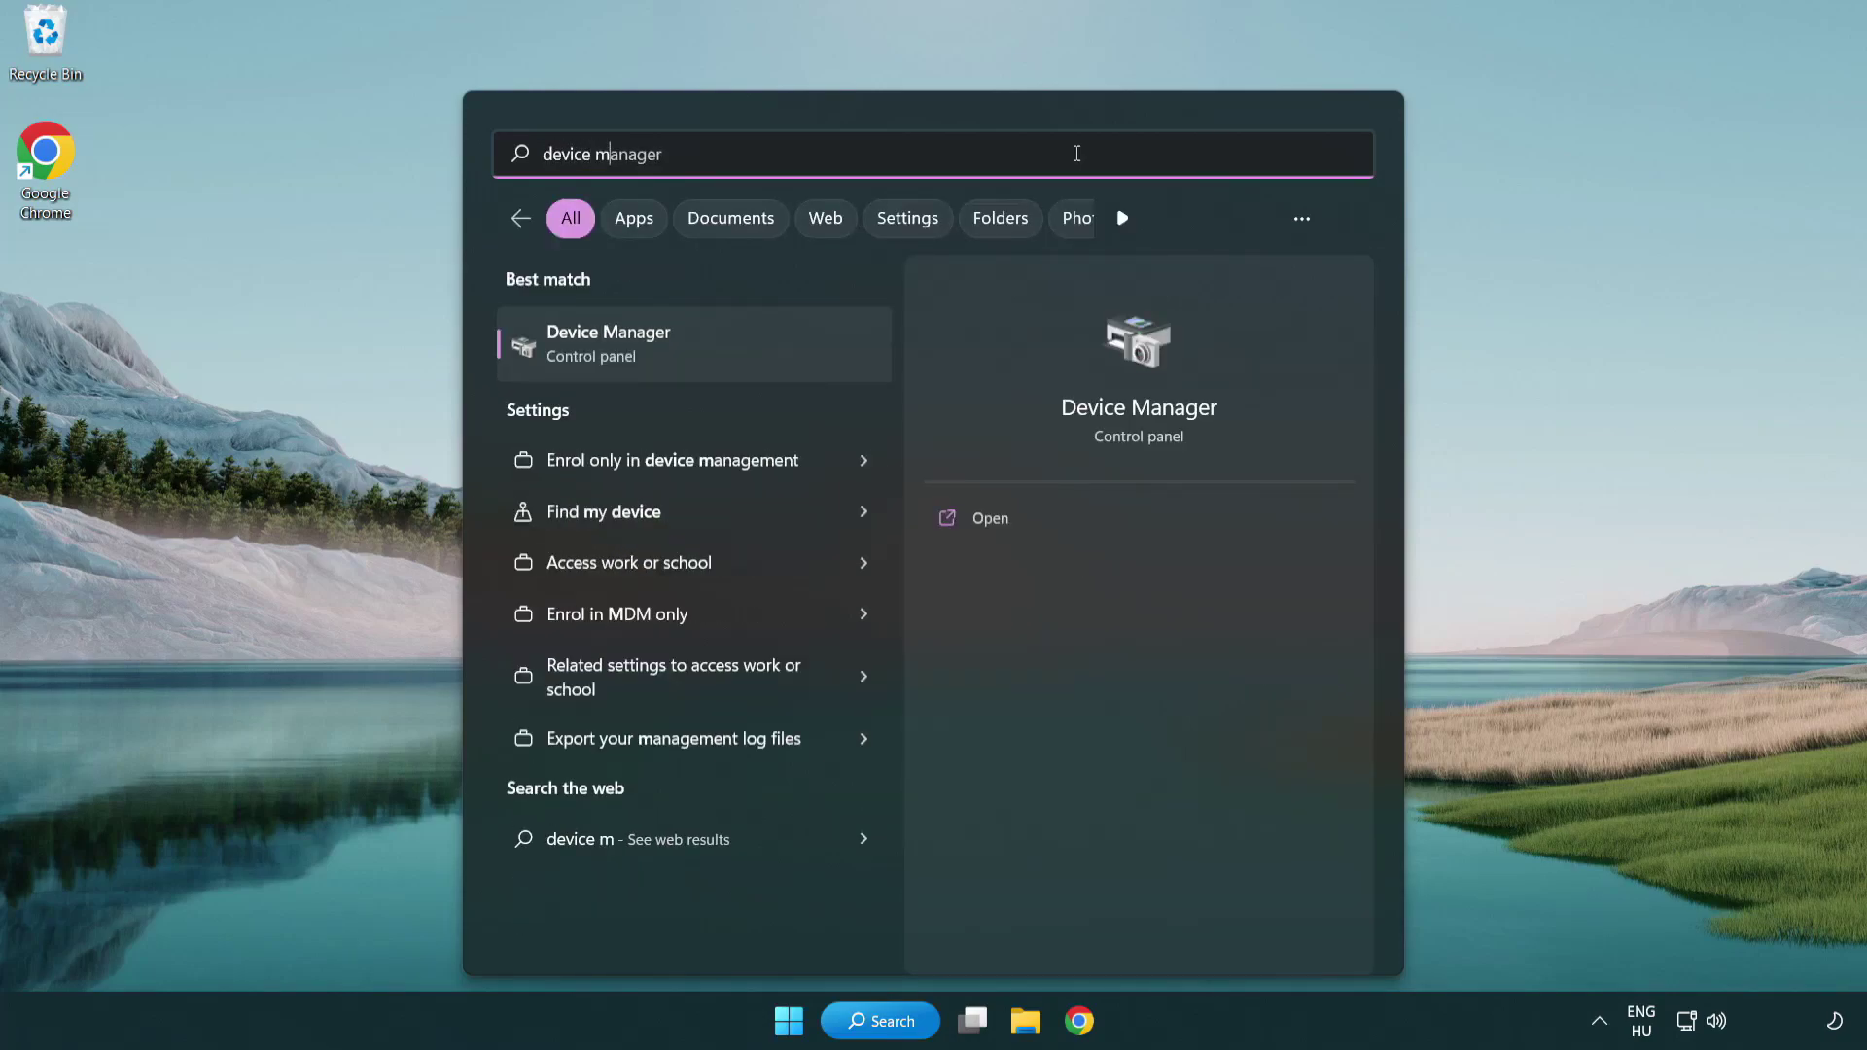
text(anager)
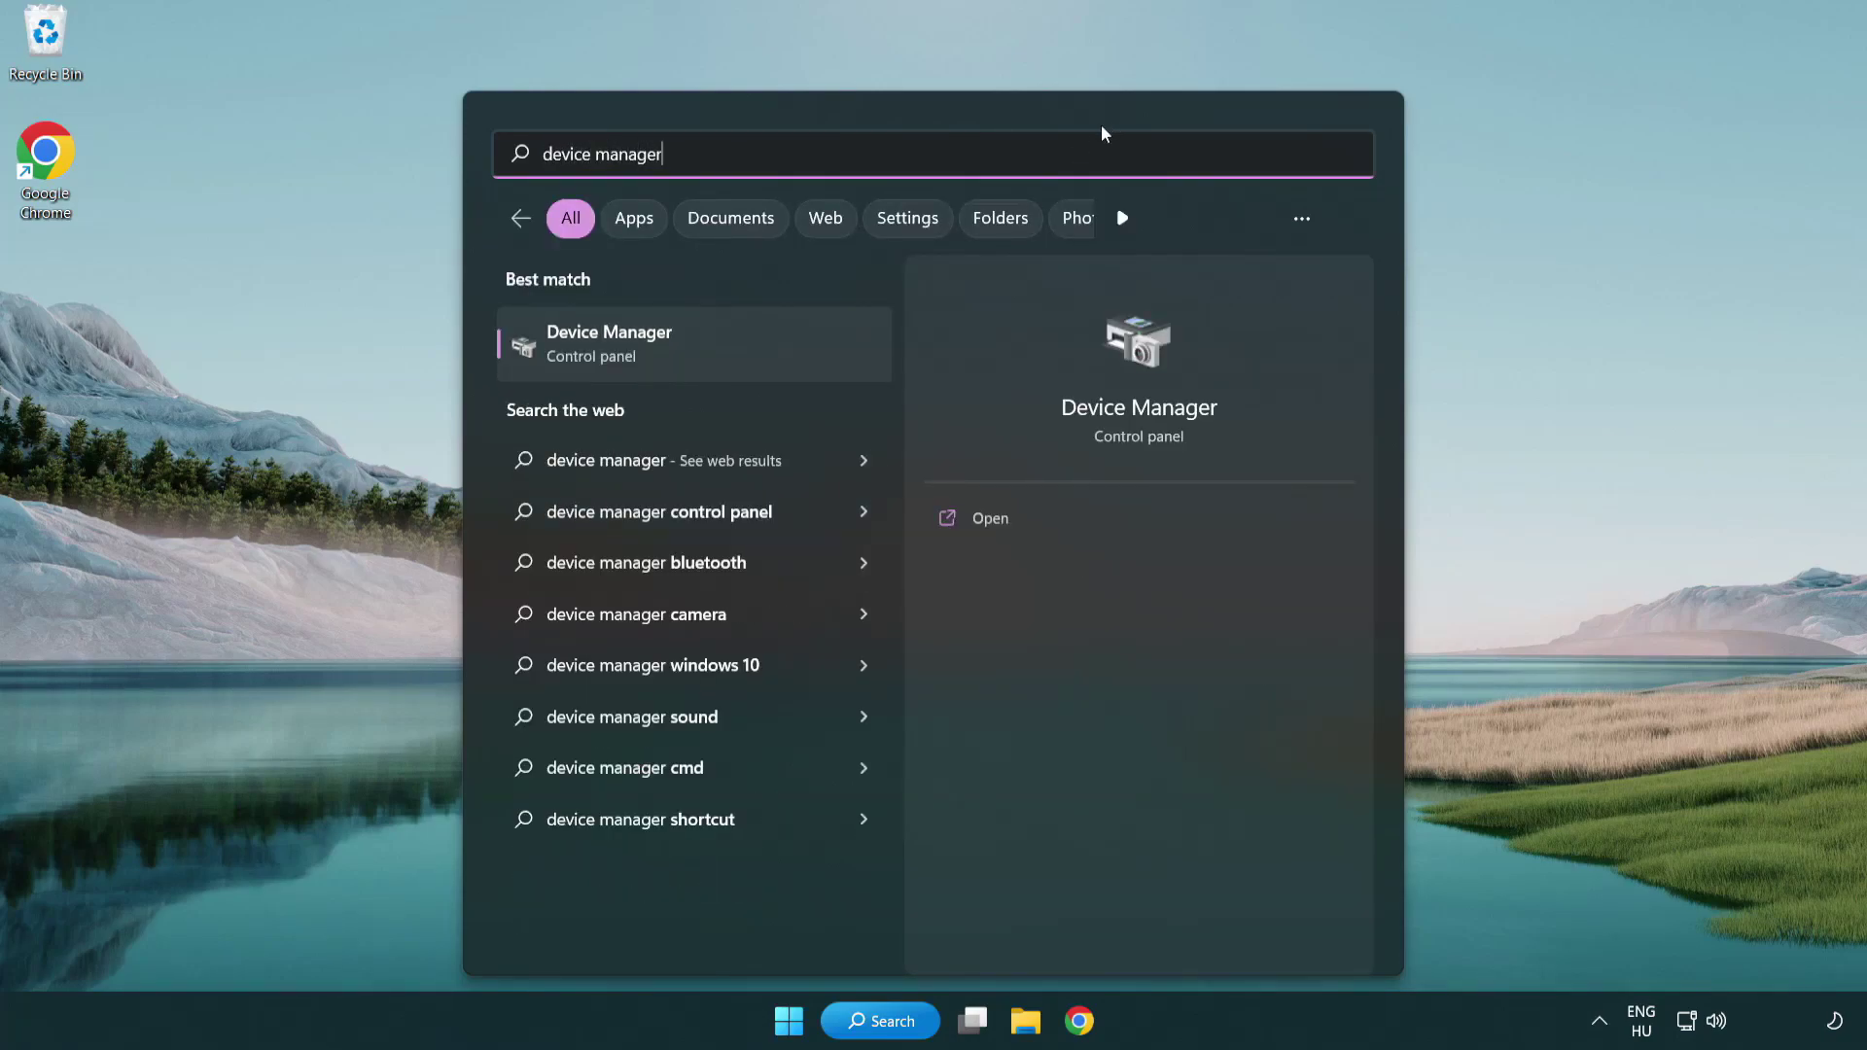
Launch Device Manager, centre its window, expand Display adapters and right-click VMware SVGA 3D
click(748, 359)
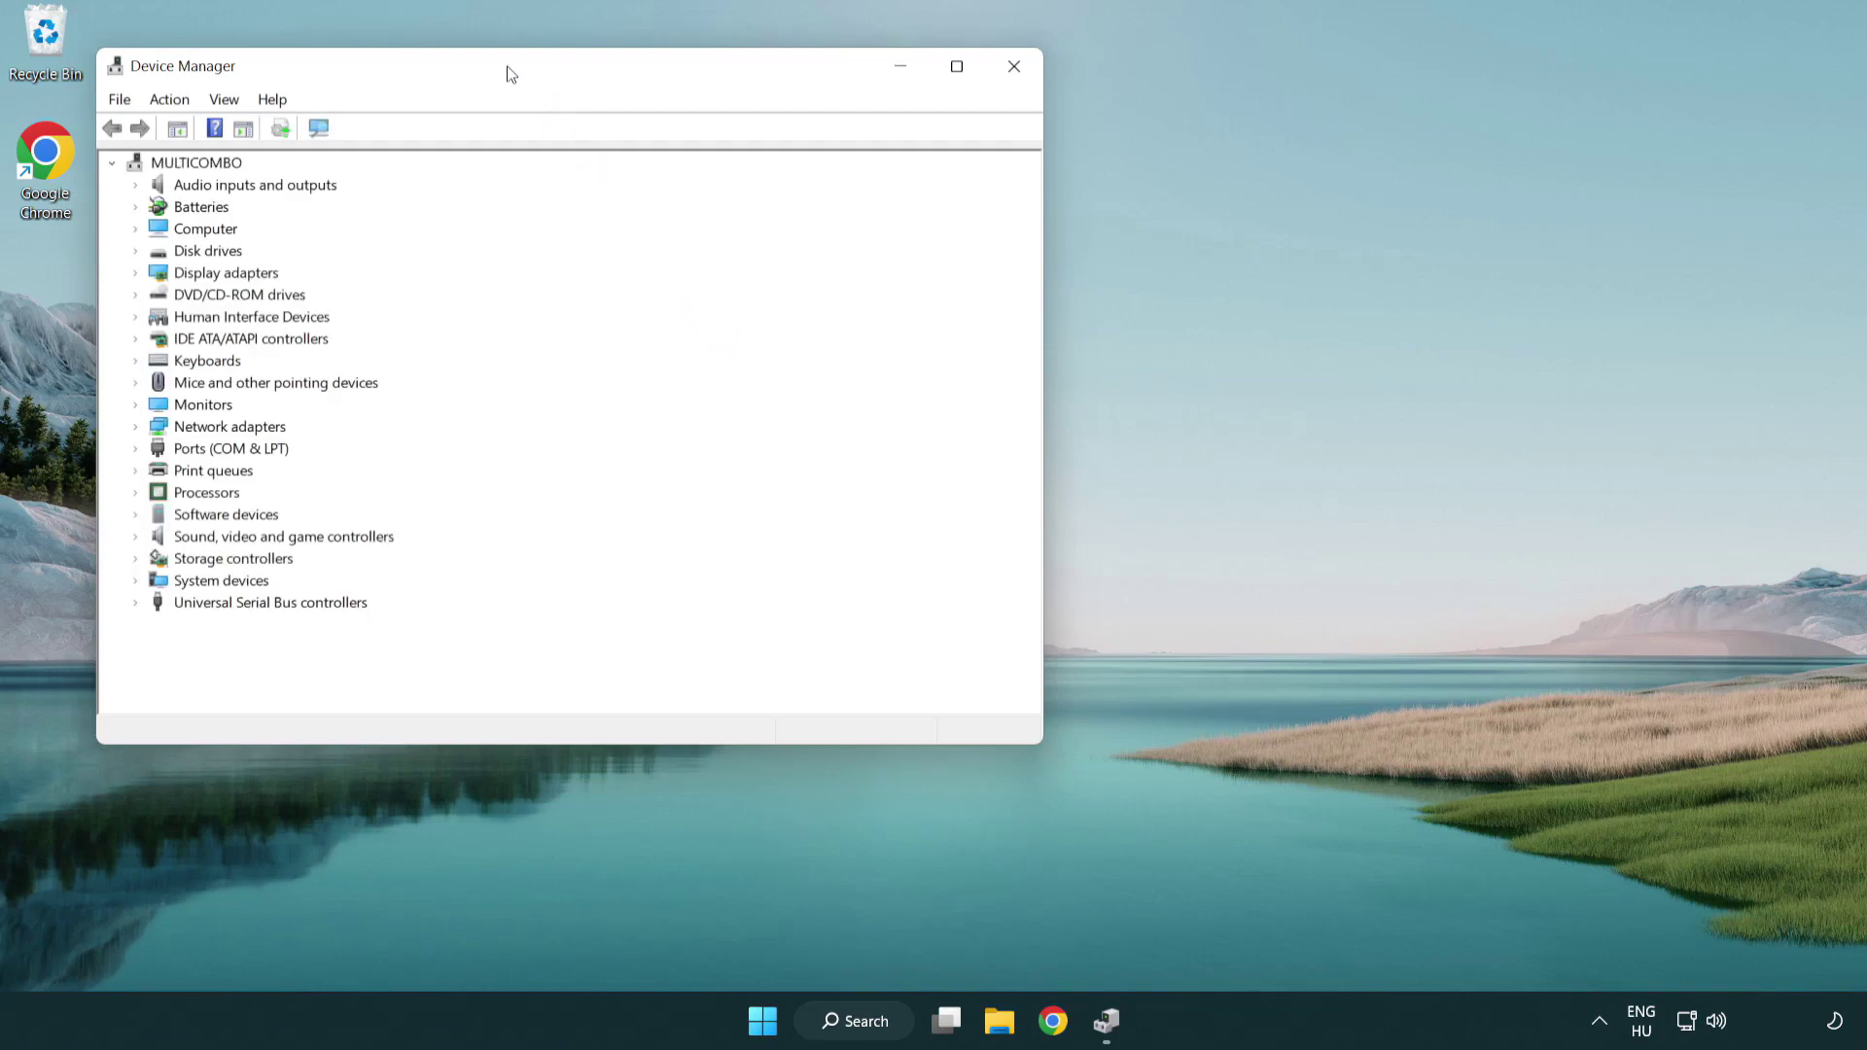
drag(509, 75, 821, 188)
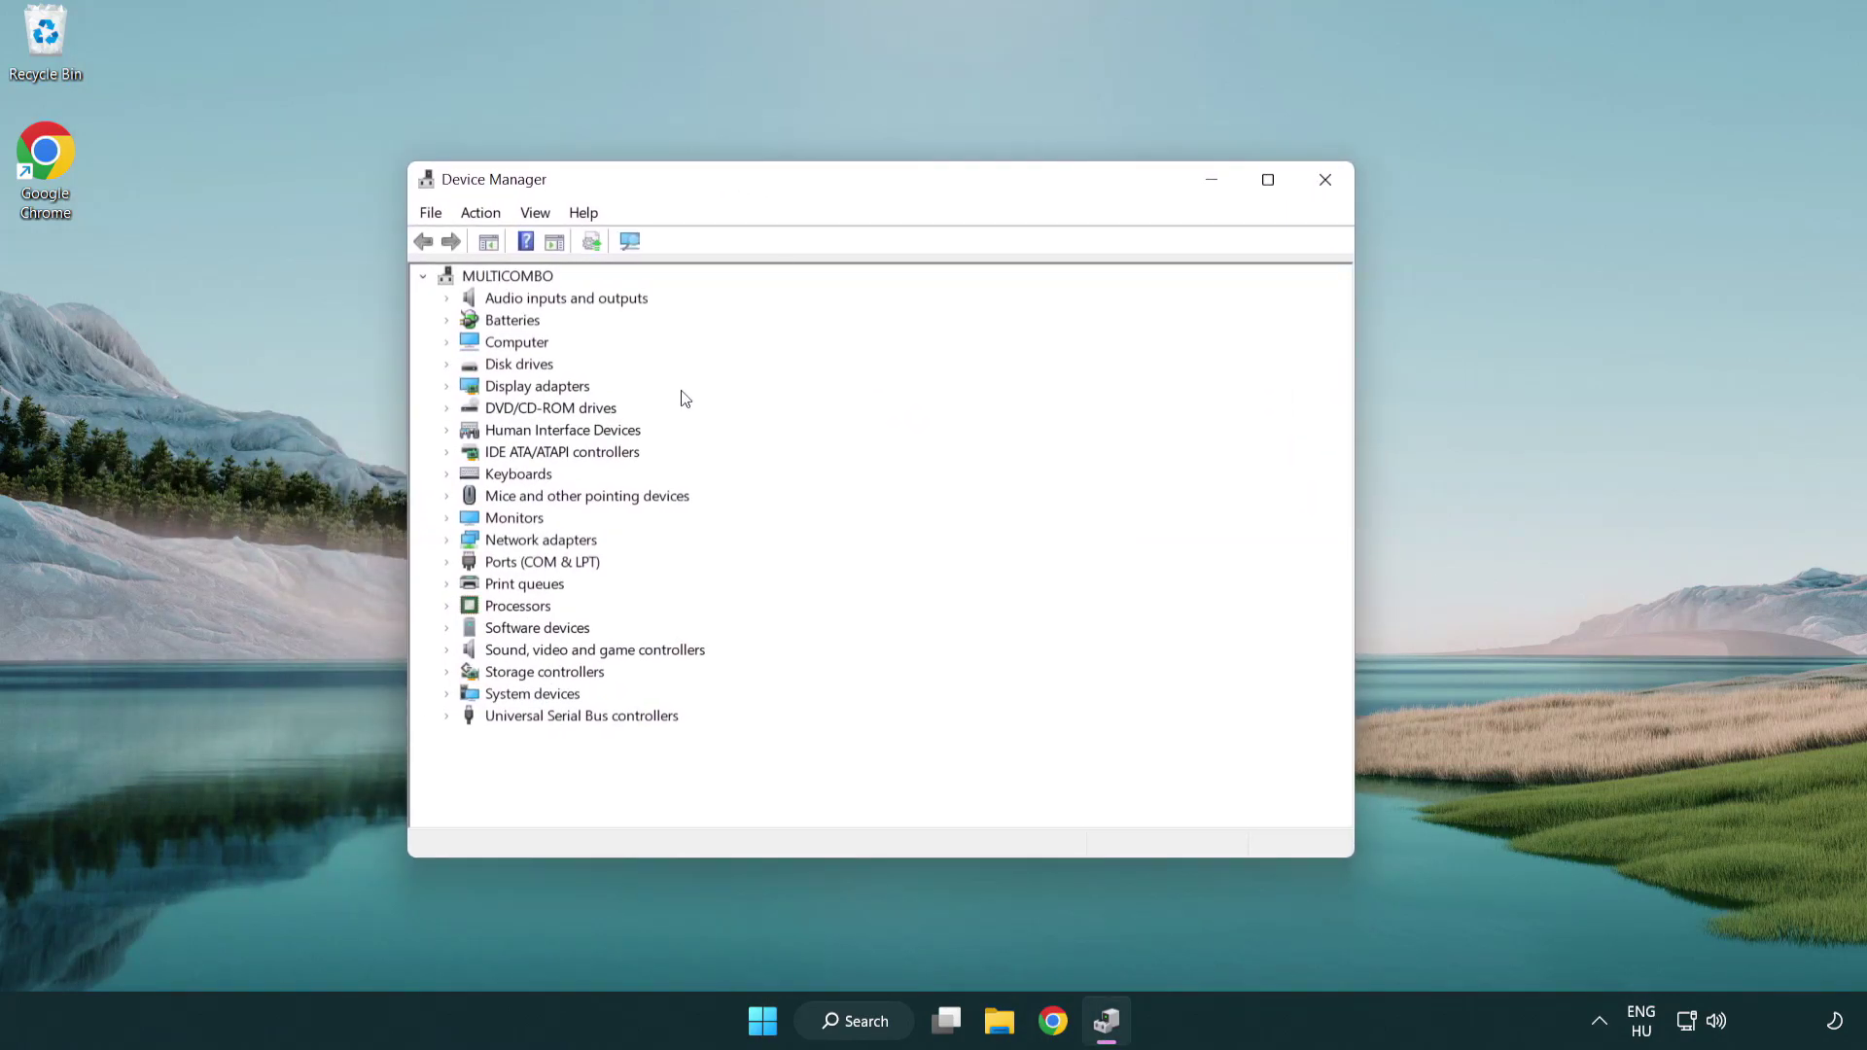
click(514, 390)
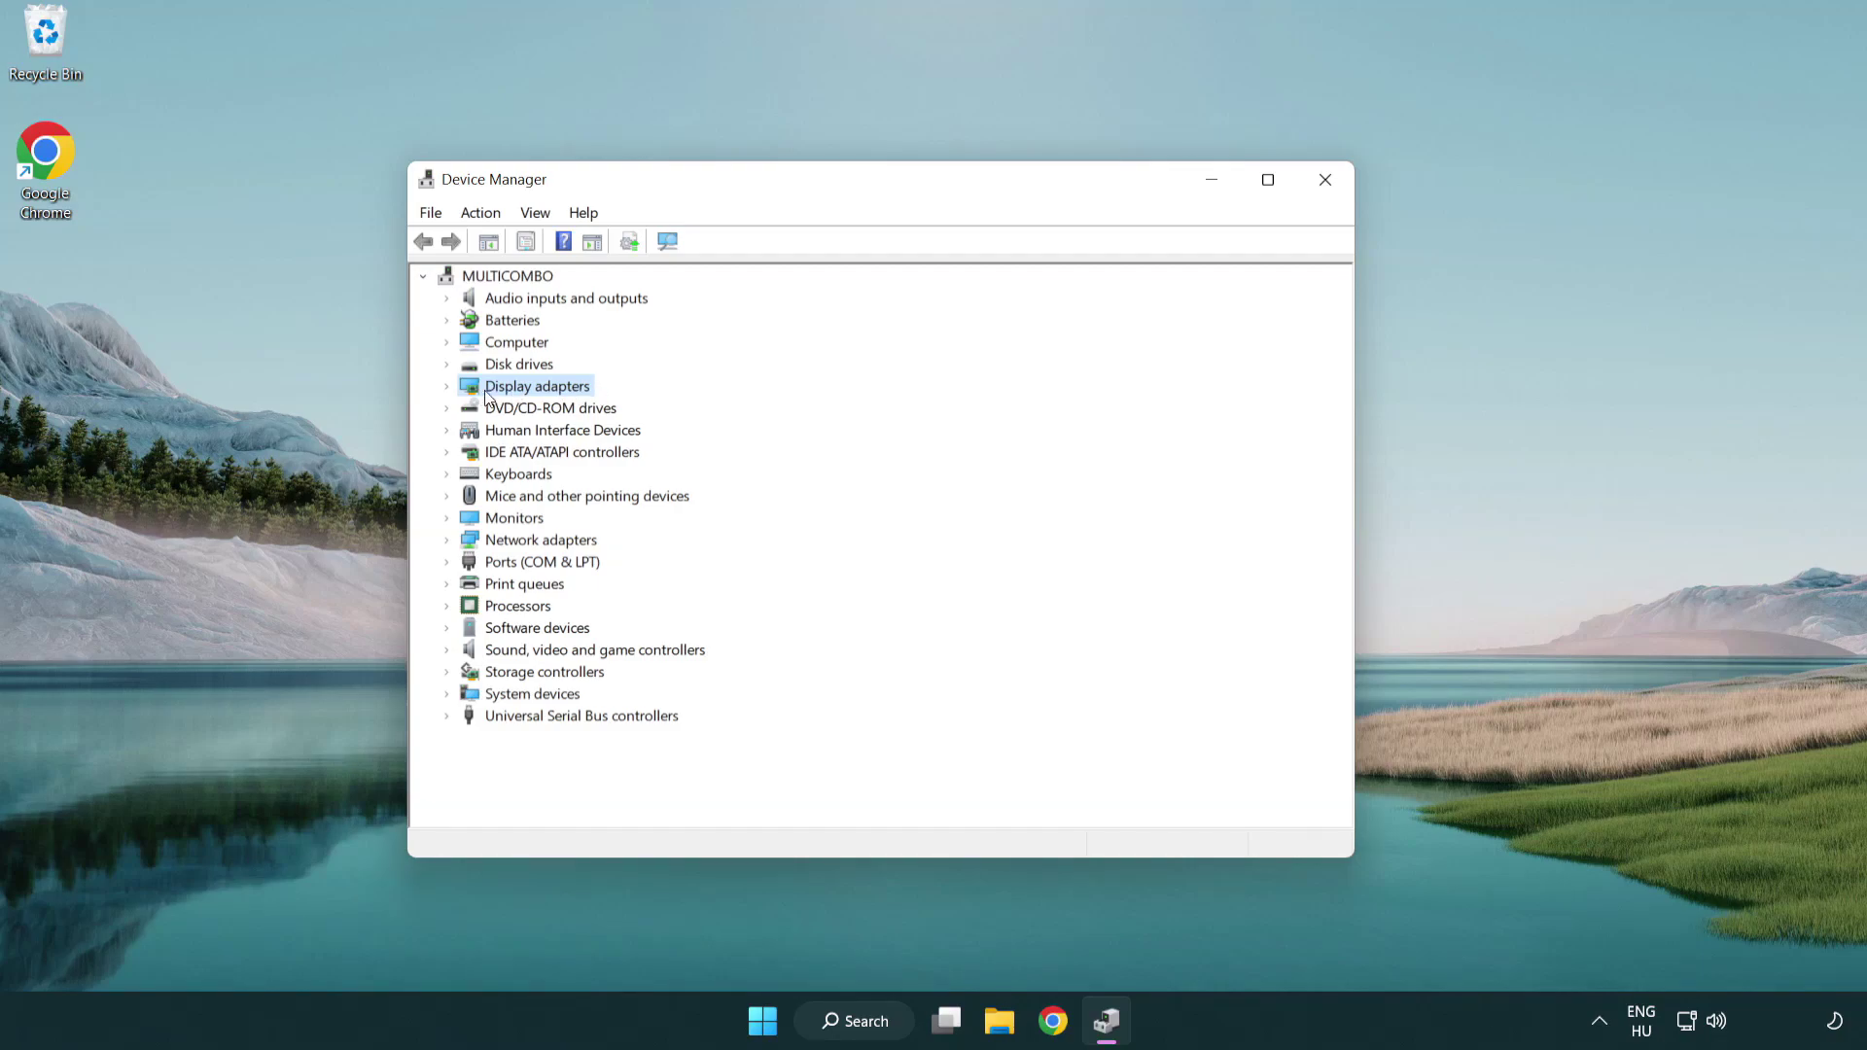
click(448, 387)
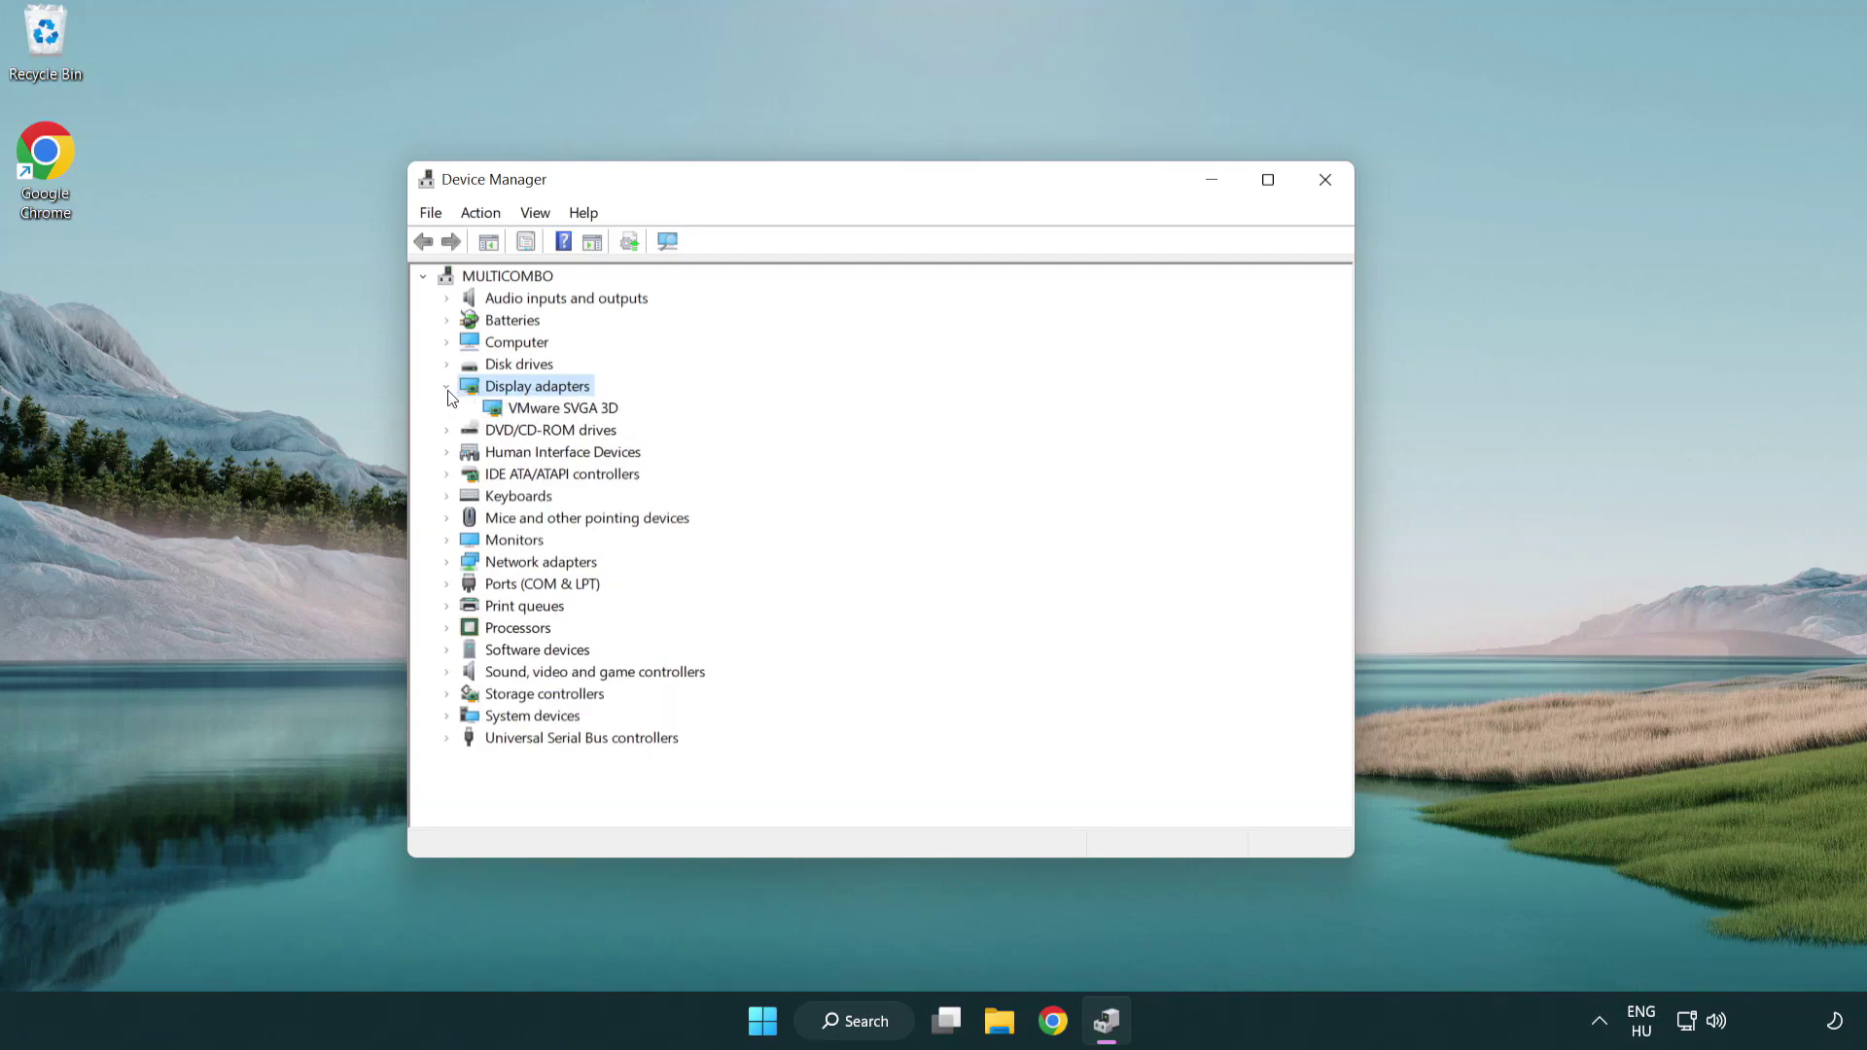
click(556, 410)
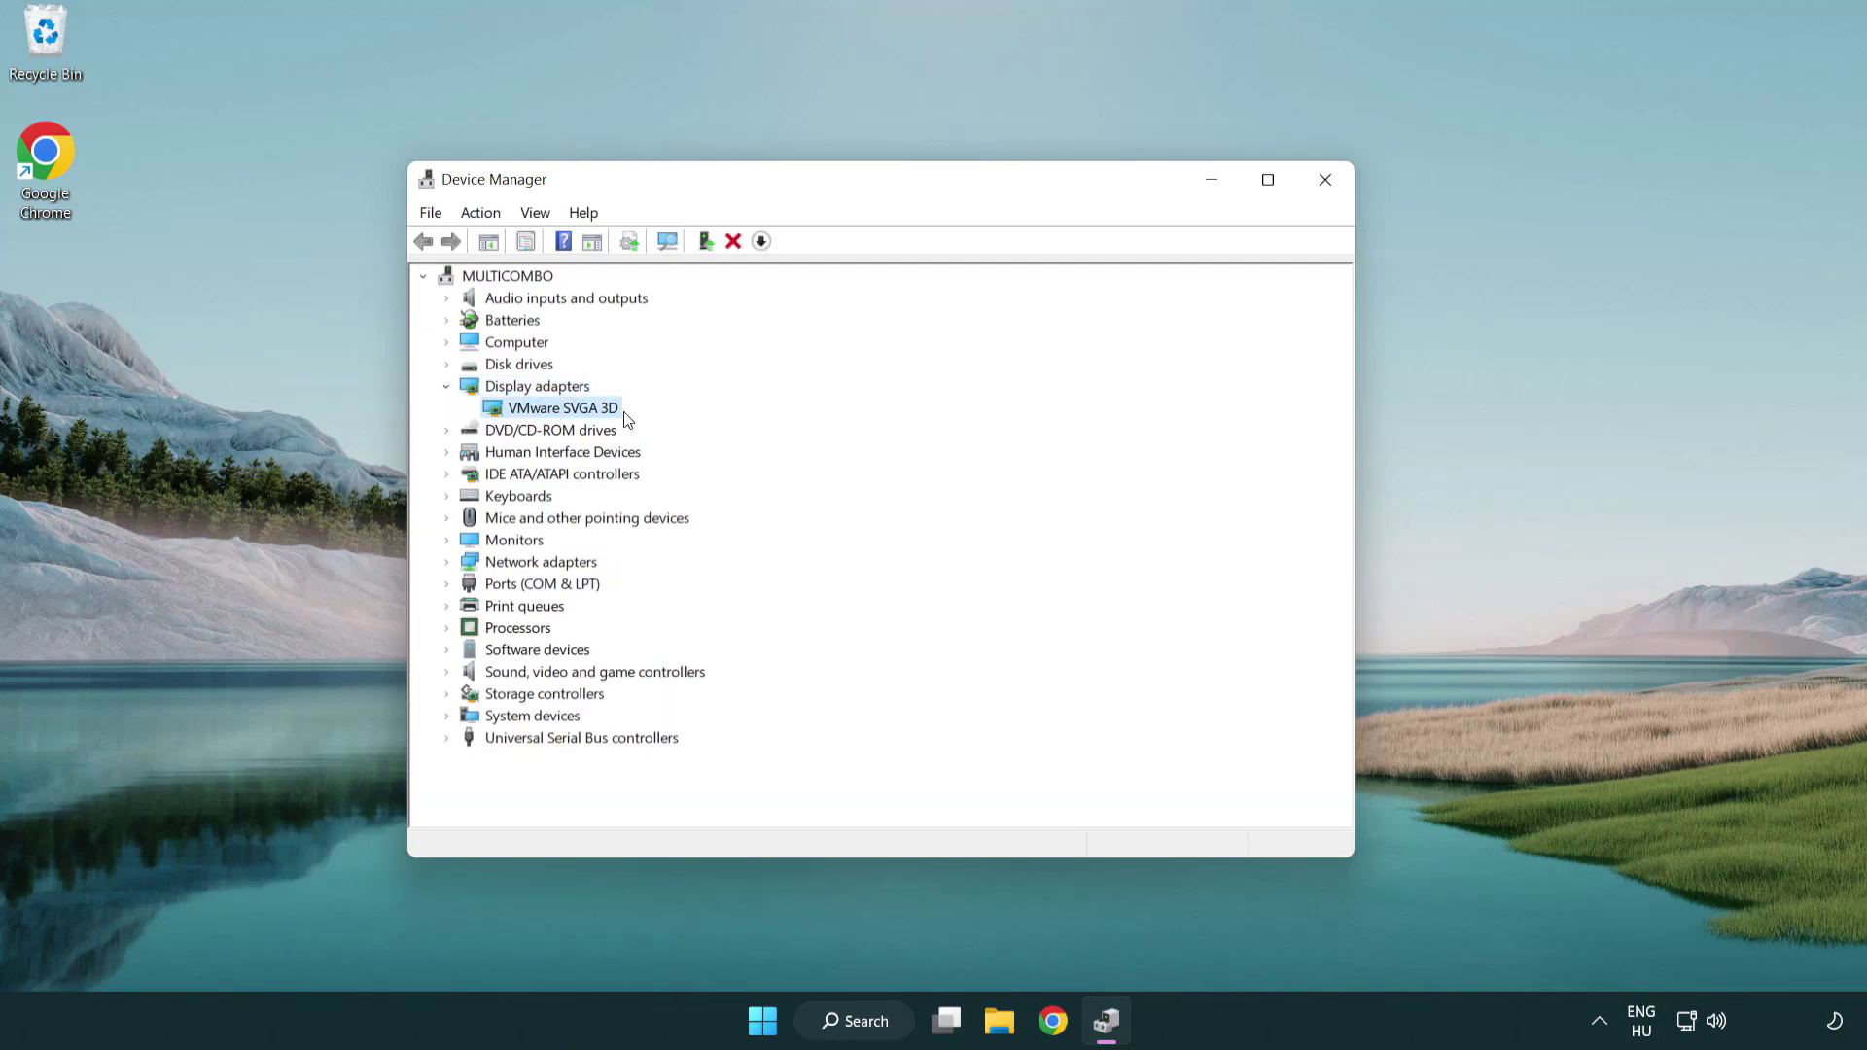
right_click(555, 412)
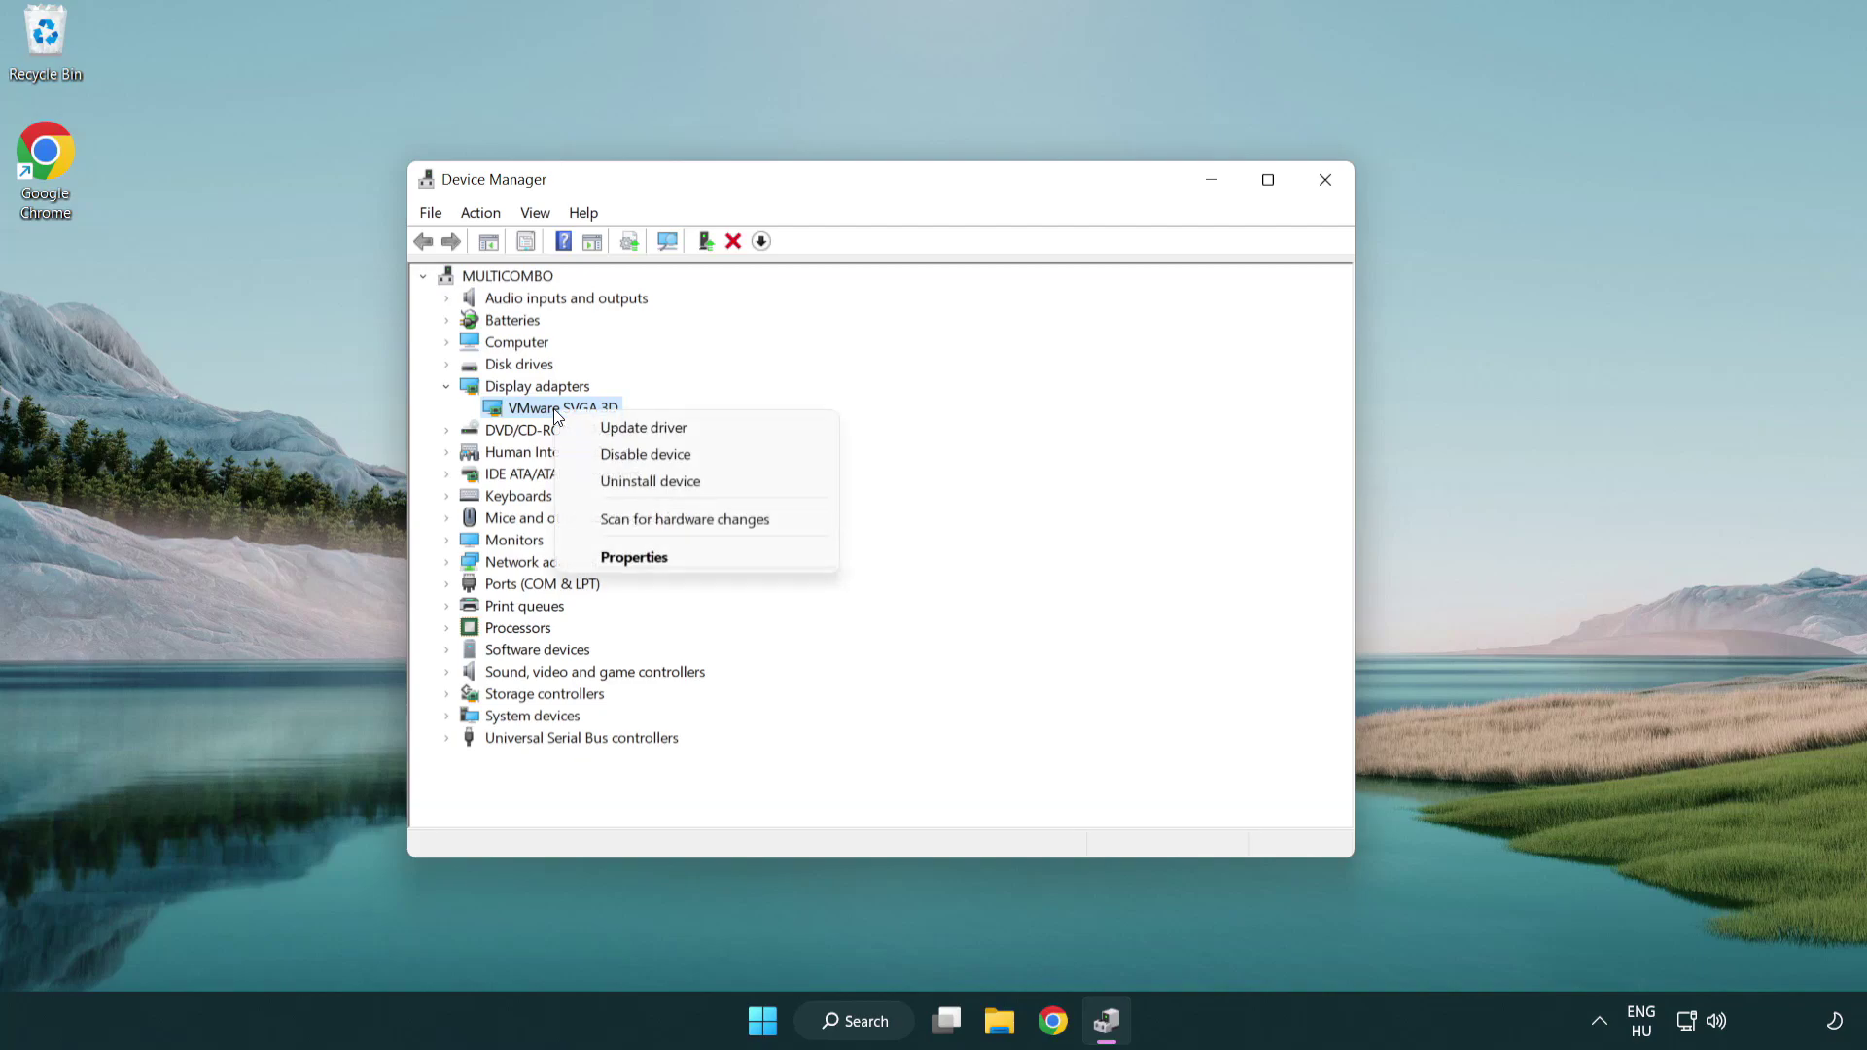
Search automatically for a VMware SVGA 3D driver update, finding the best driver already installed
click(738, 432)
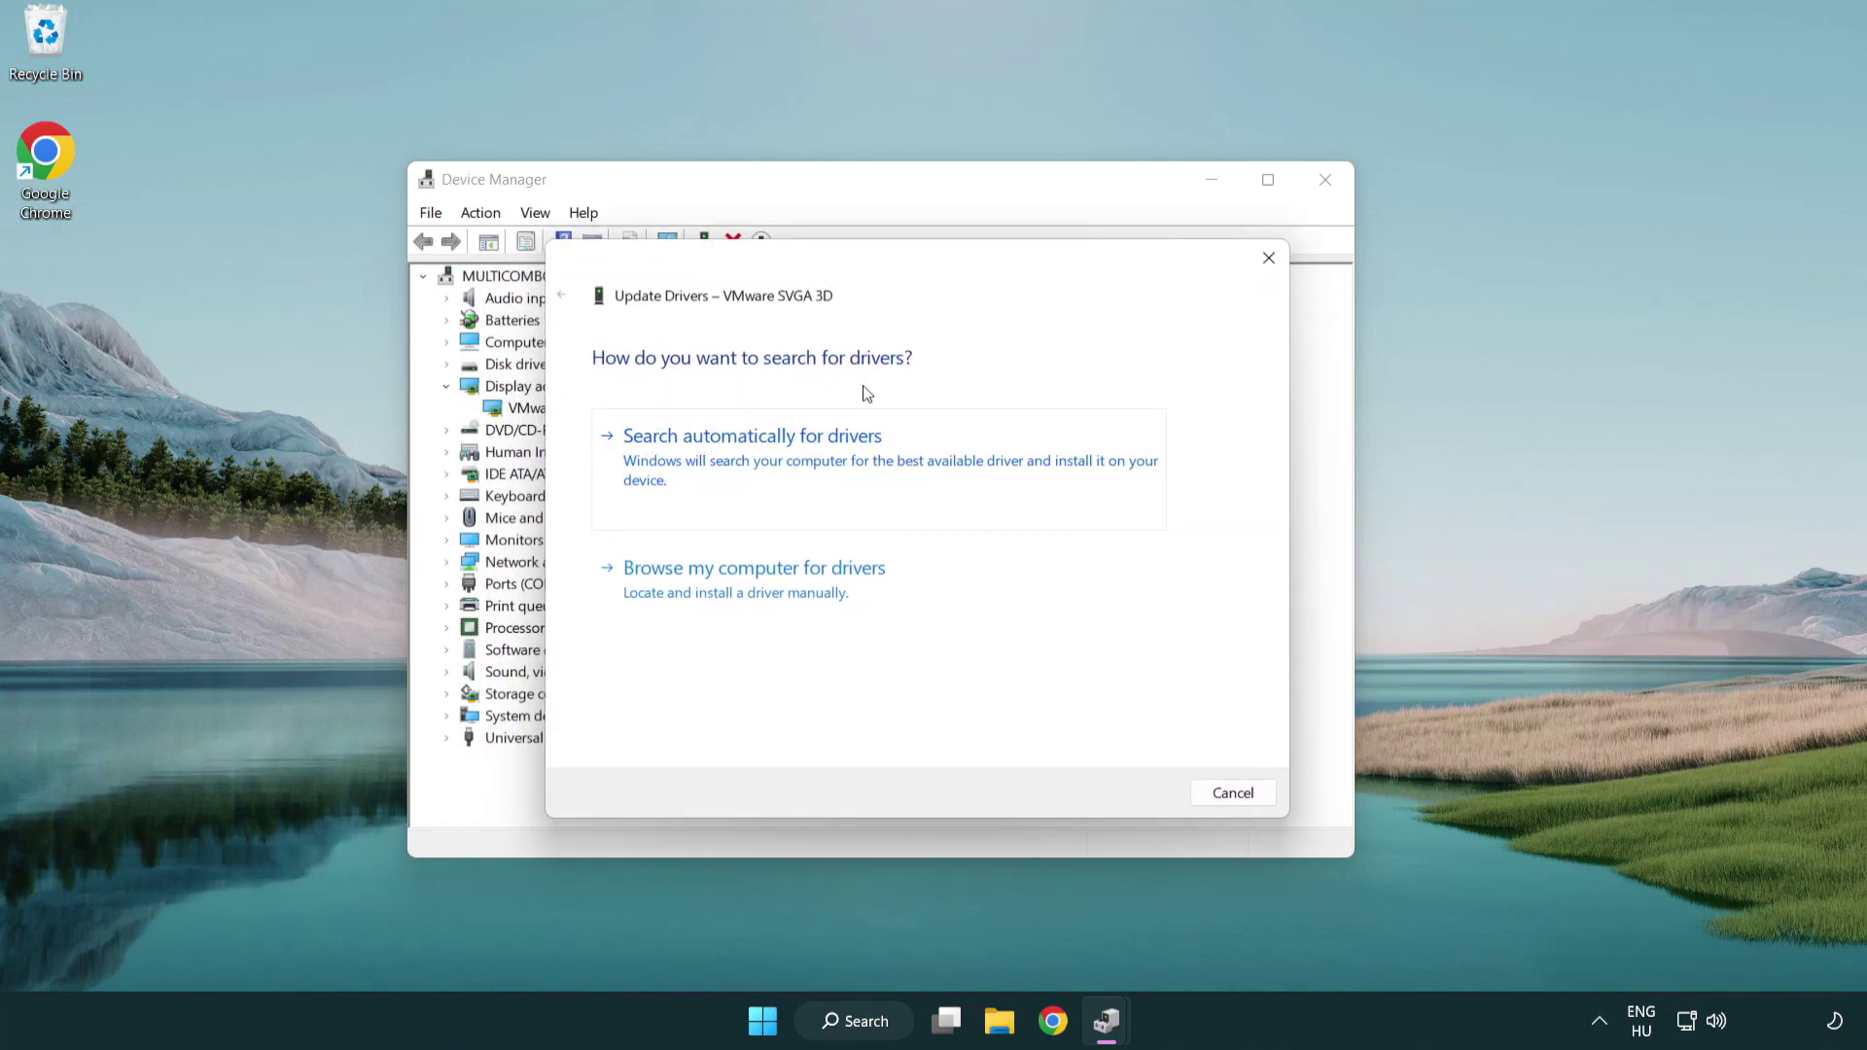
click(823, 457)
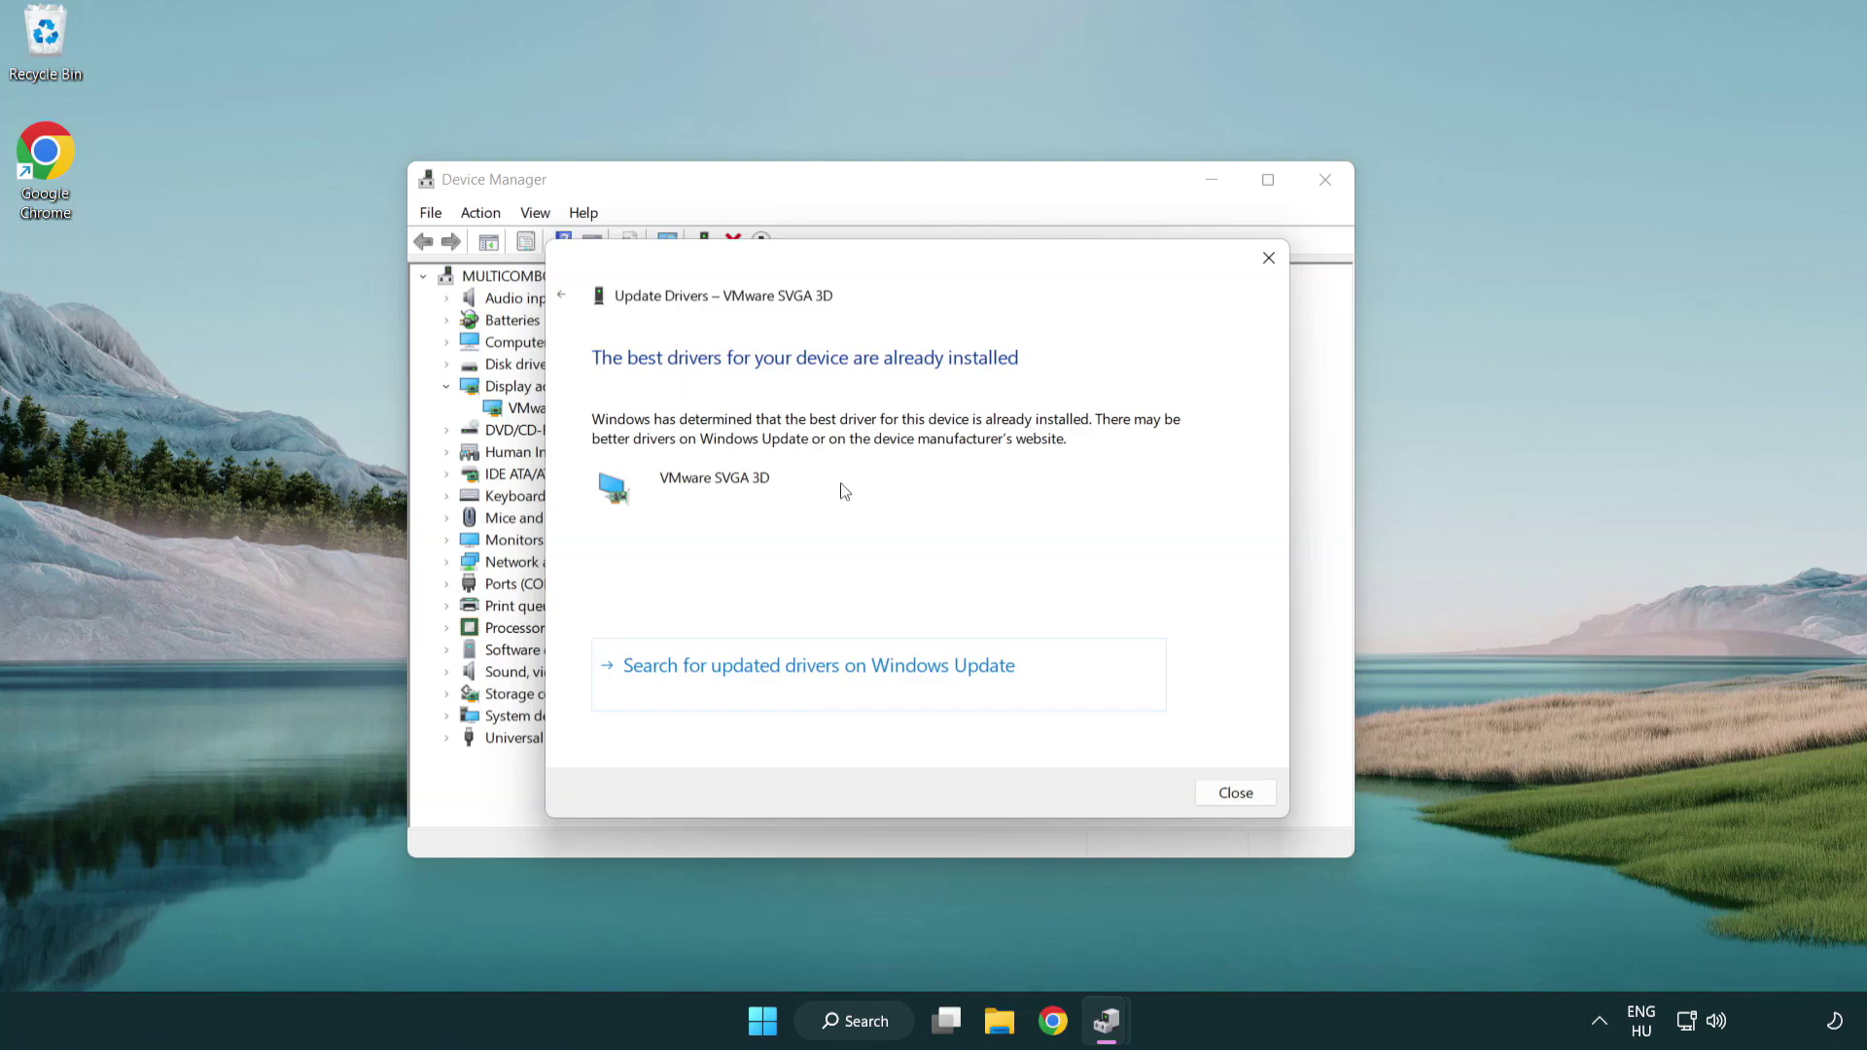
click(1236, 795)
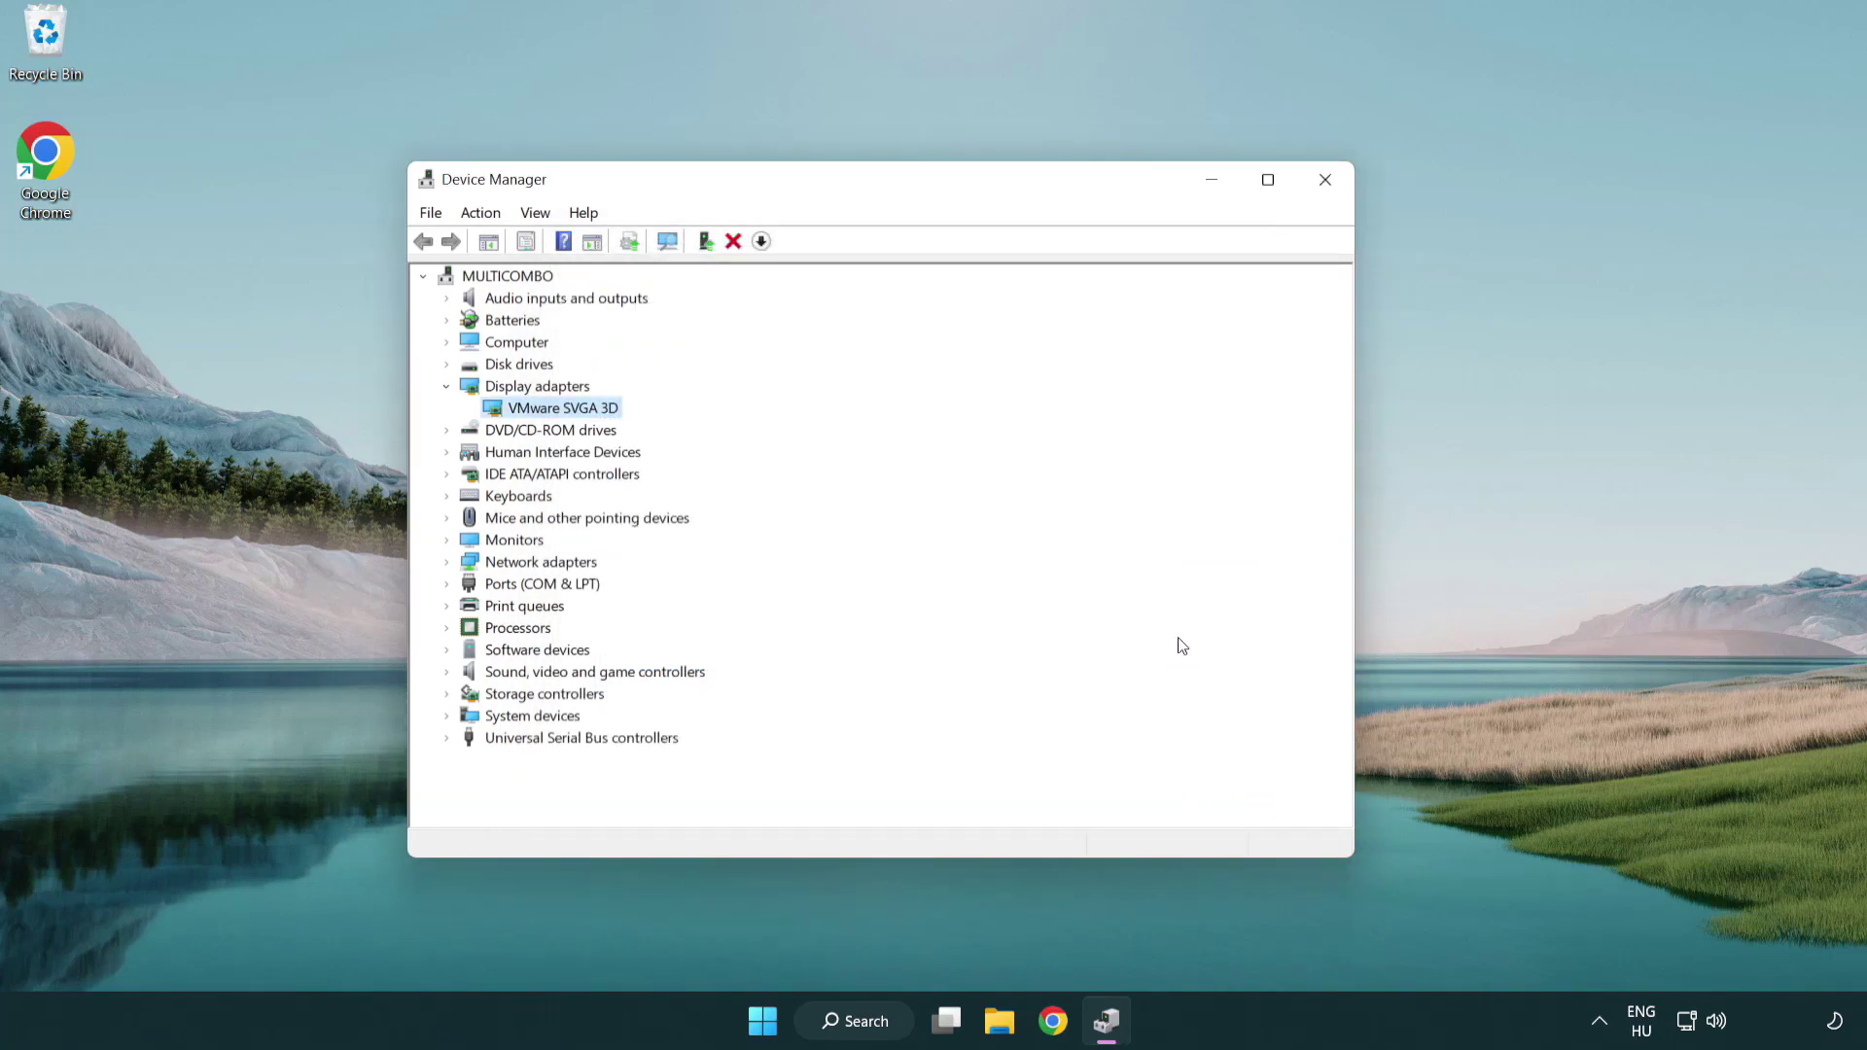
Close Device Manager and search Windows for 'update'
click(1326, 181)
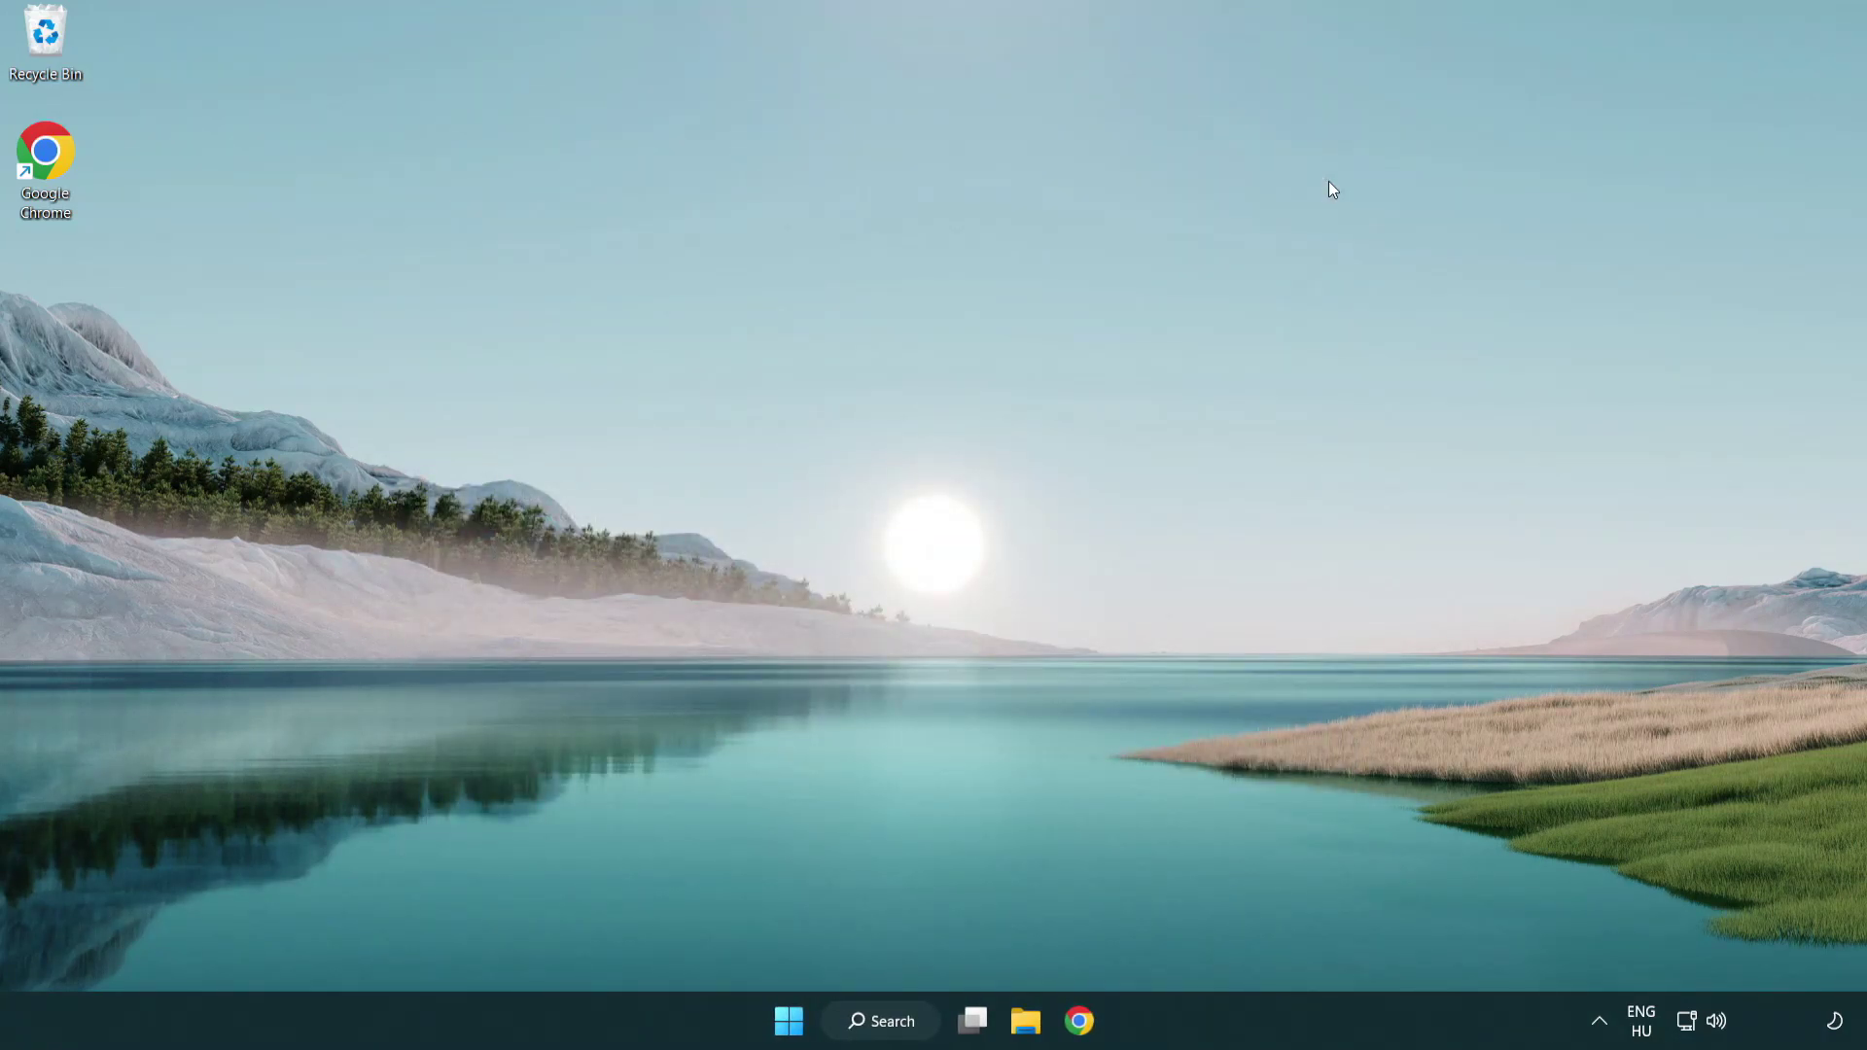
click(897, 1016)
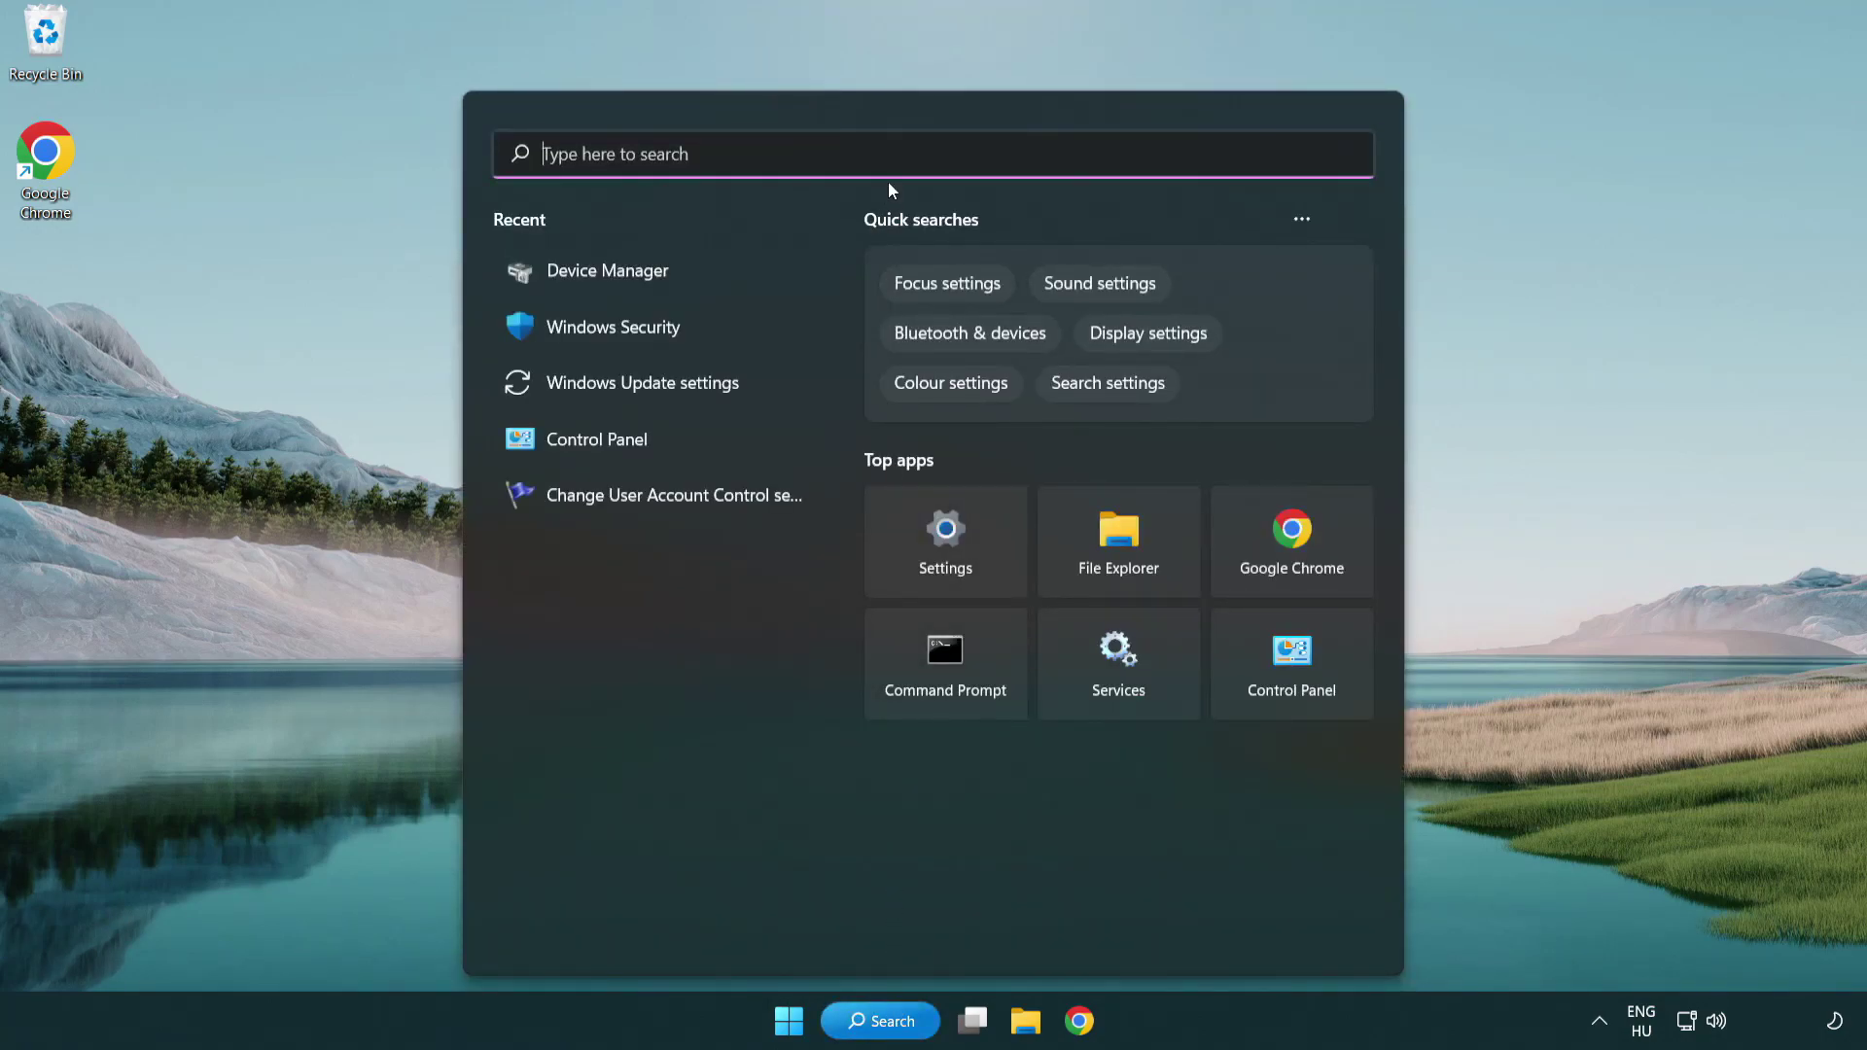
text(update)
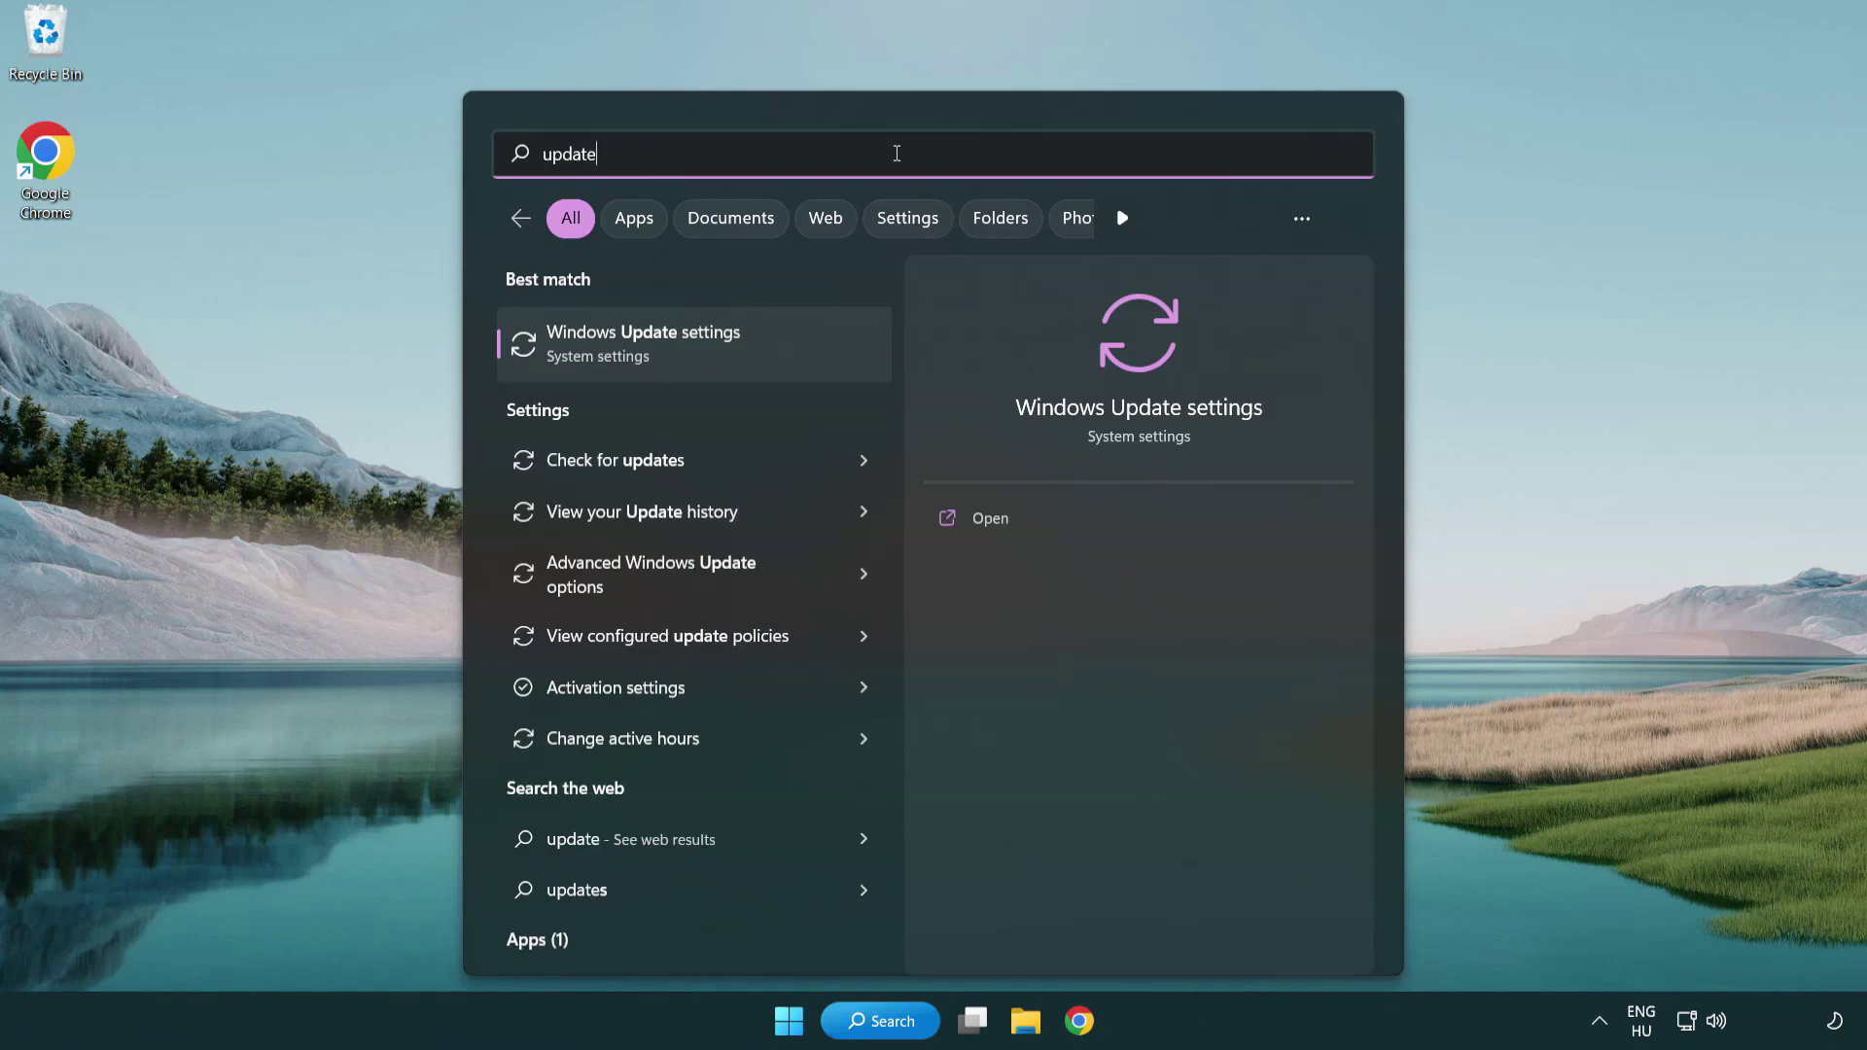
Open Windows Update settings and run a check, confirming 'You're up to date'
click(731, 360)
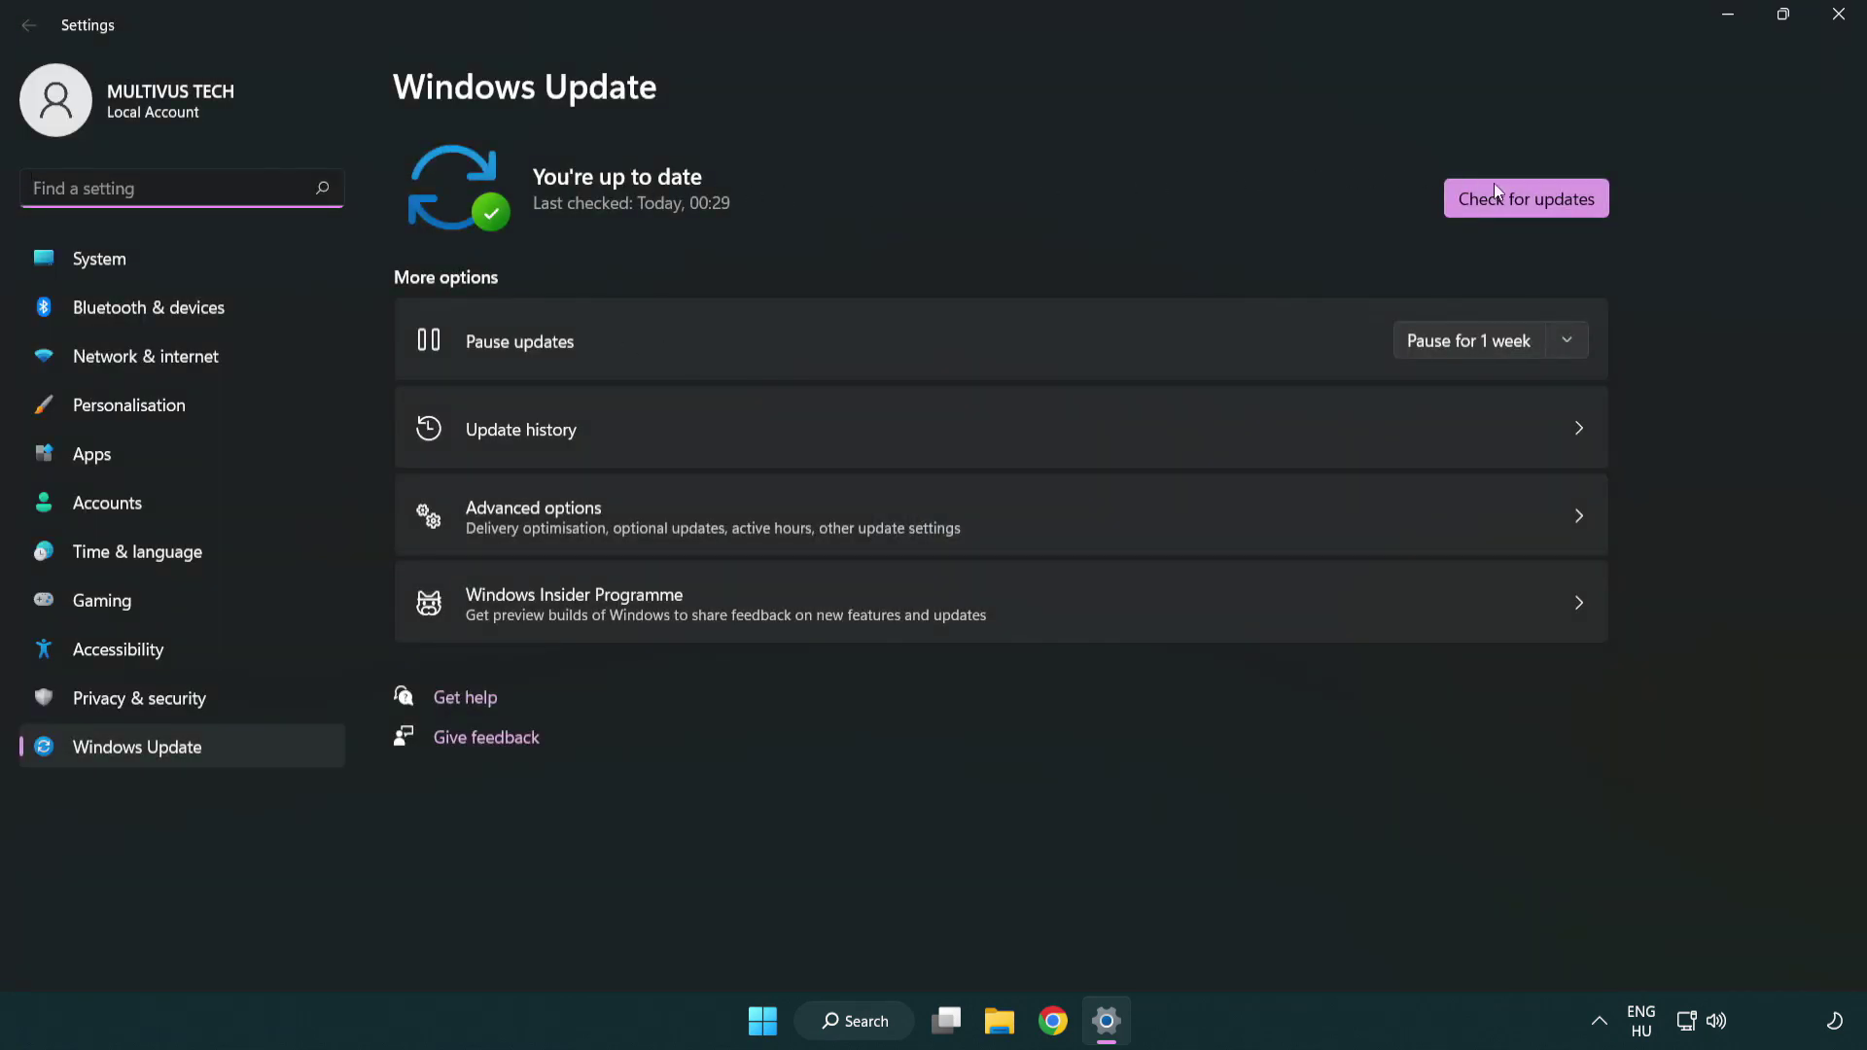
click(1564, 209)
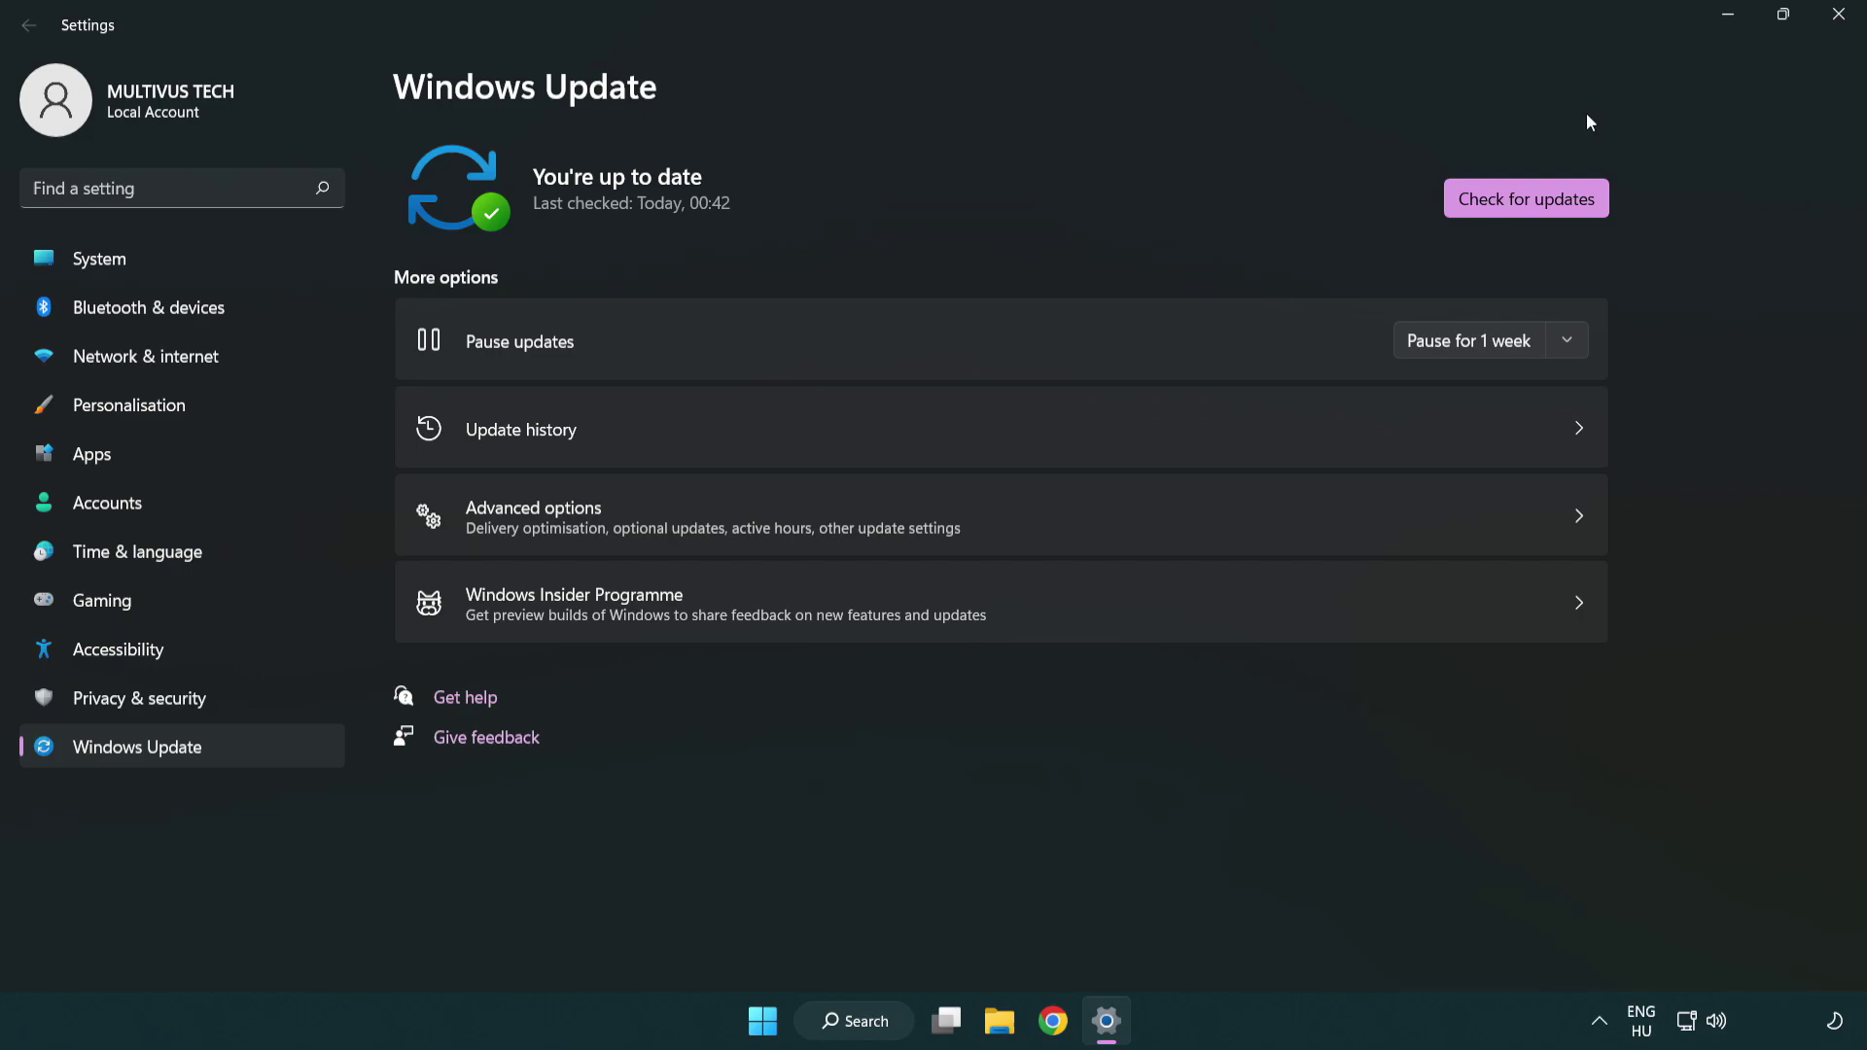
Close Settings and open Properties for the YOUR NOT WORKING APP shortcut, centred on screen
click(1832, 29)
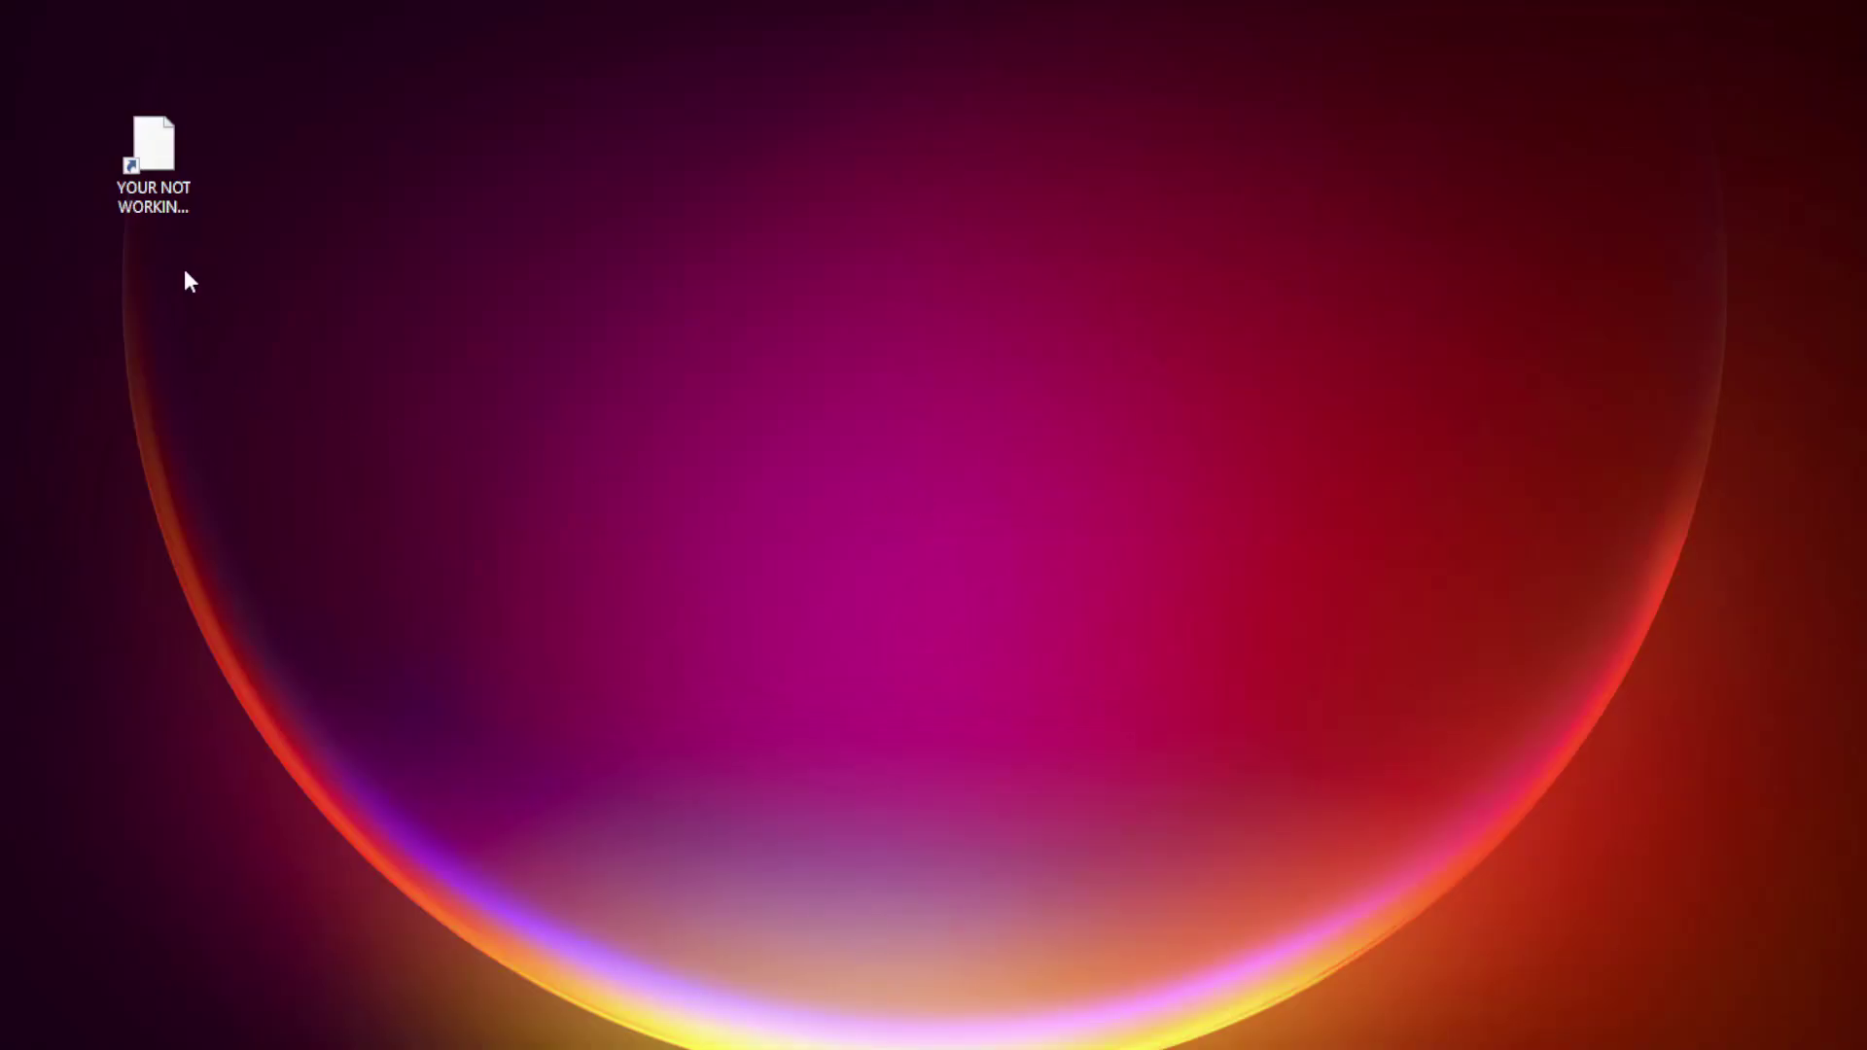
click(117, 197)
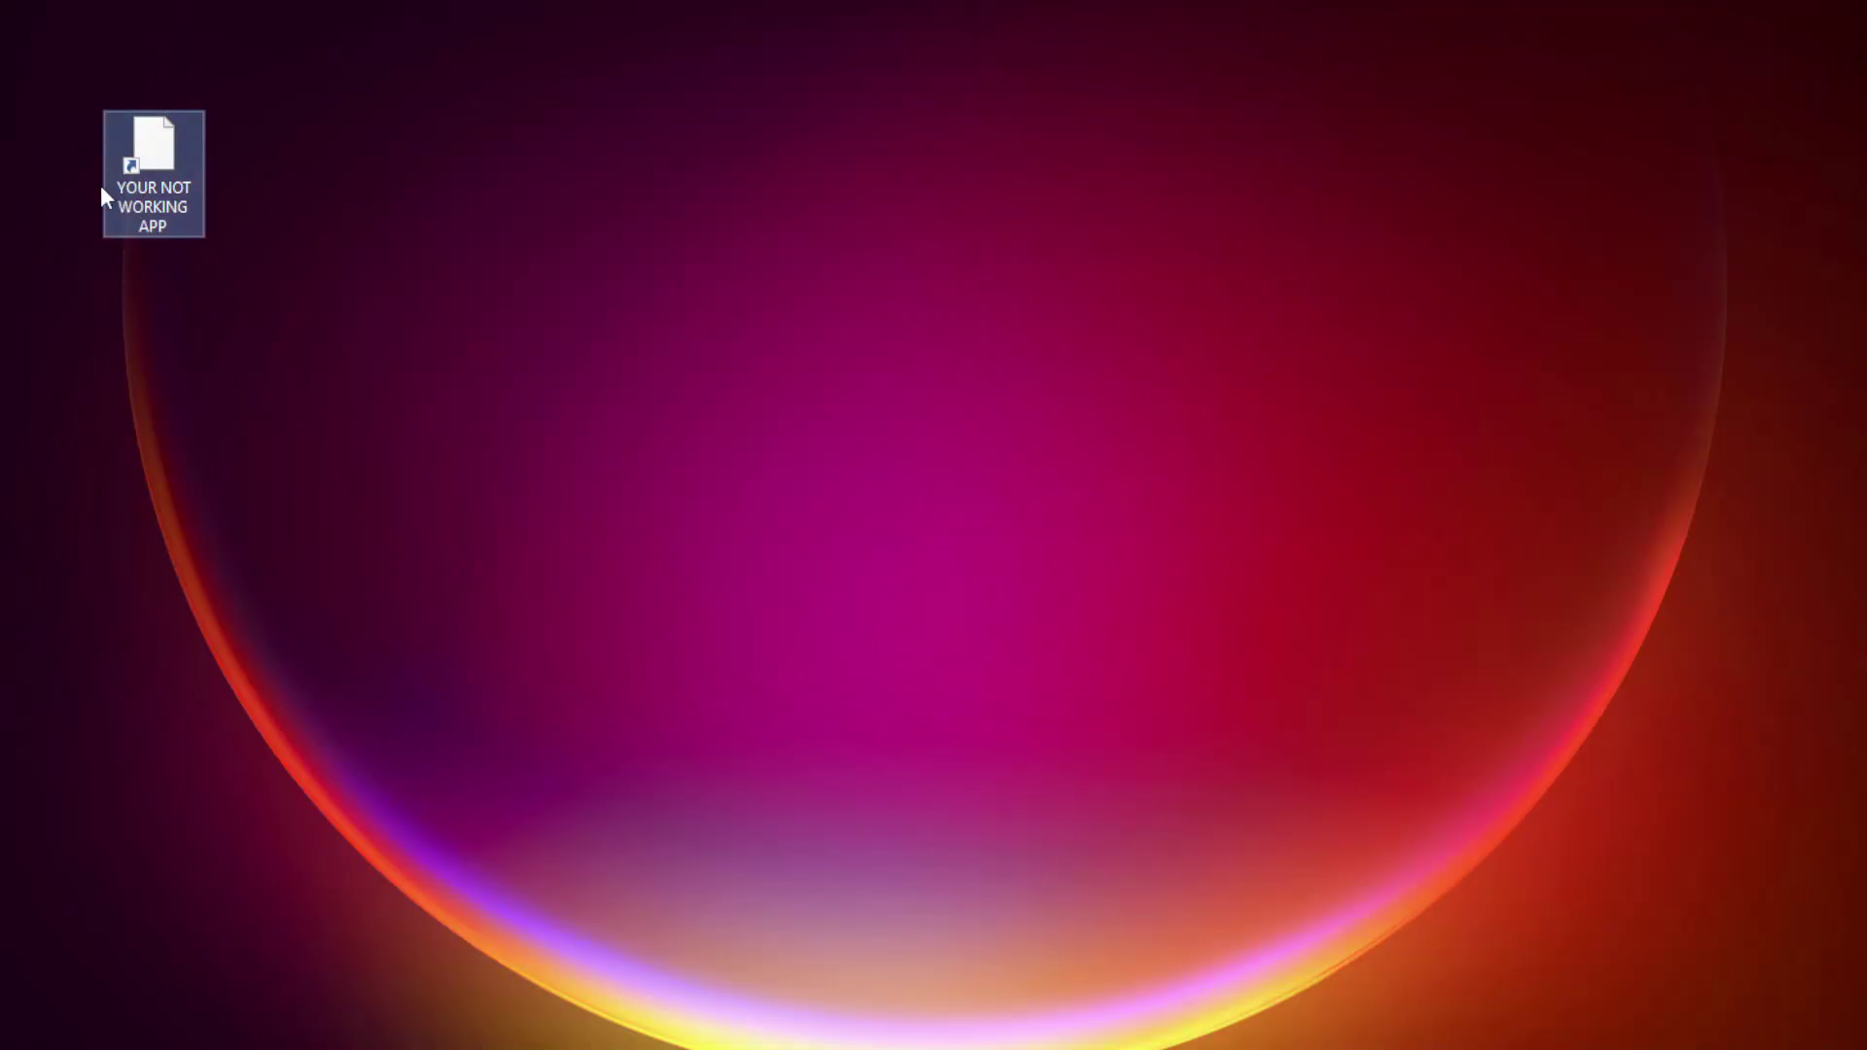
right_click(153, 143)
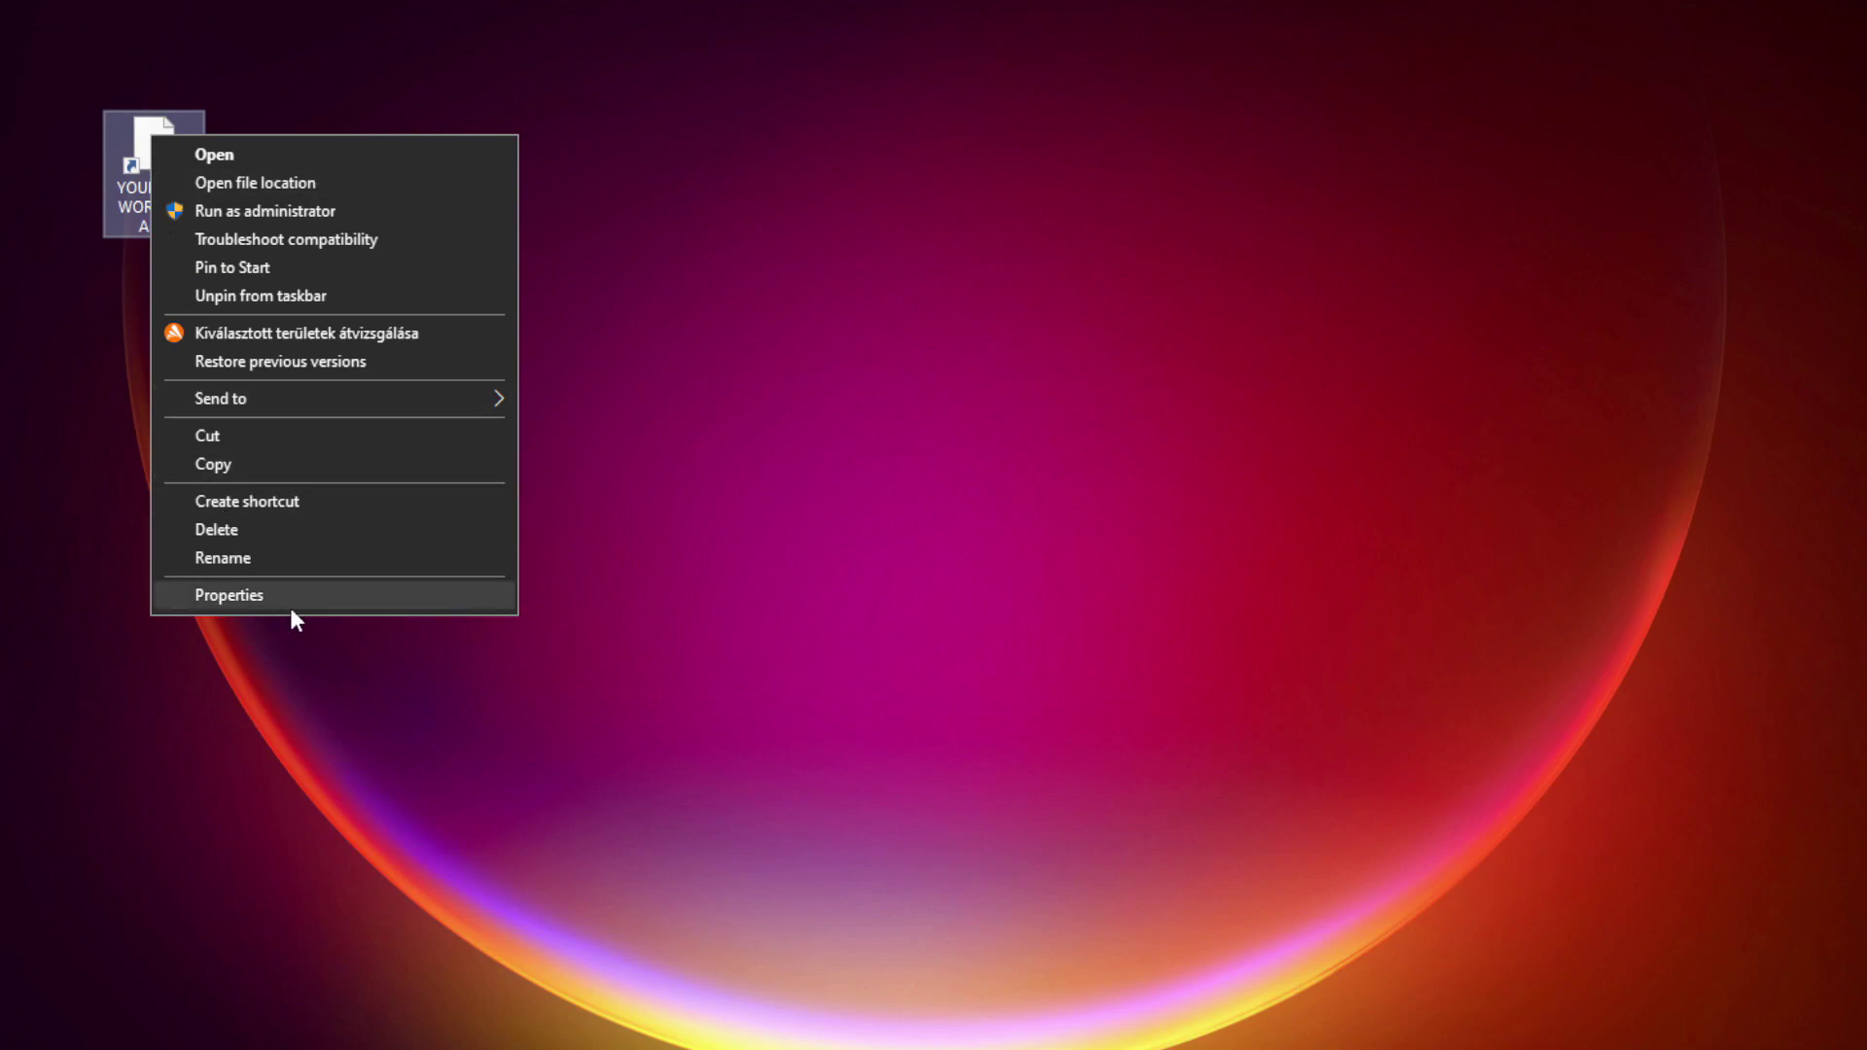
click(373, 593)
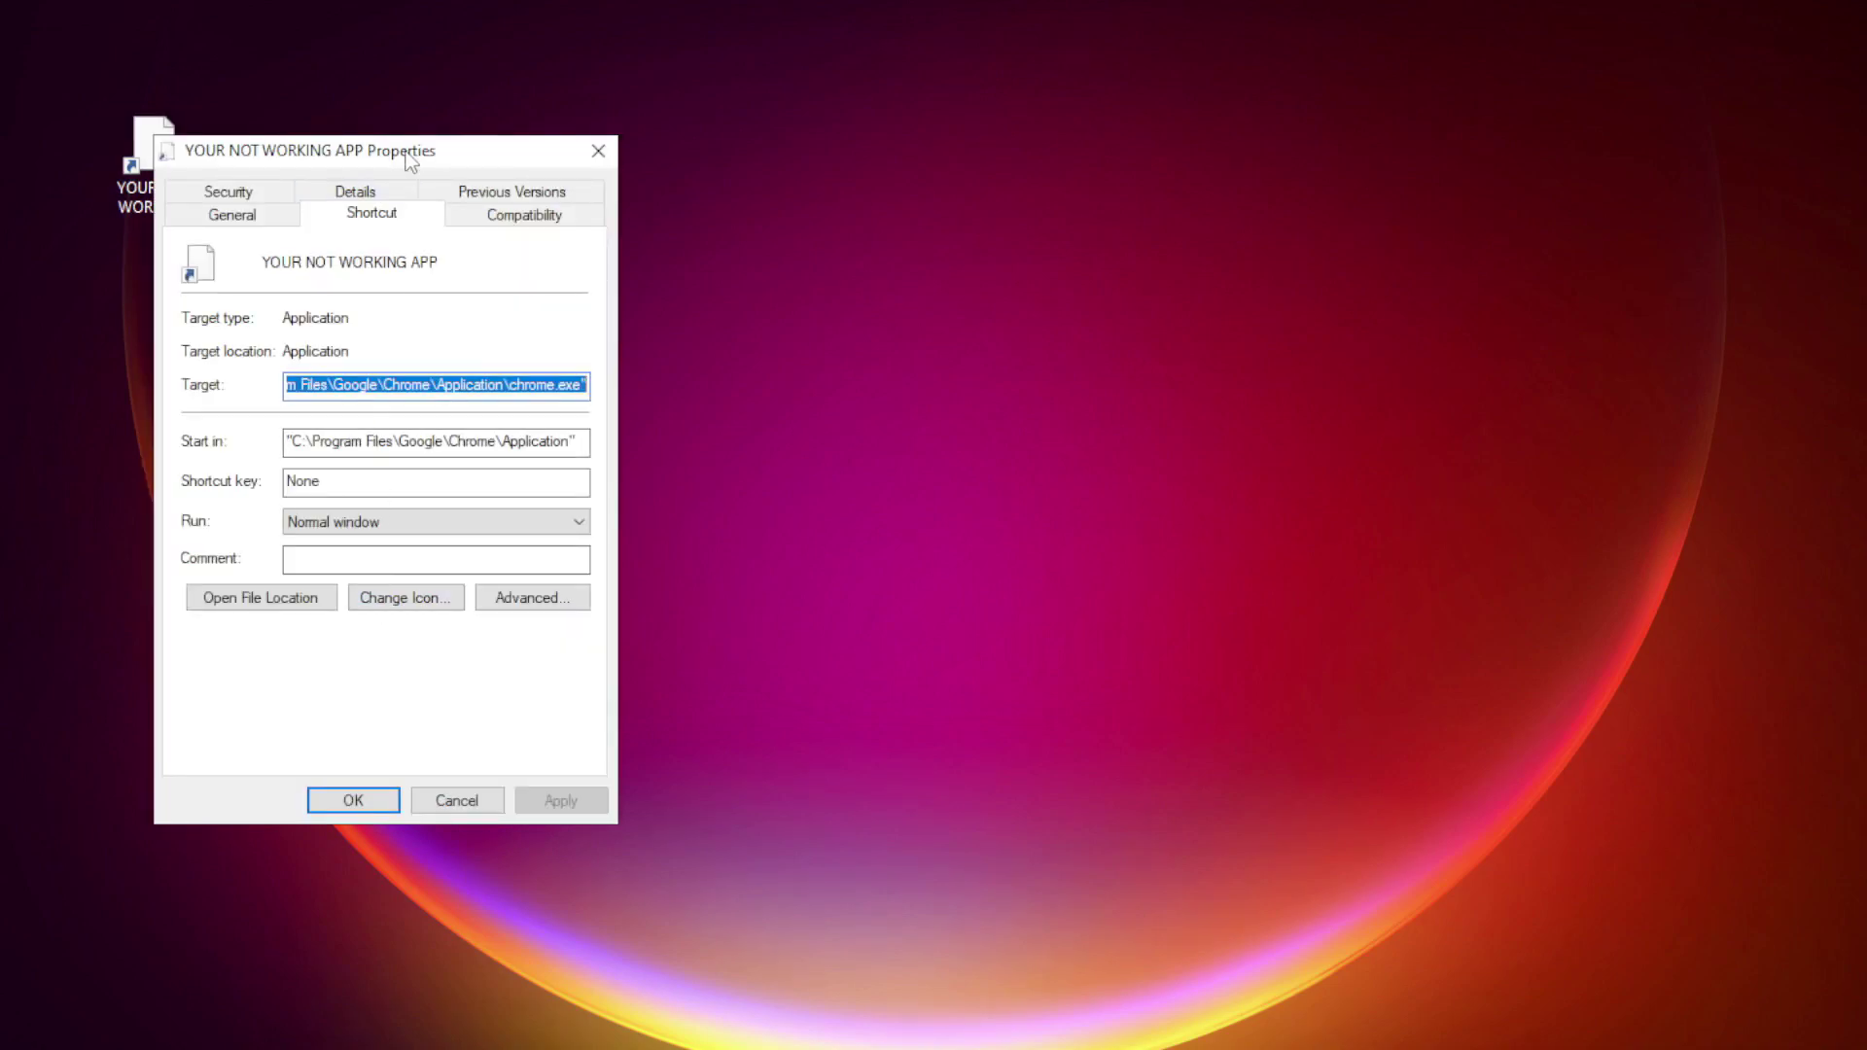
drag(404, 159, 943, 208)
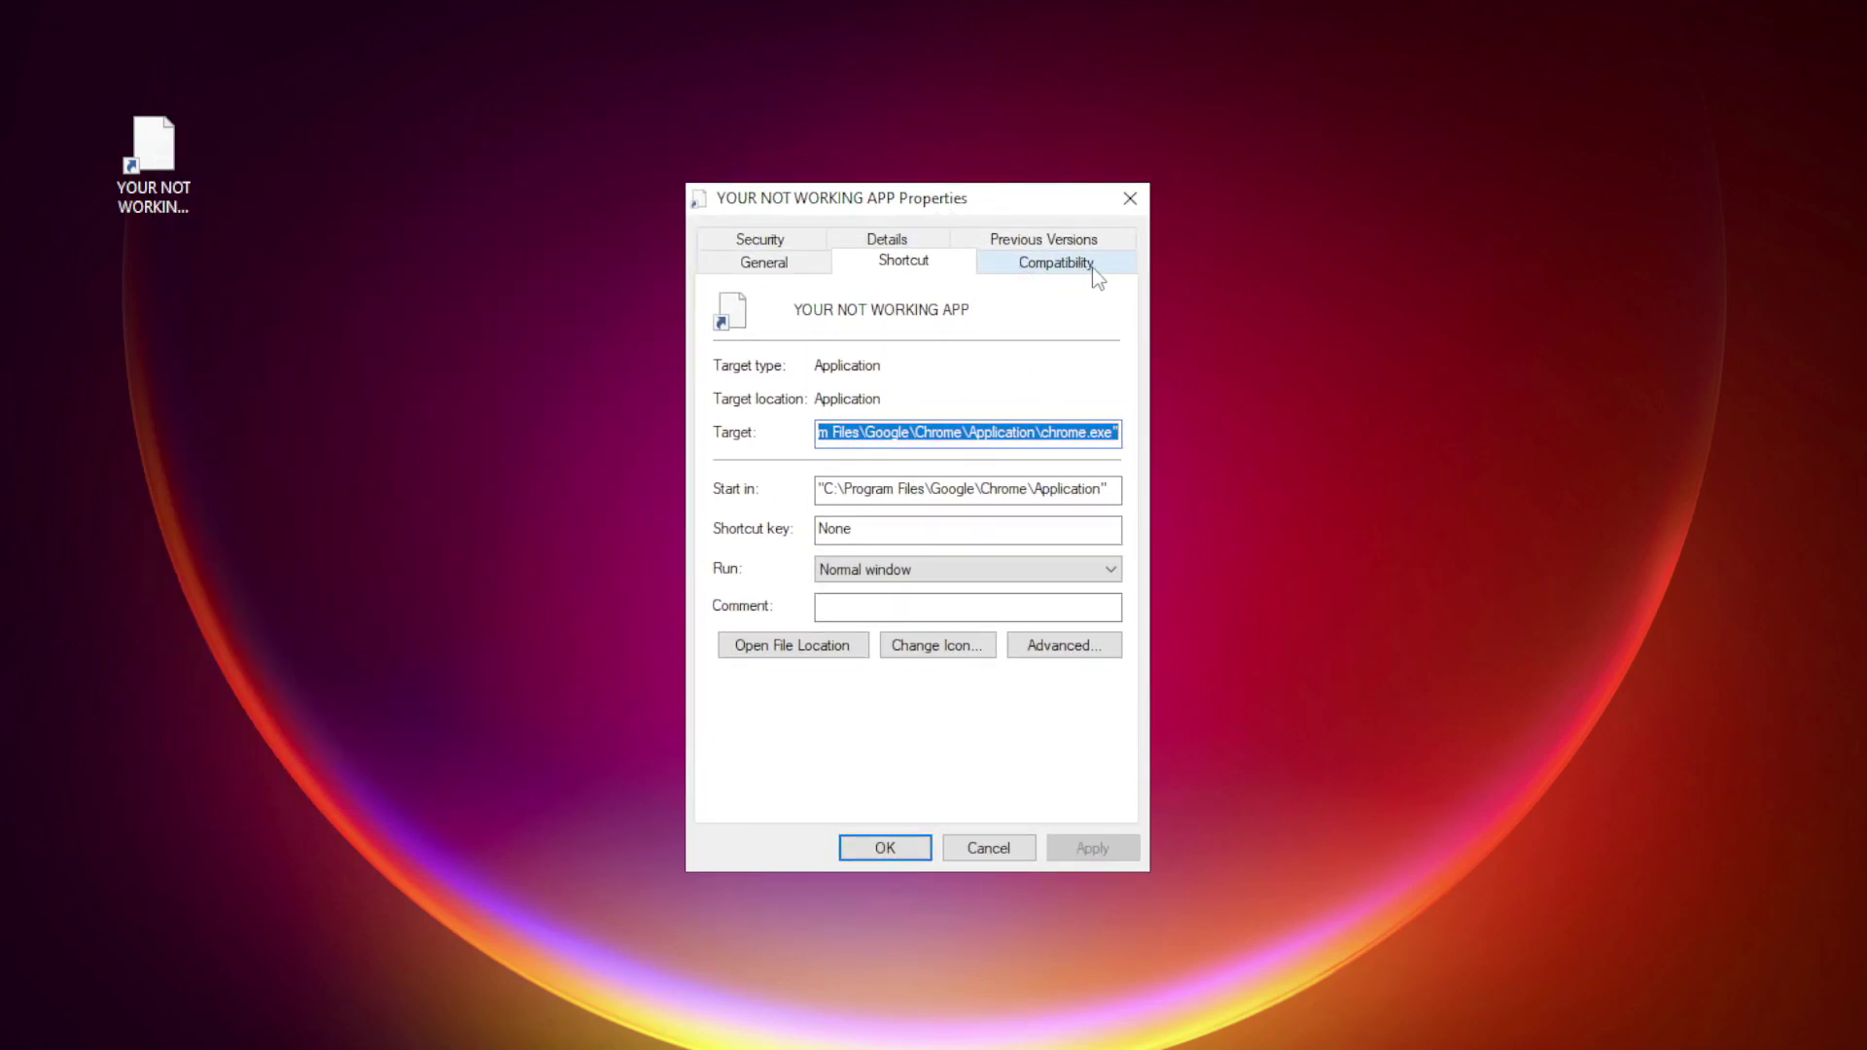
Set the shortcut to Windows 8 compatibility mode and Run as administrator, then apply and confirm
click(1056, 262)
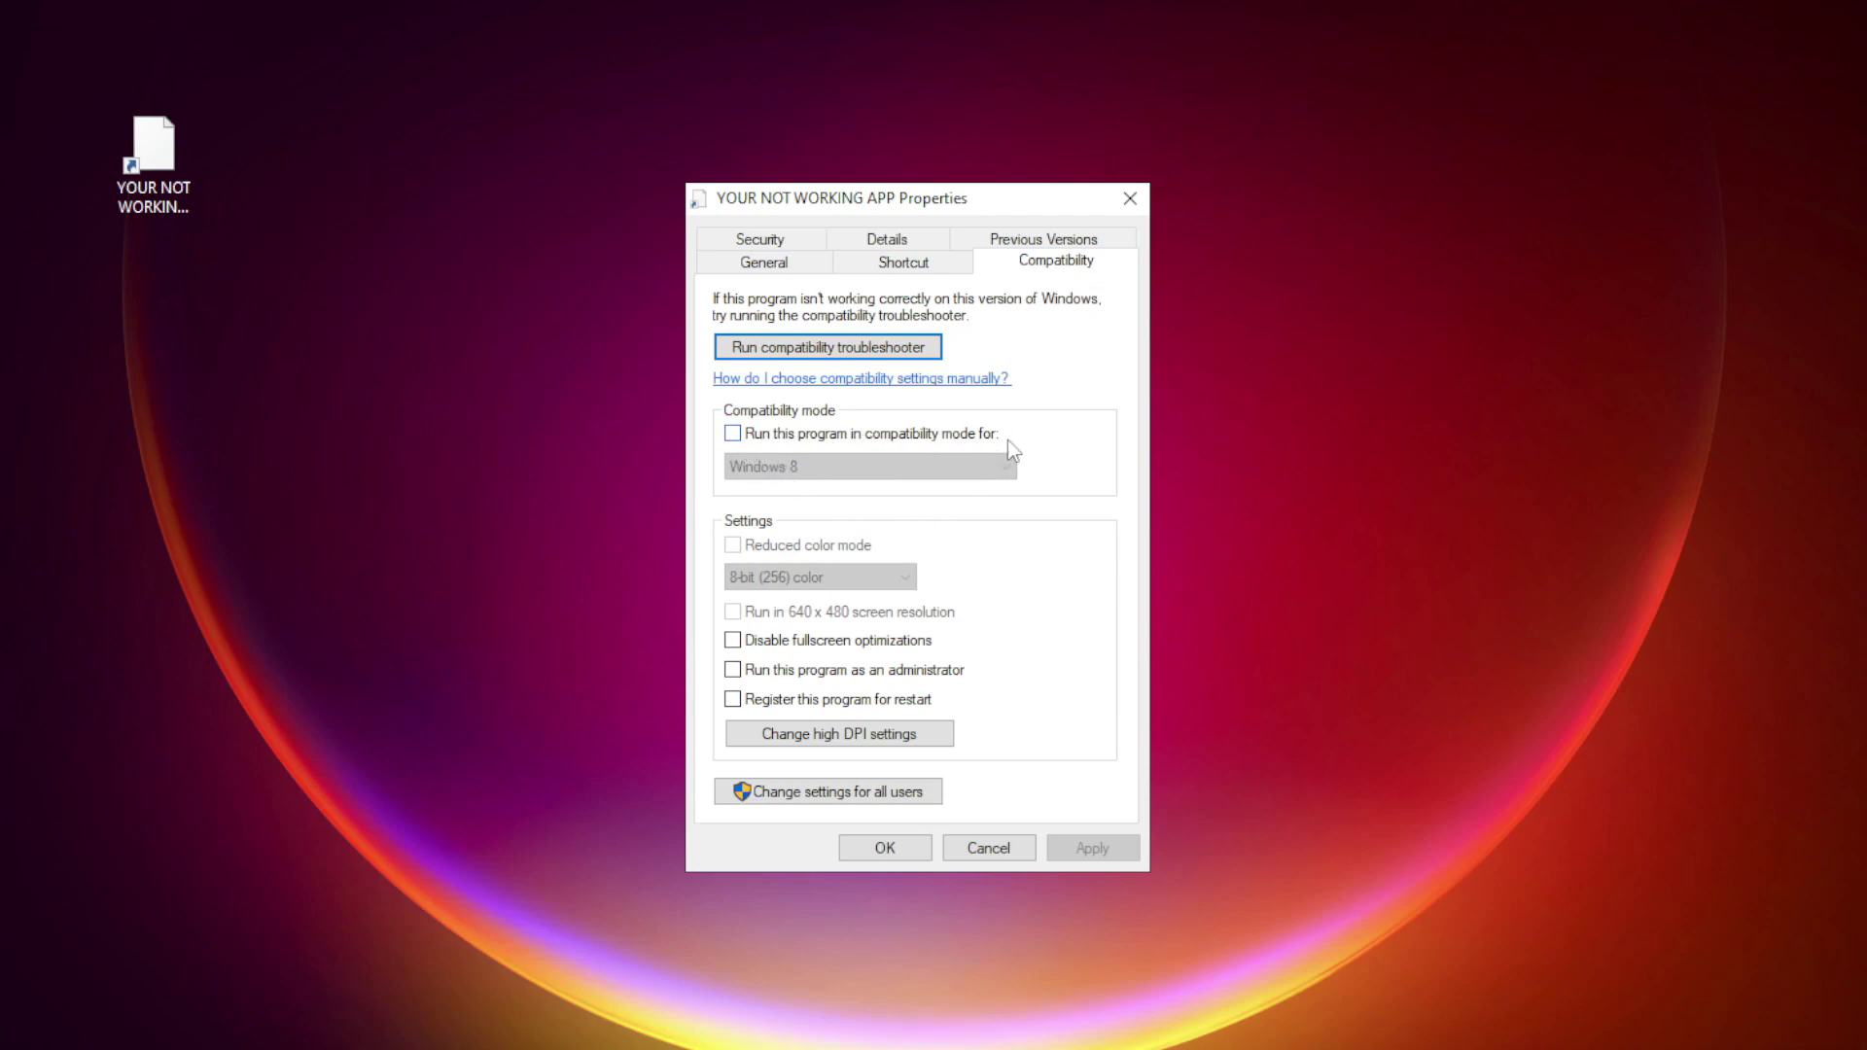
click(762, 442)
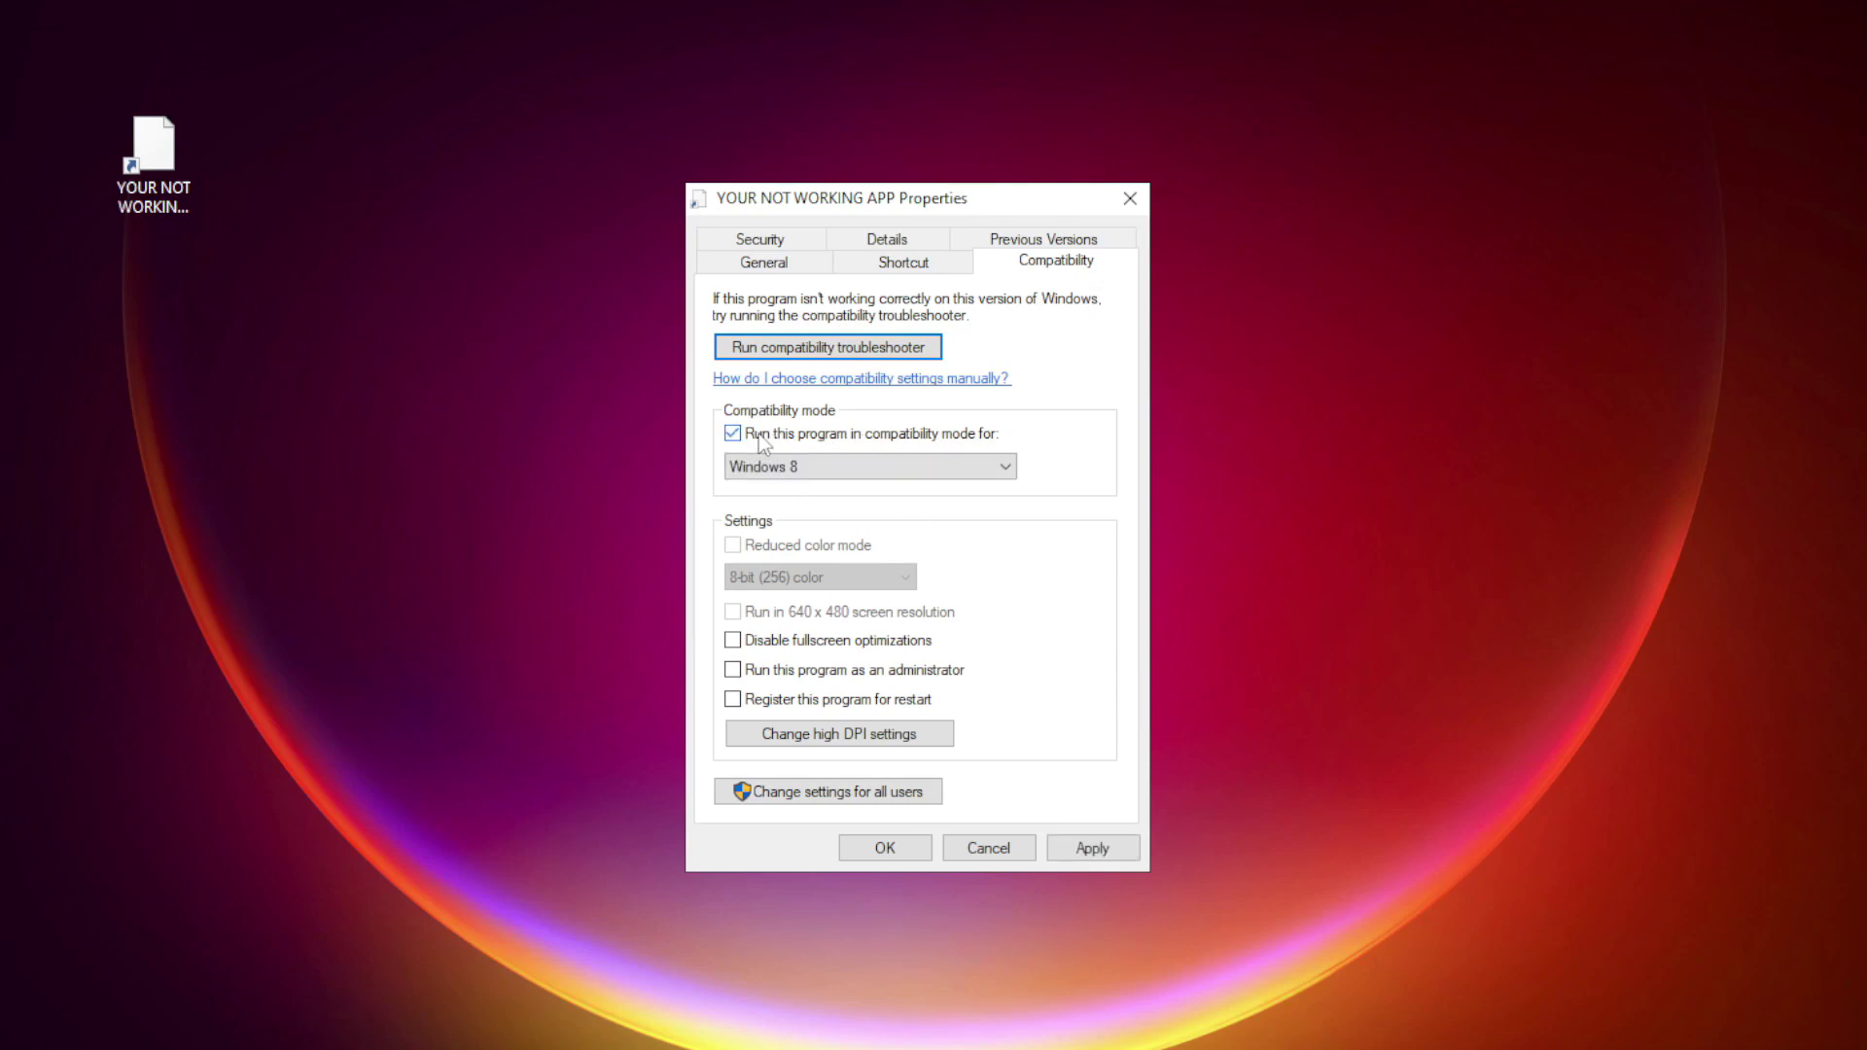
click(831, 467)
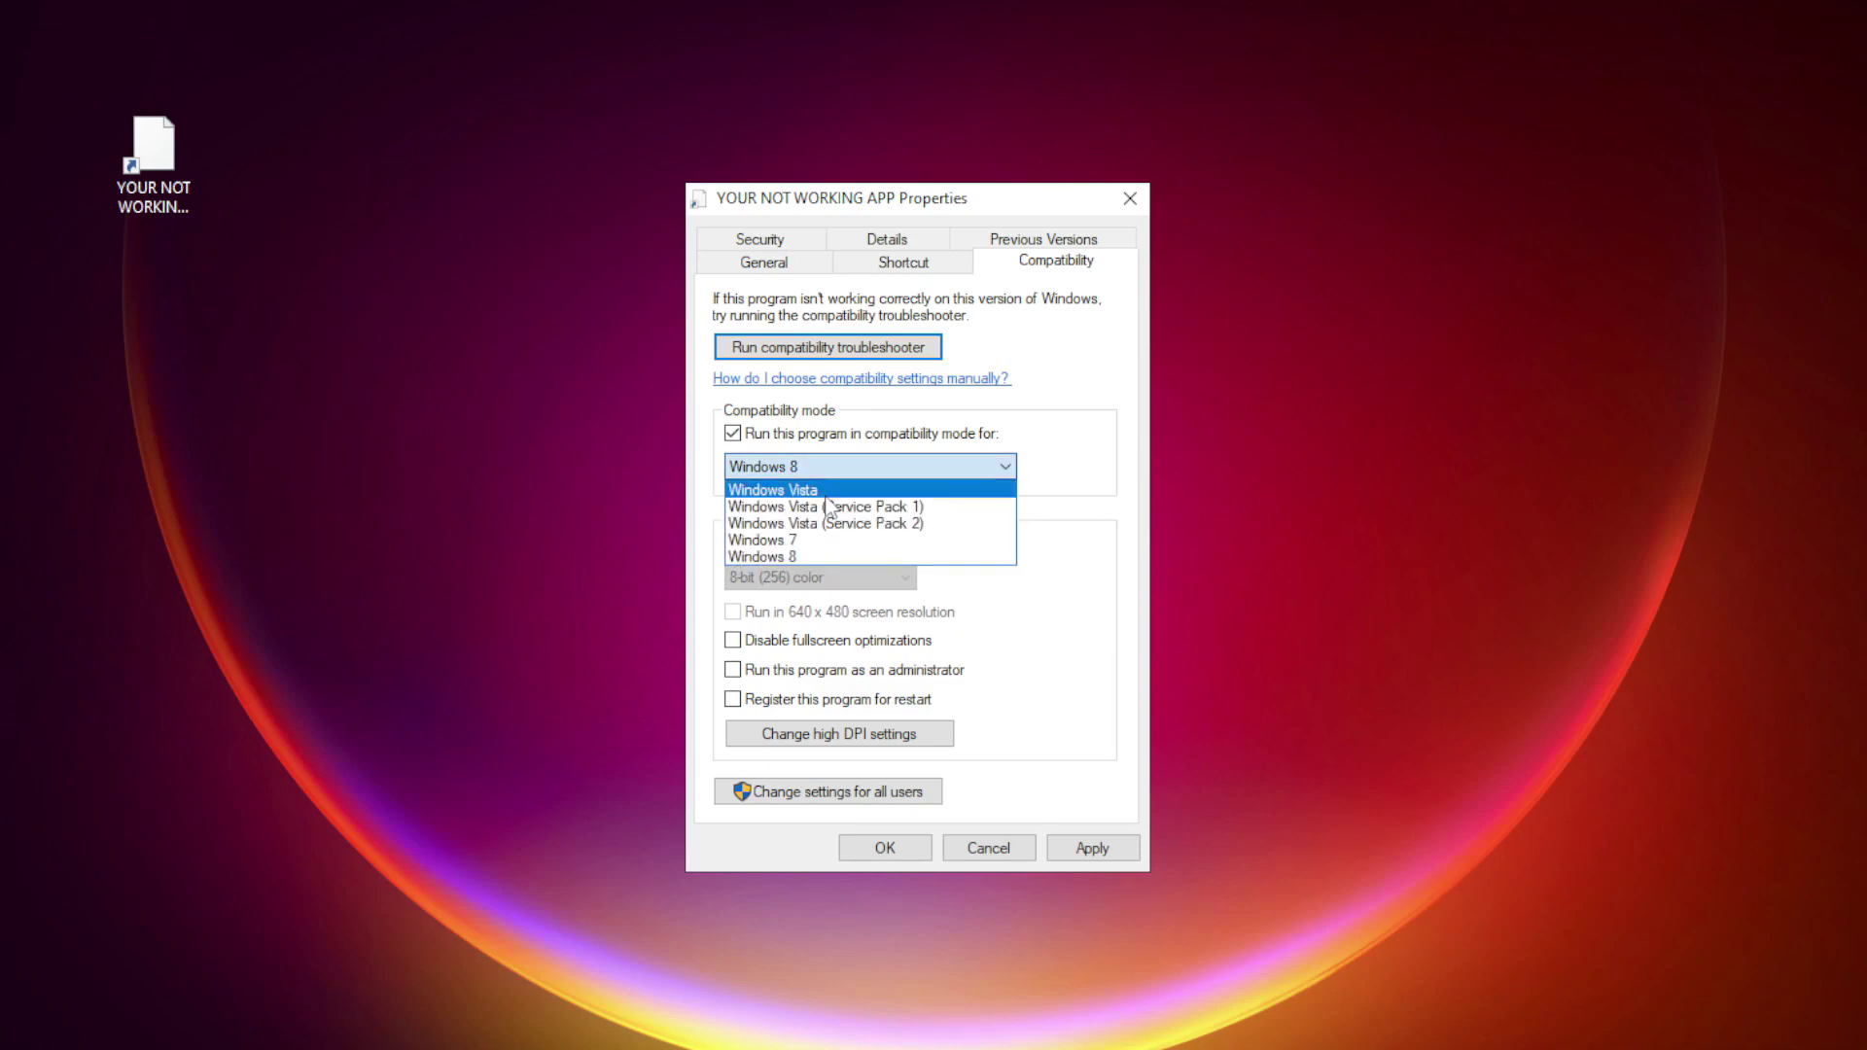
click(815, 551)
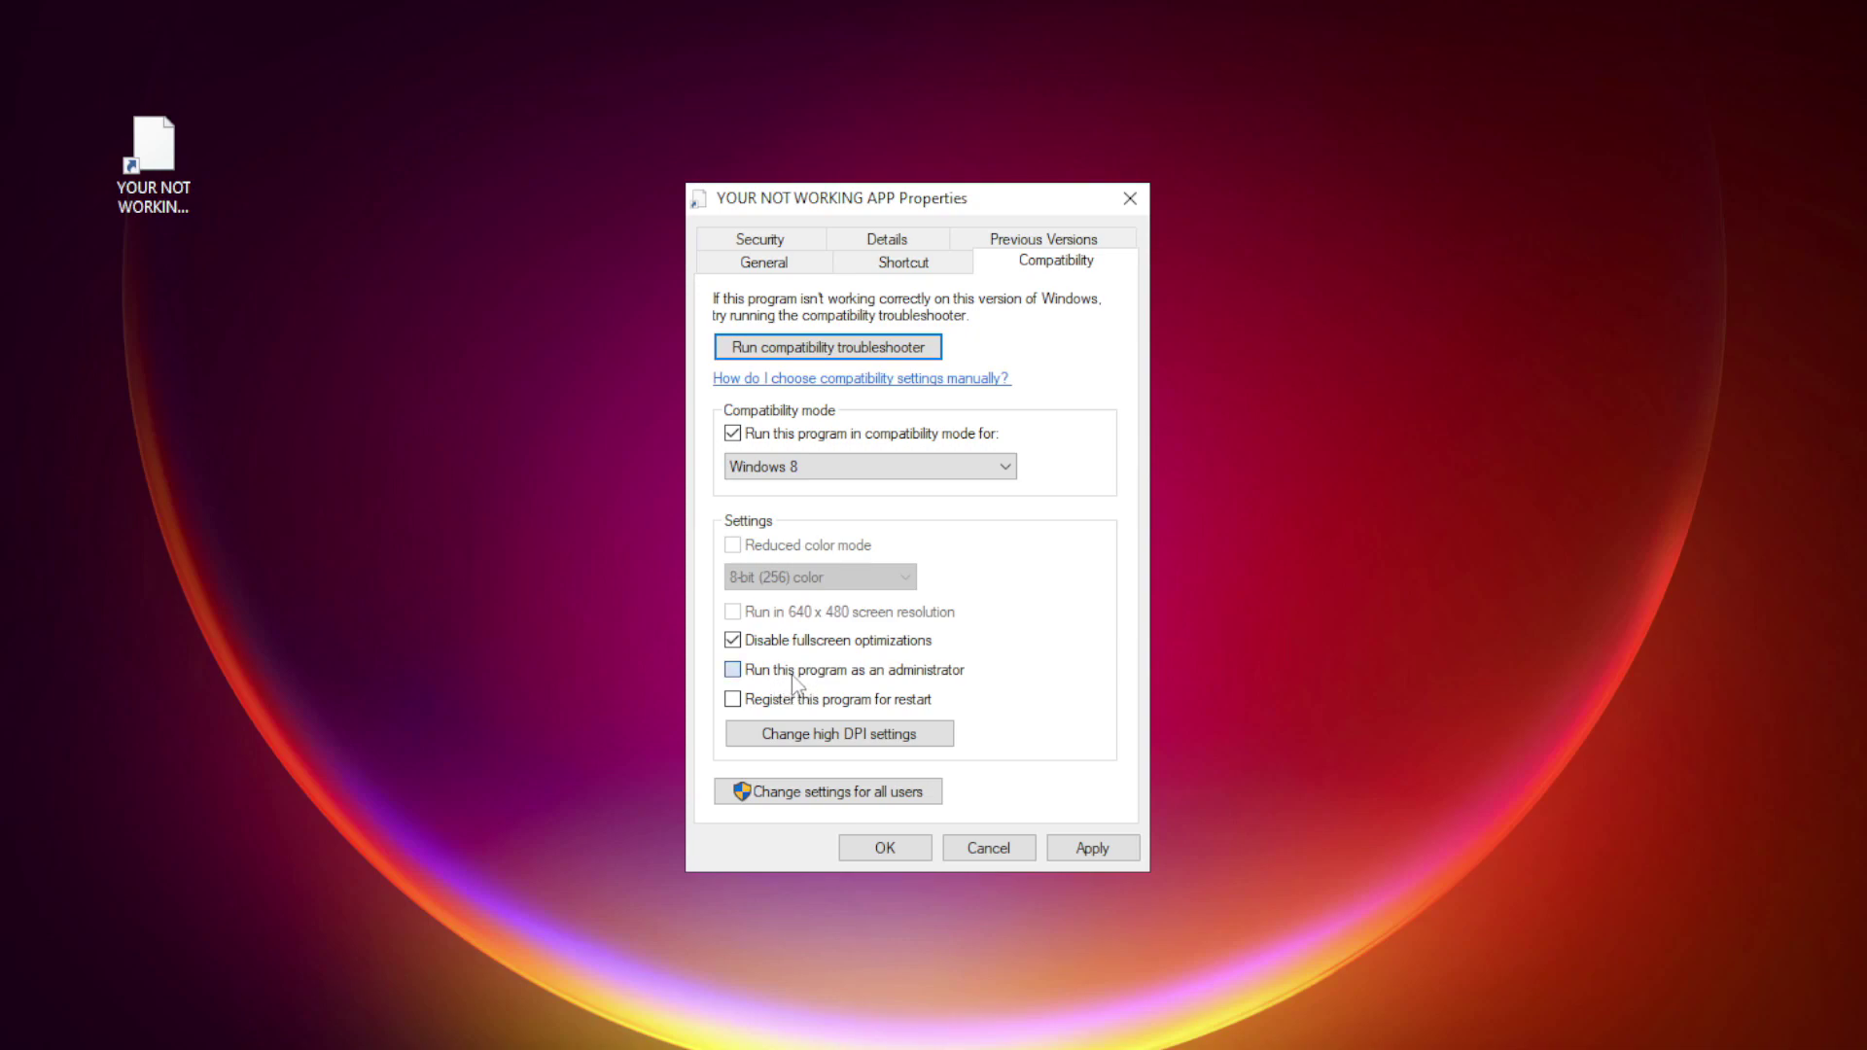
click(757, 670)
click(1105, 853)
click(885, 852)
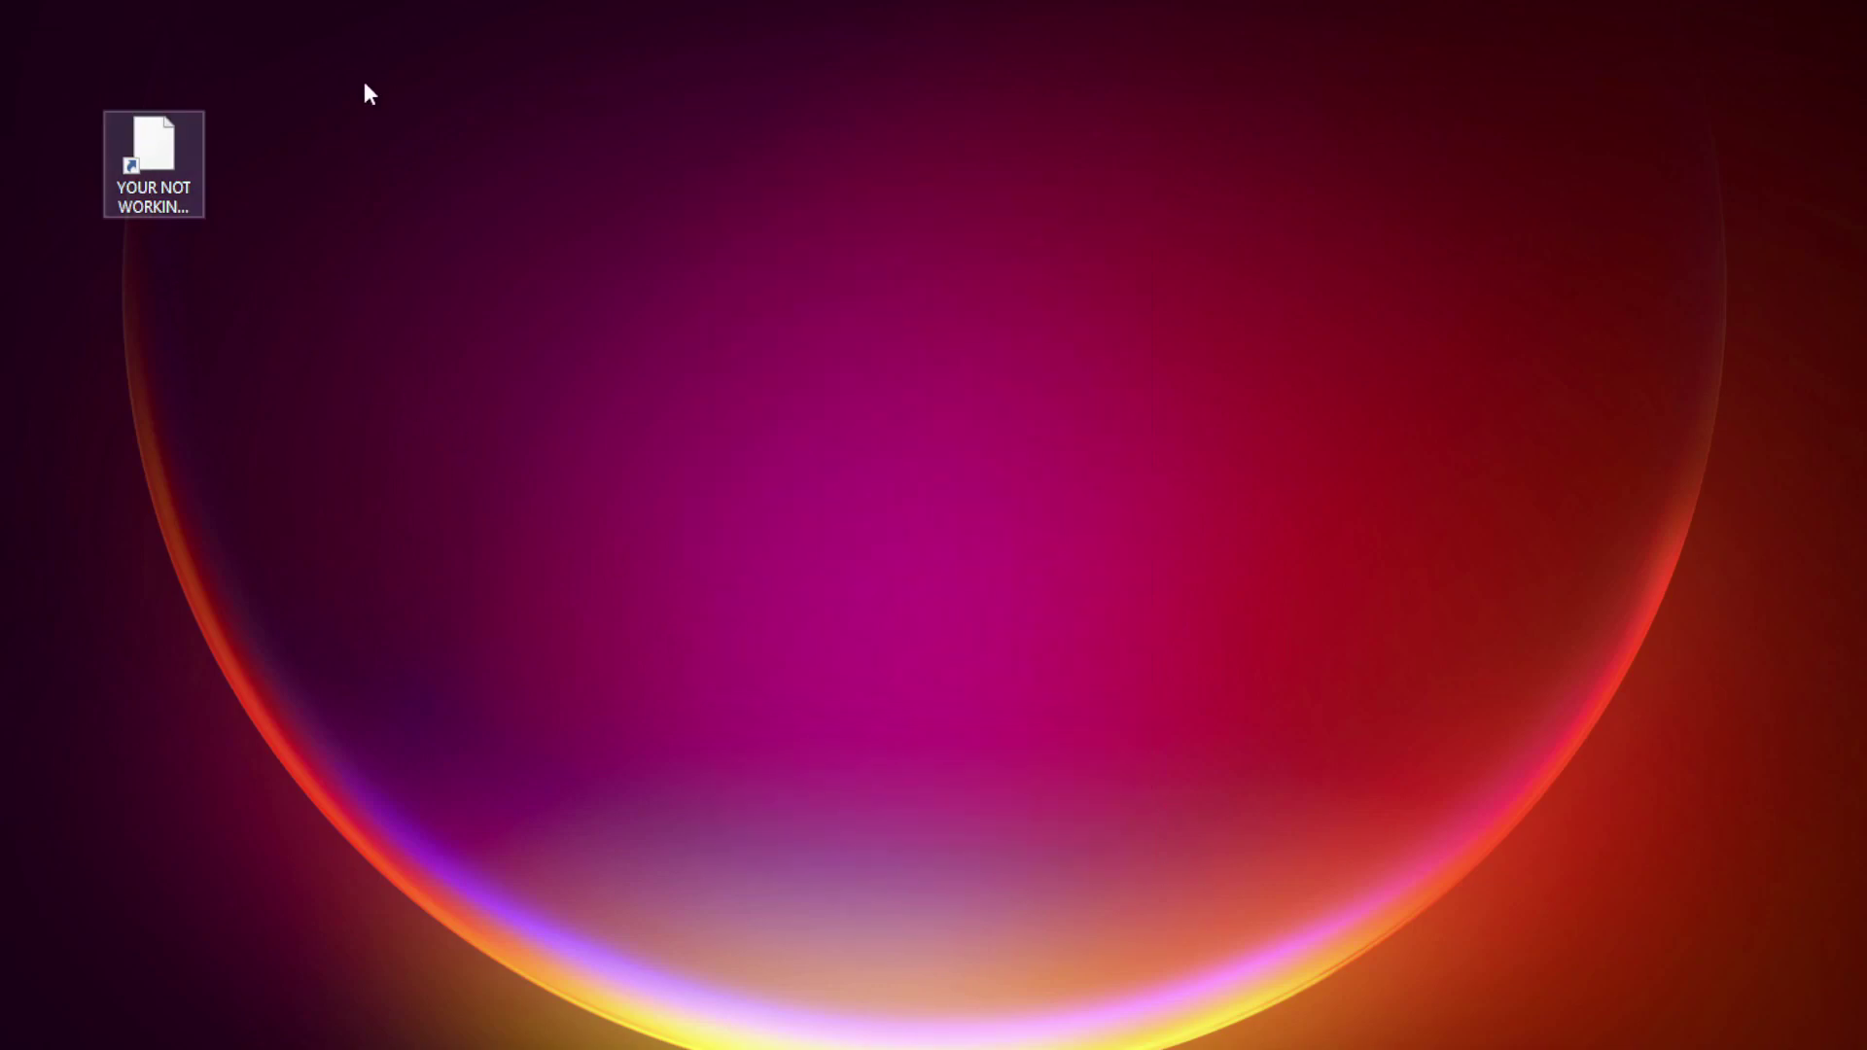
Launch YOUR NOT WORKING APP to test it, then open the Win+X power-user menu
double_click(145, 166)
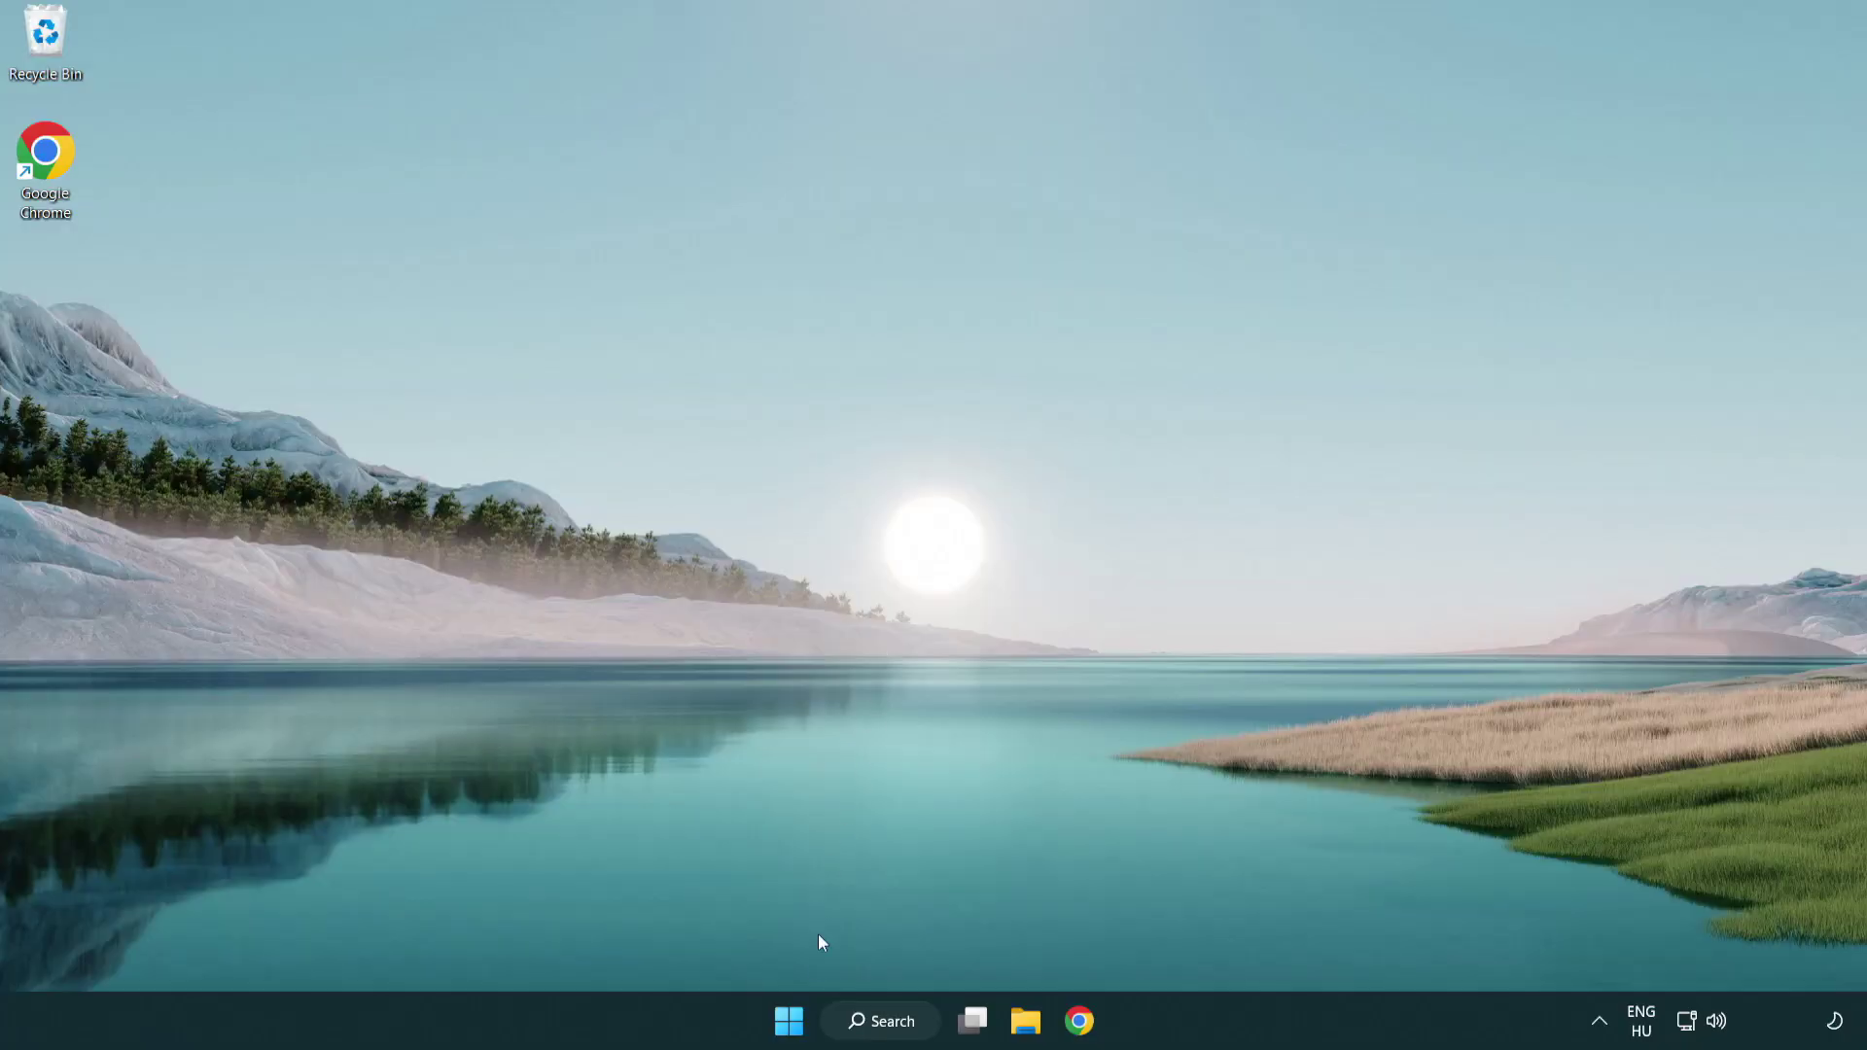
right_click(790, 1029)
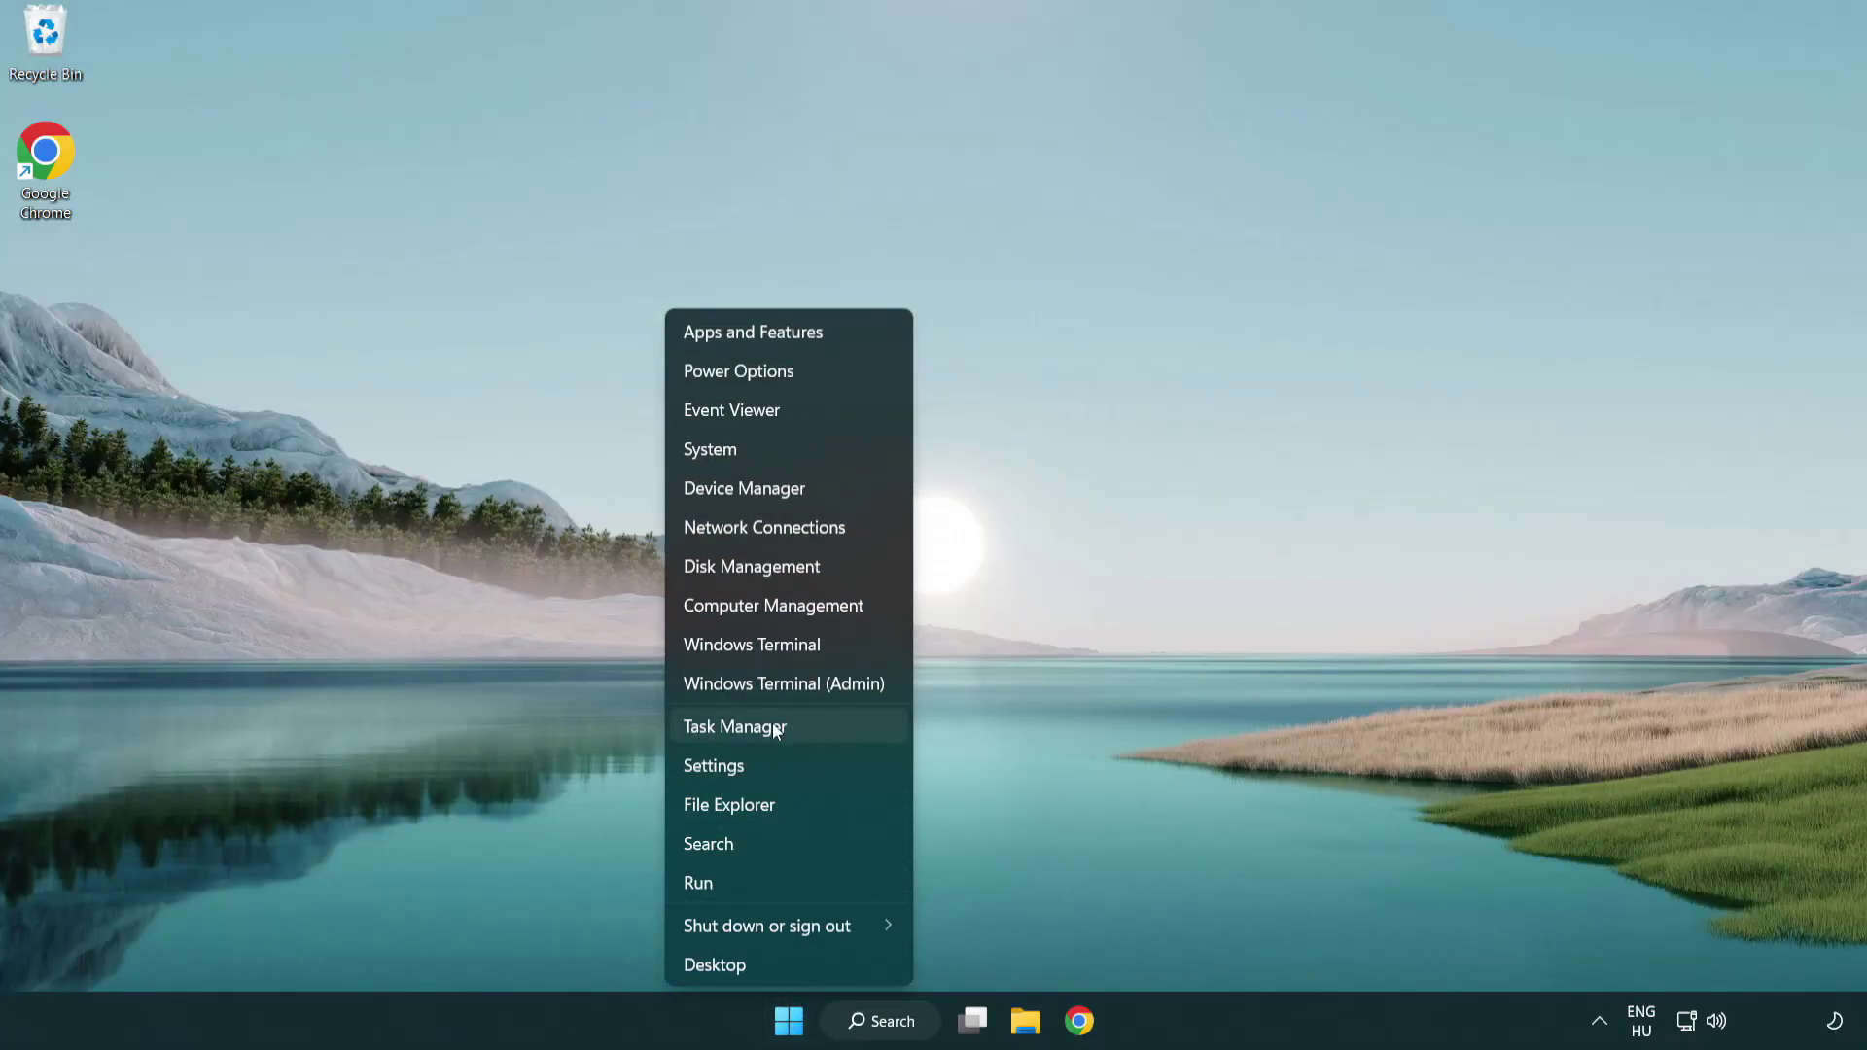
Disable Terminal, Phone Link, Cortana and Windows Security notifications in Task Manager's Startup list
click(825, 737)
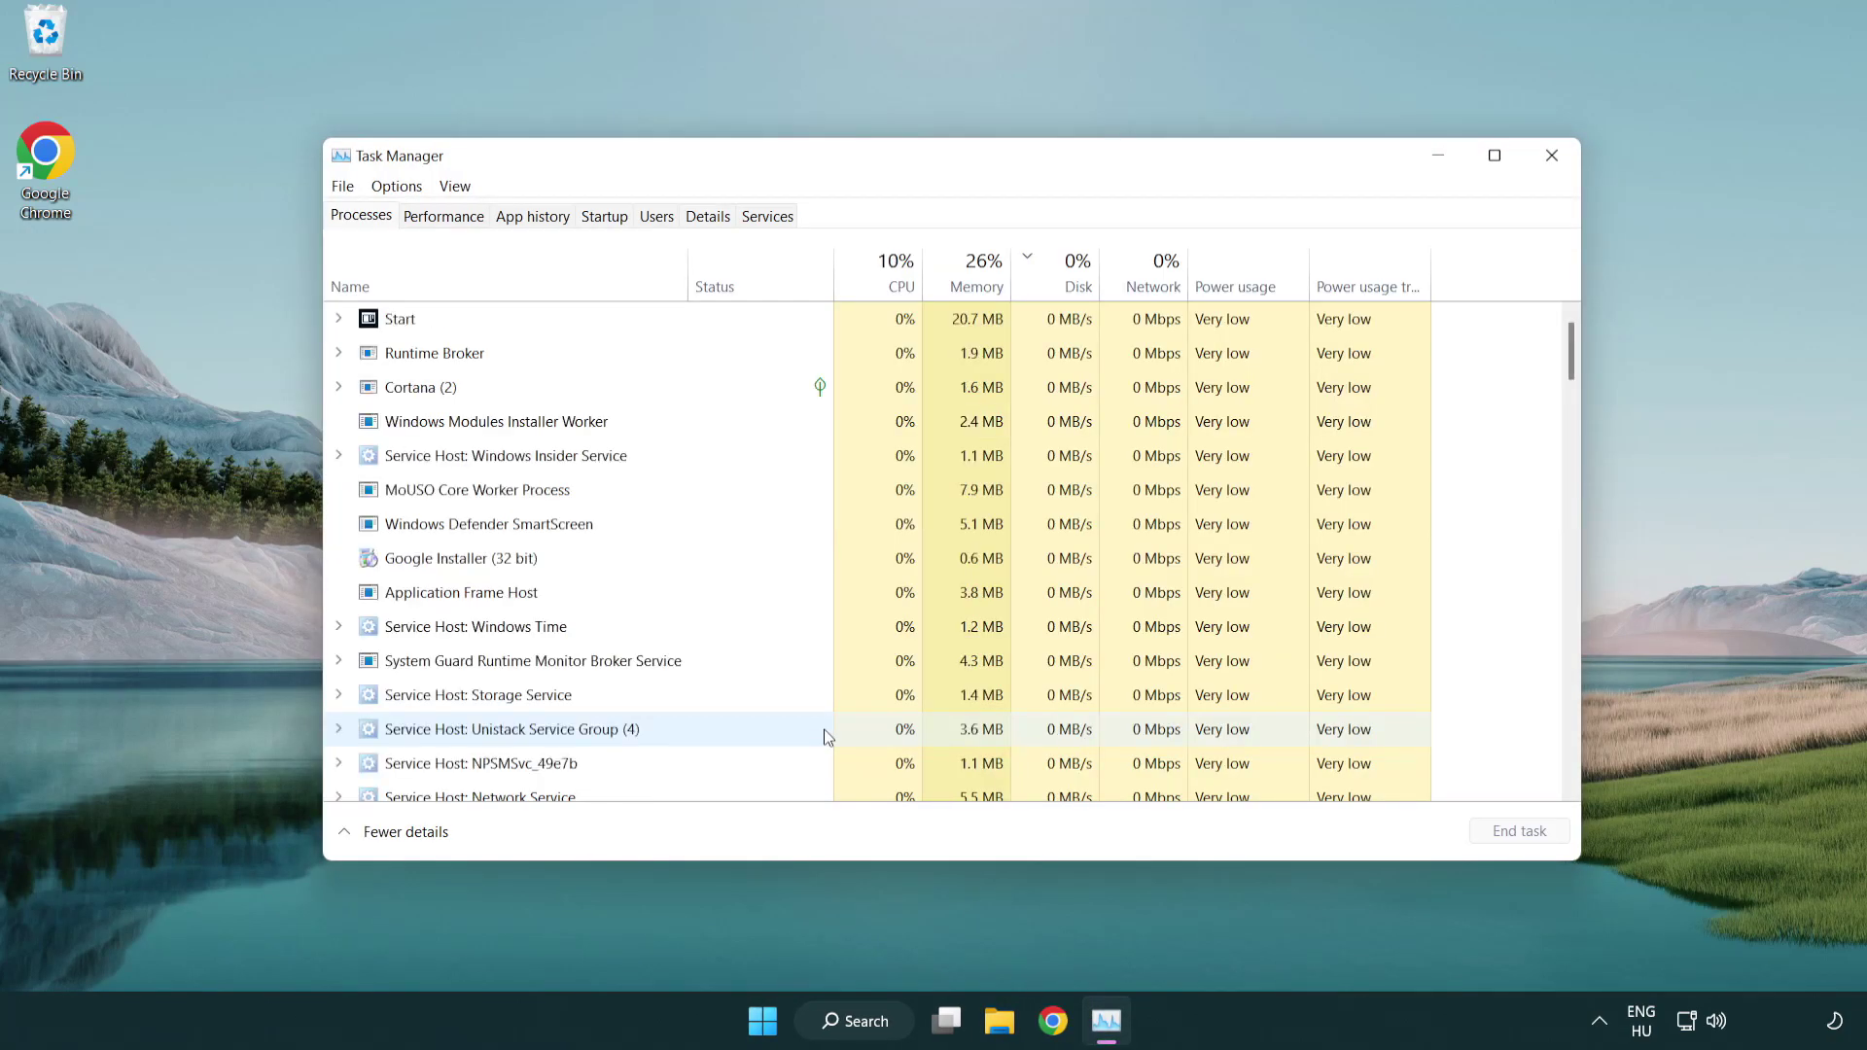
click(605, 217)
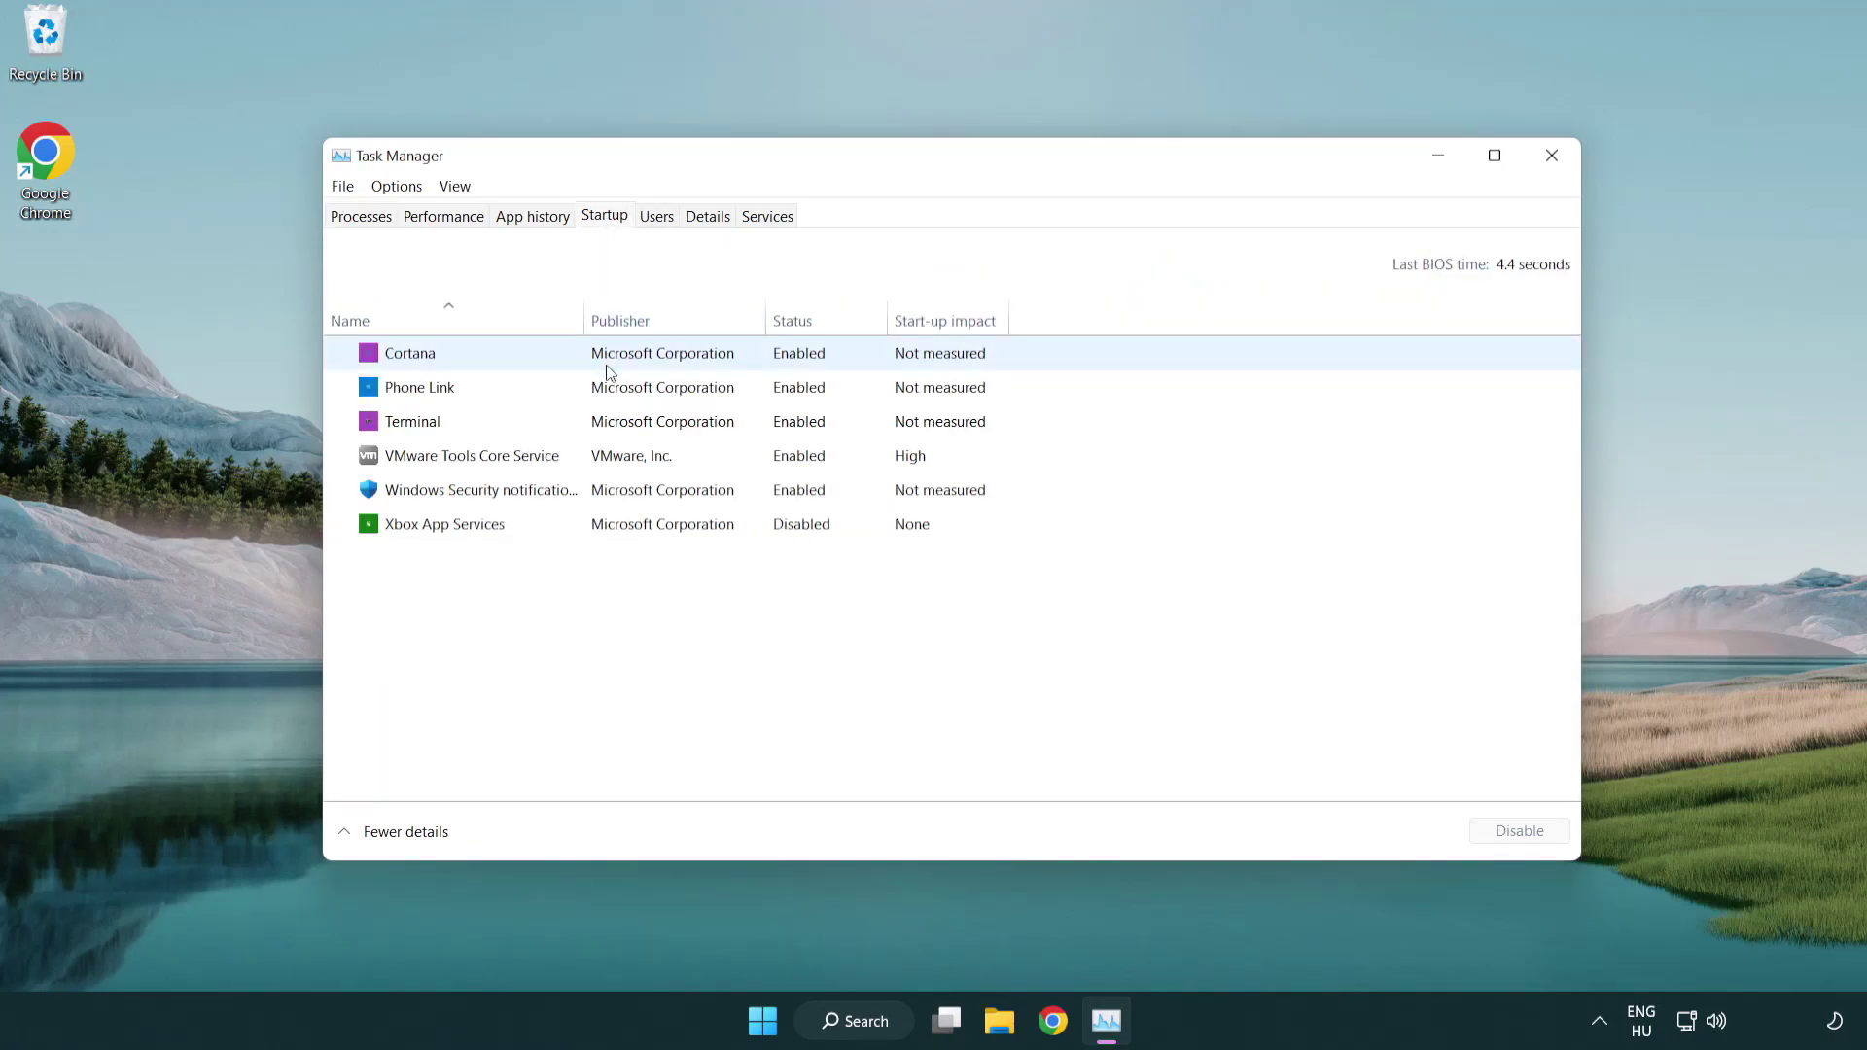
click(610, 421)
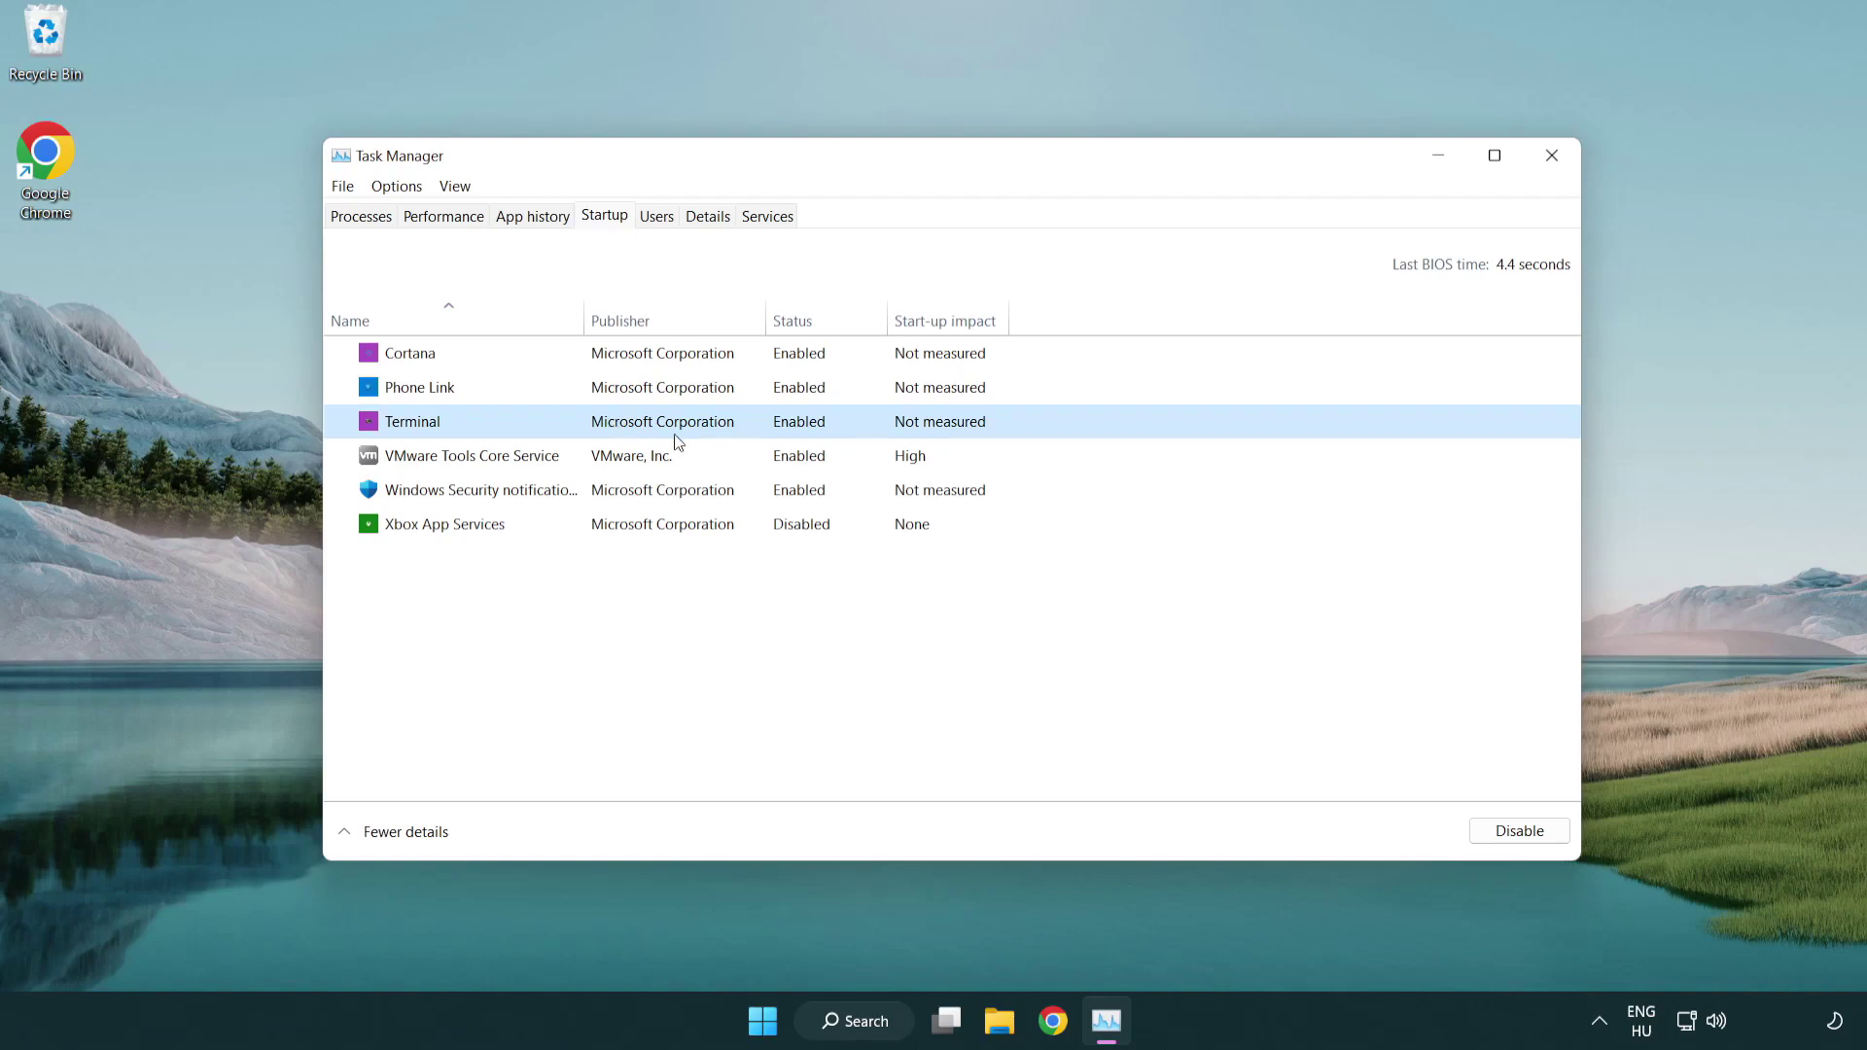
click(1503, 832)
click(784, 391)
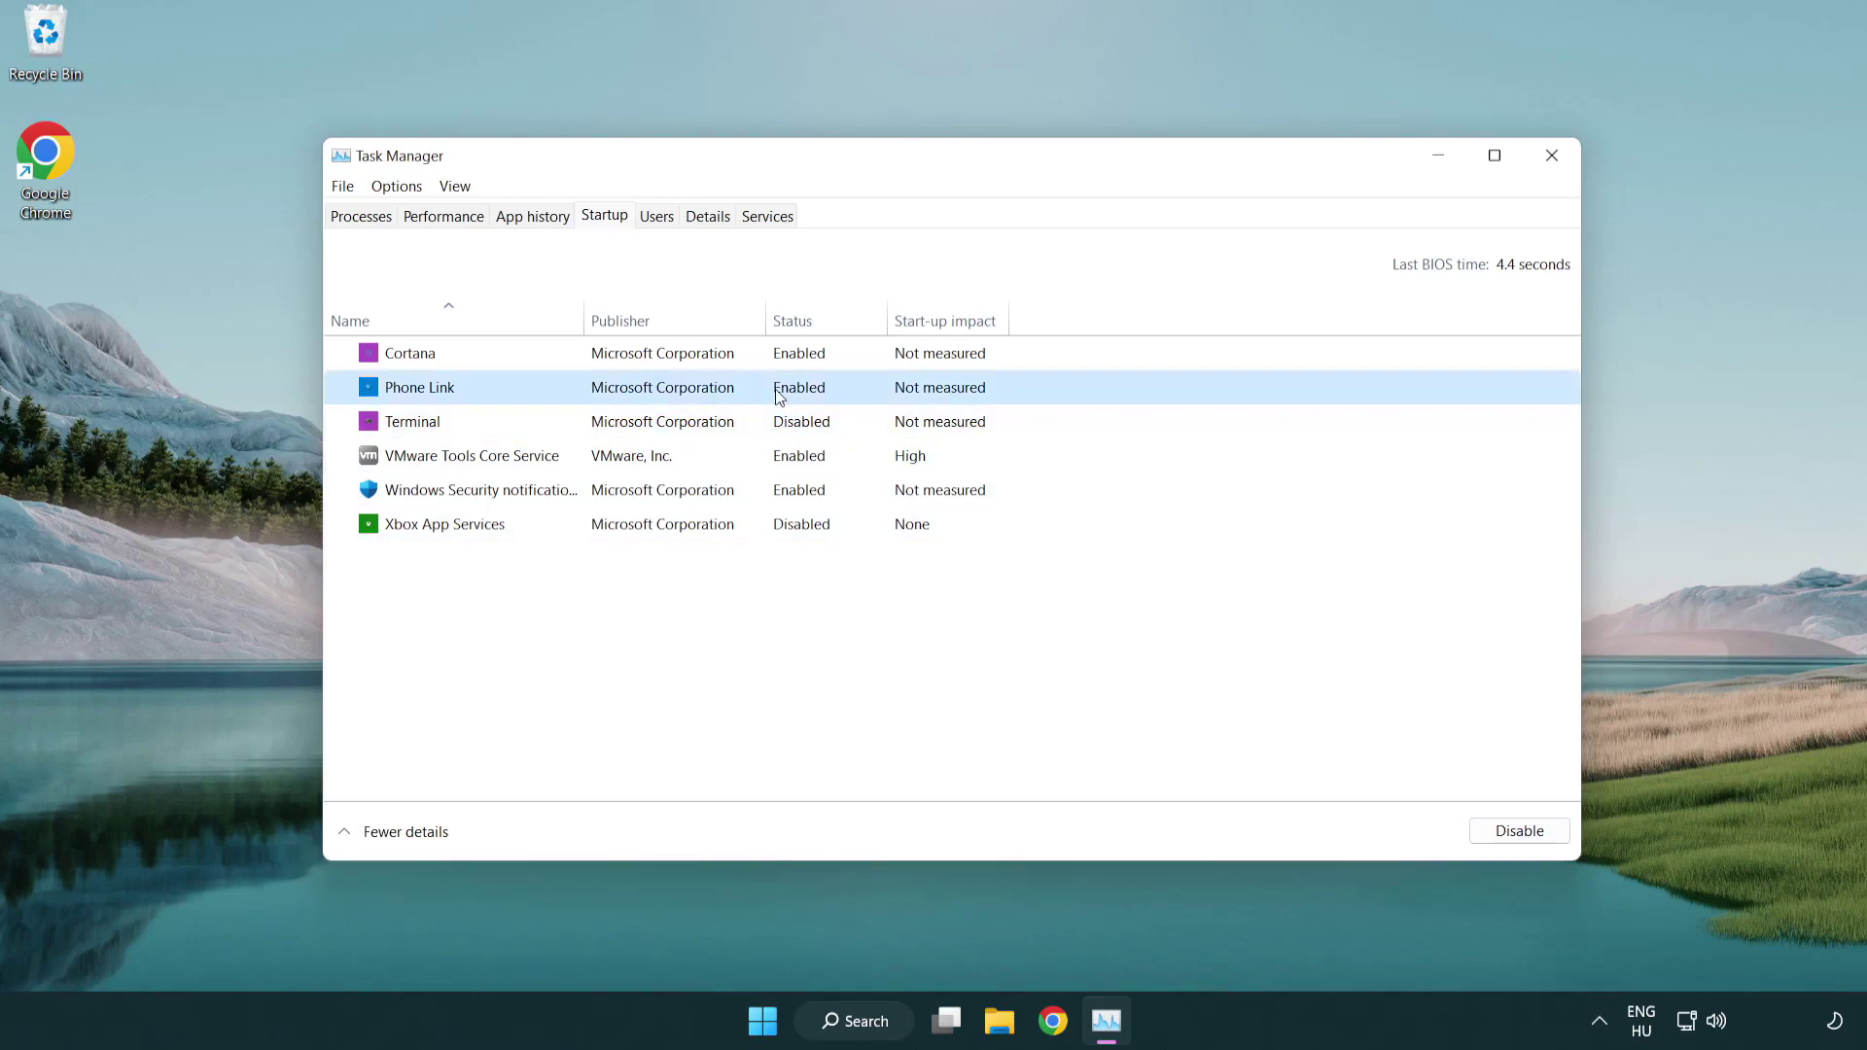
click(1502, 830)
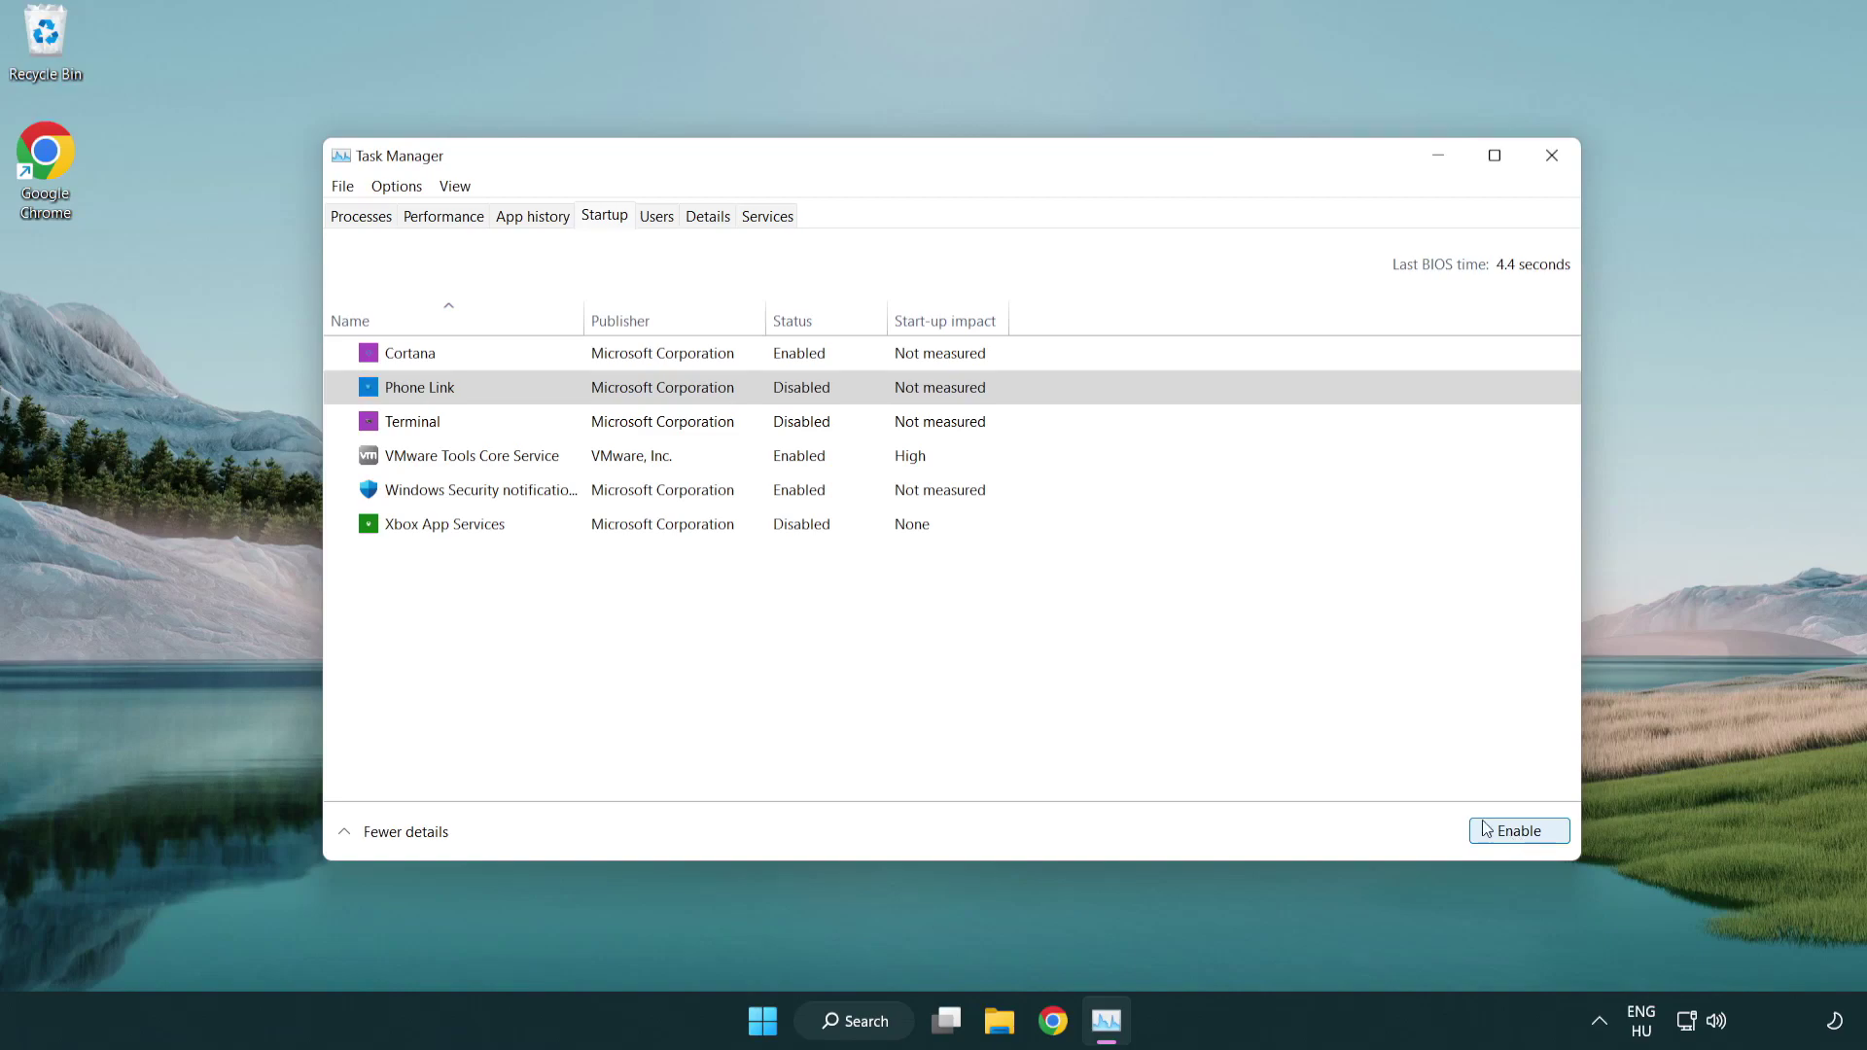
click(667, 364)
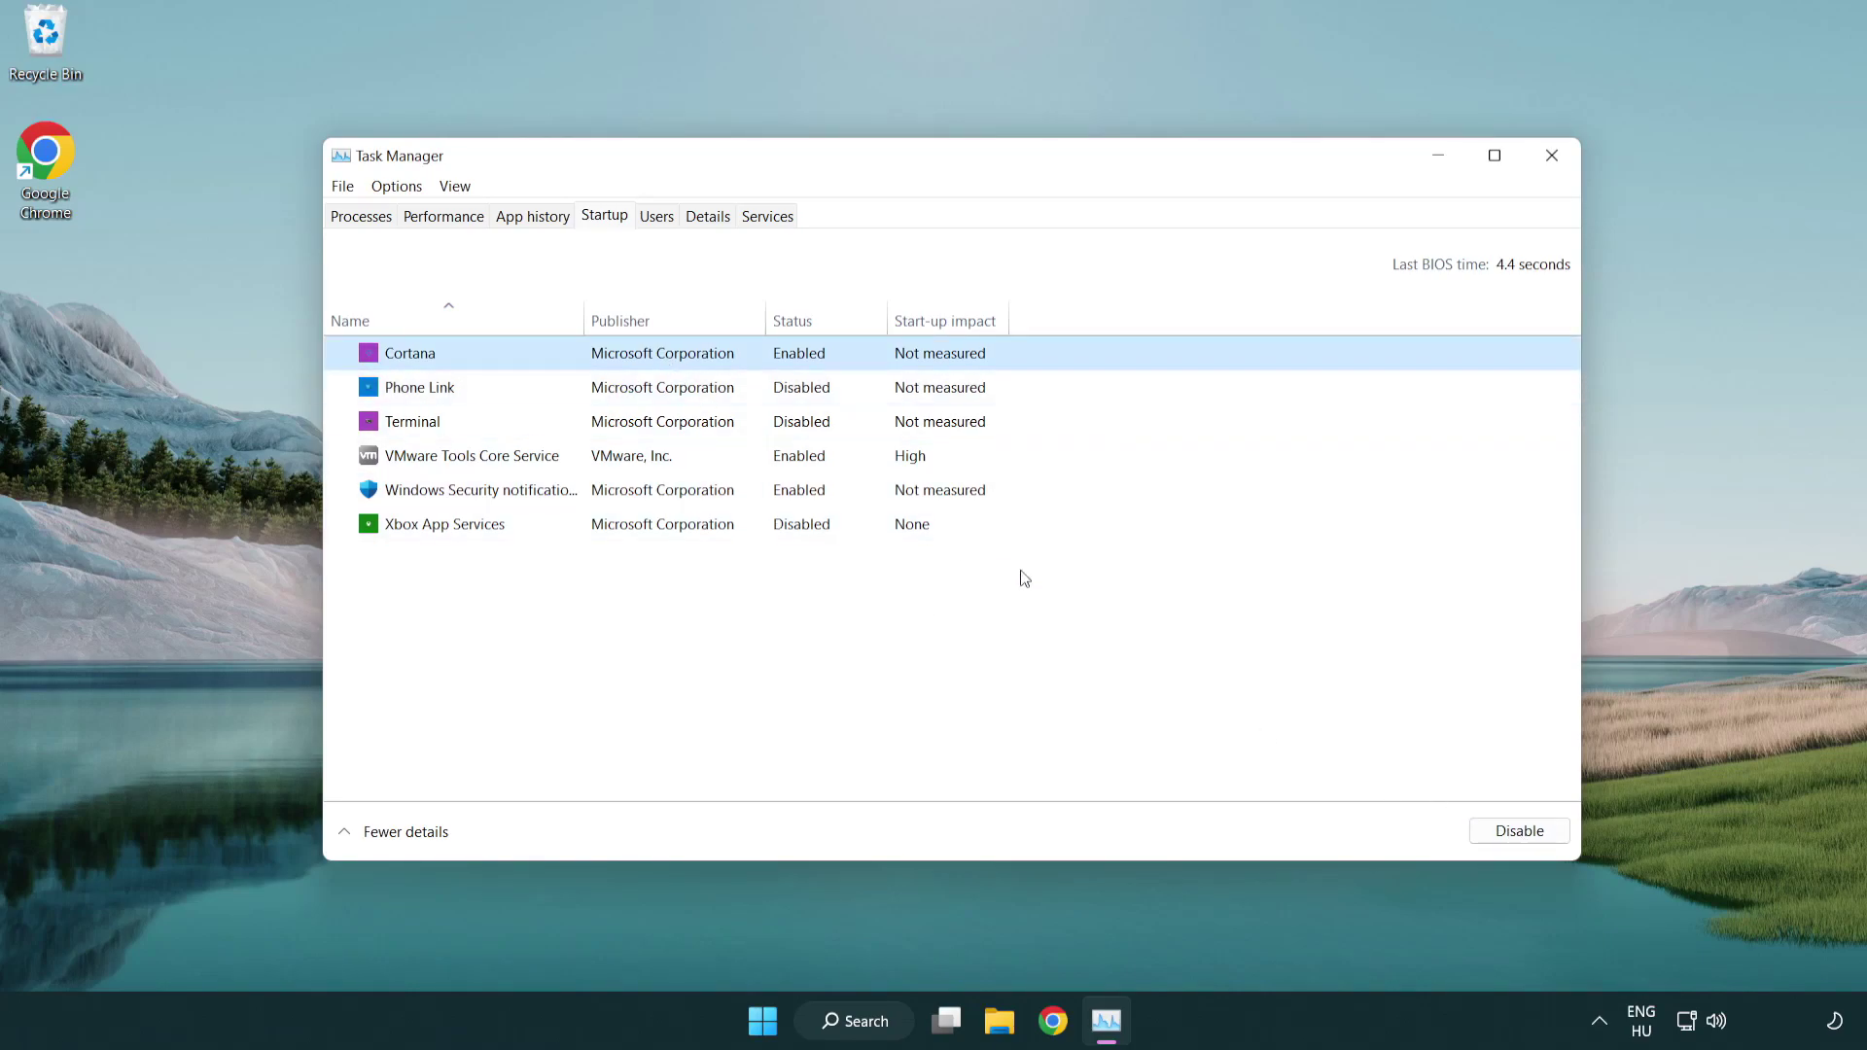
click(1509, 830)
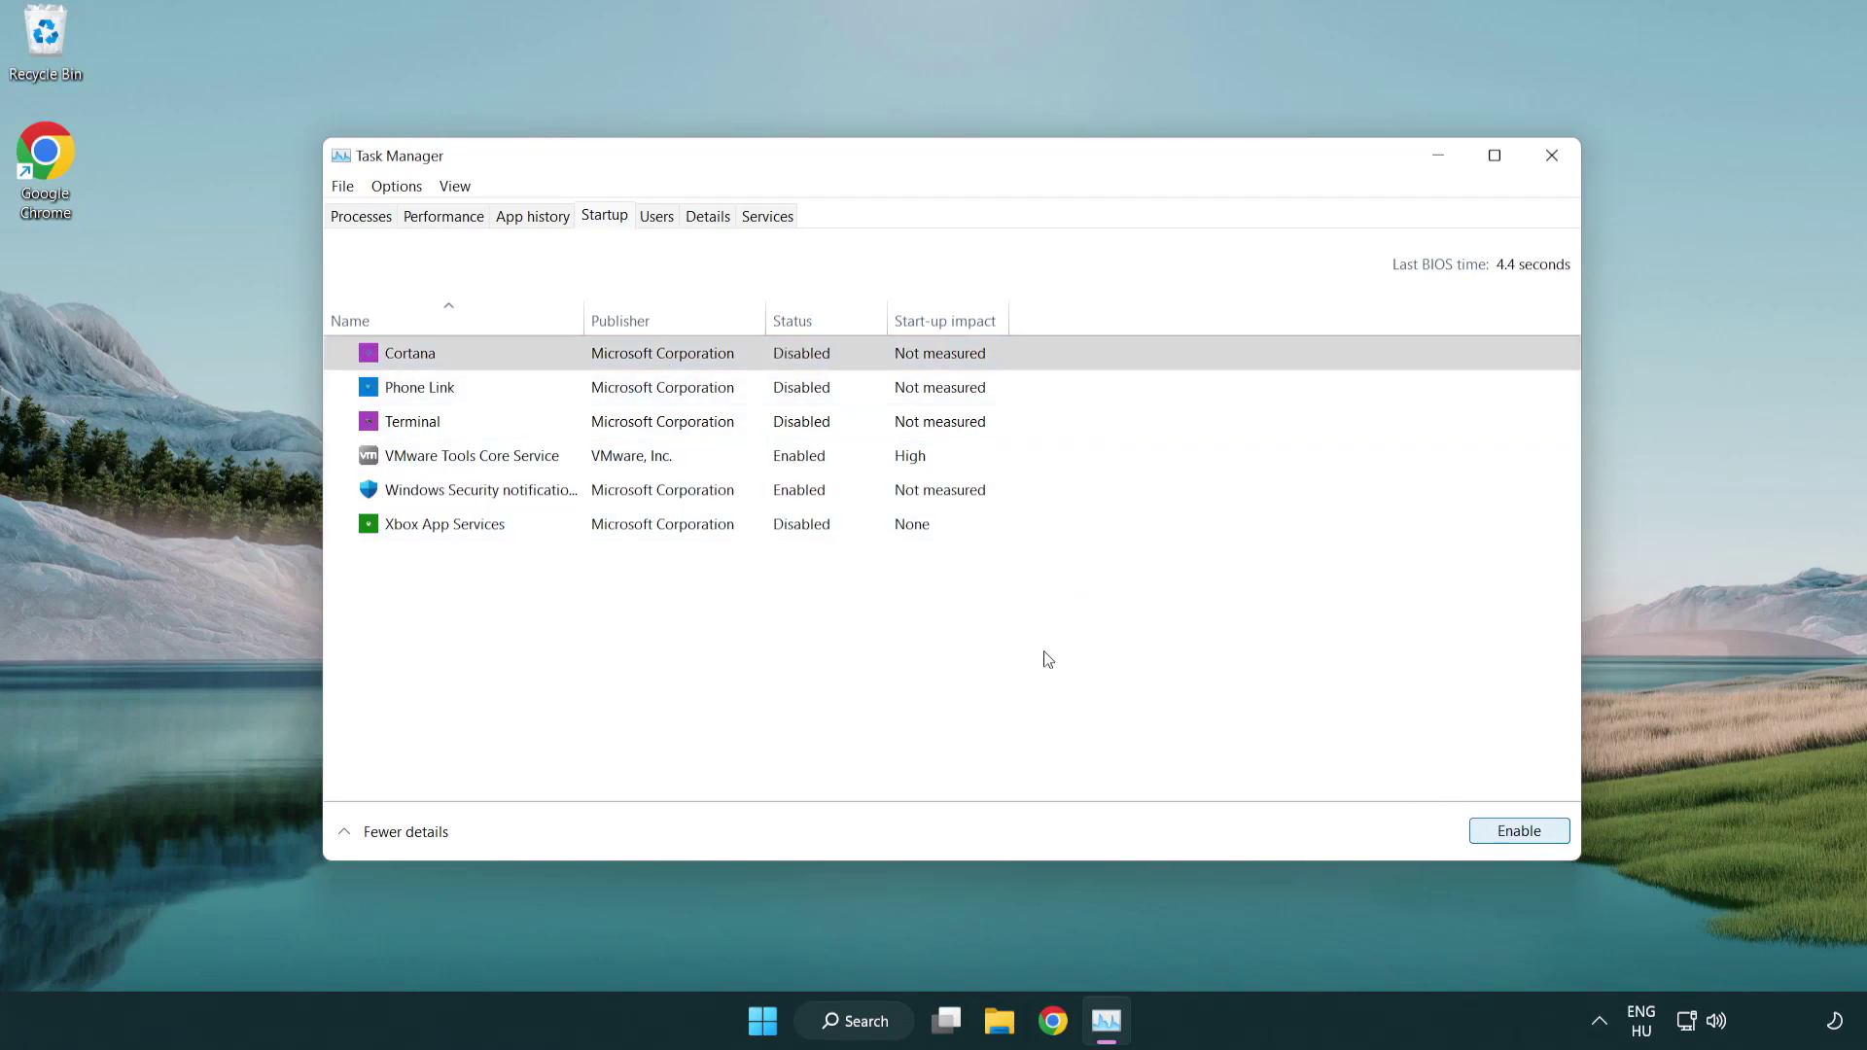
click(884, 495)
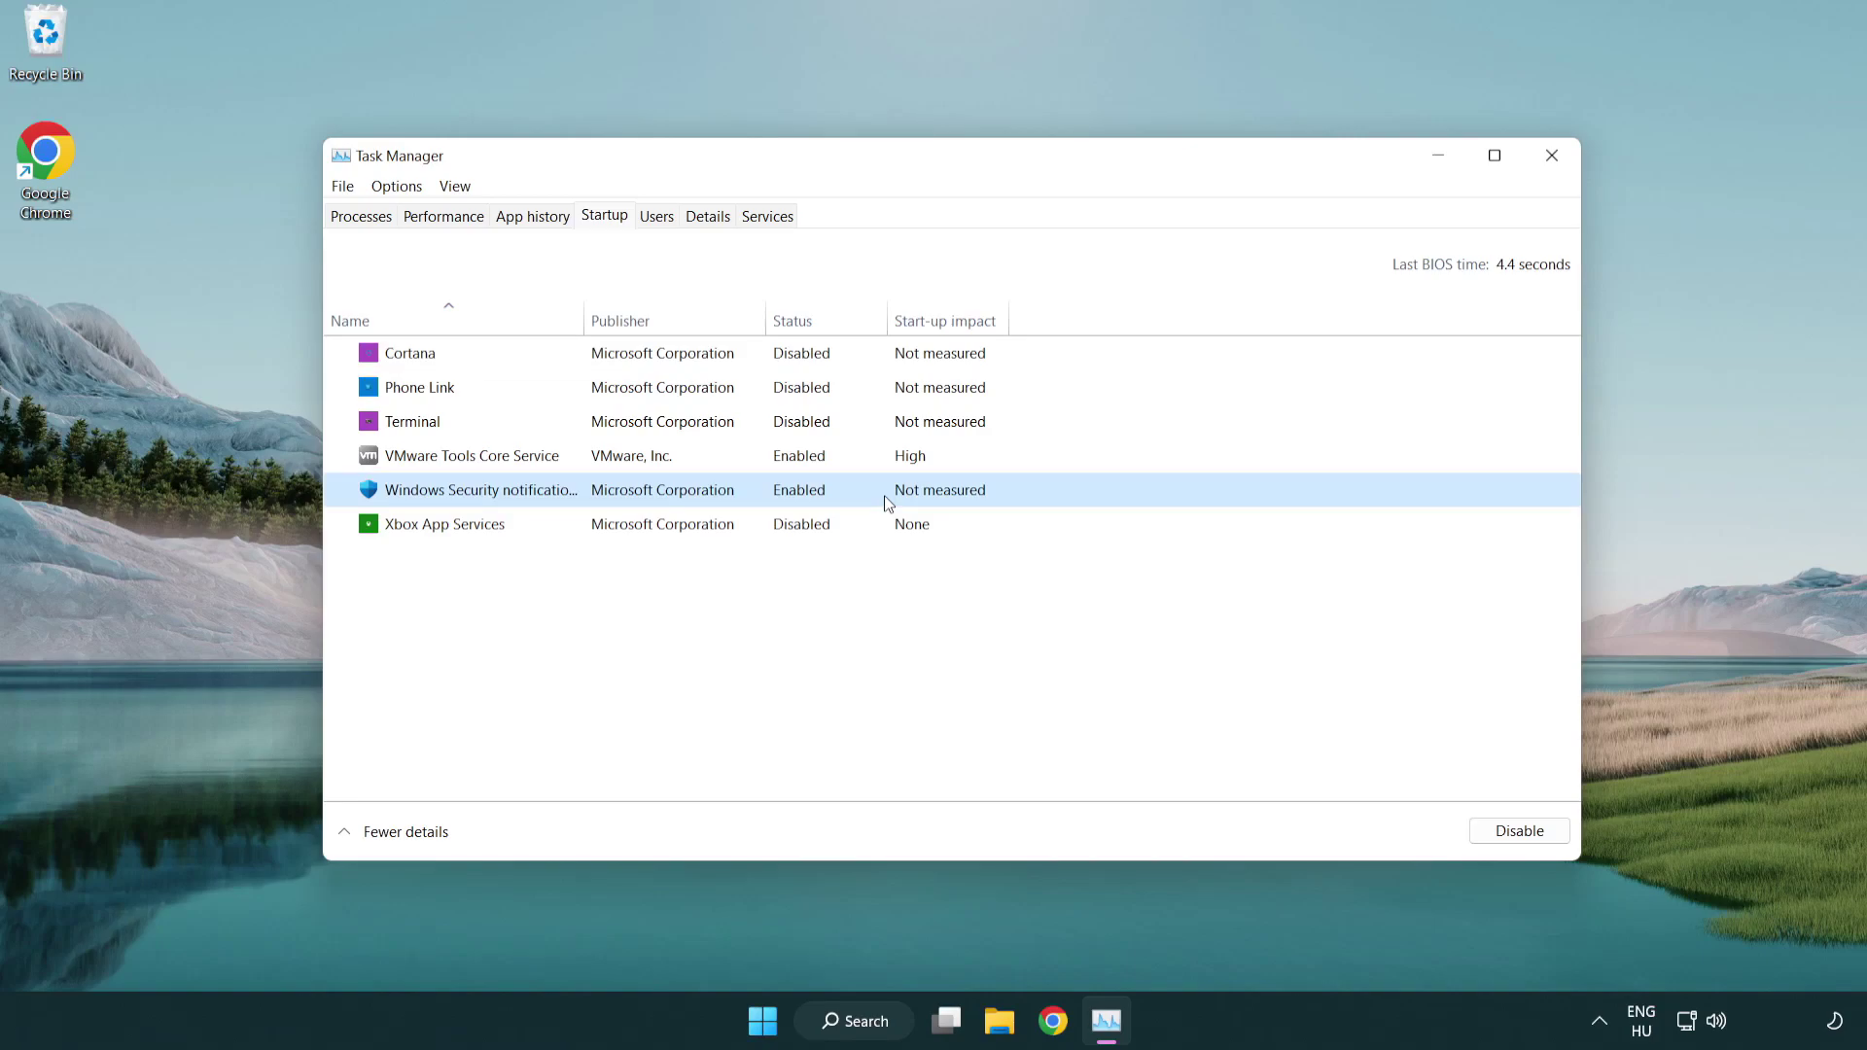
click(1508, 833)
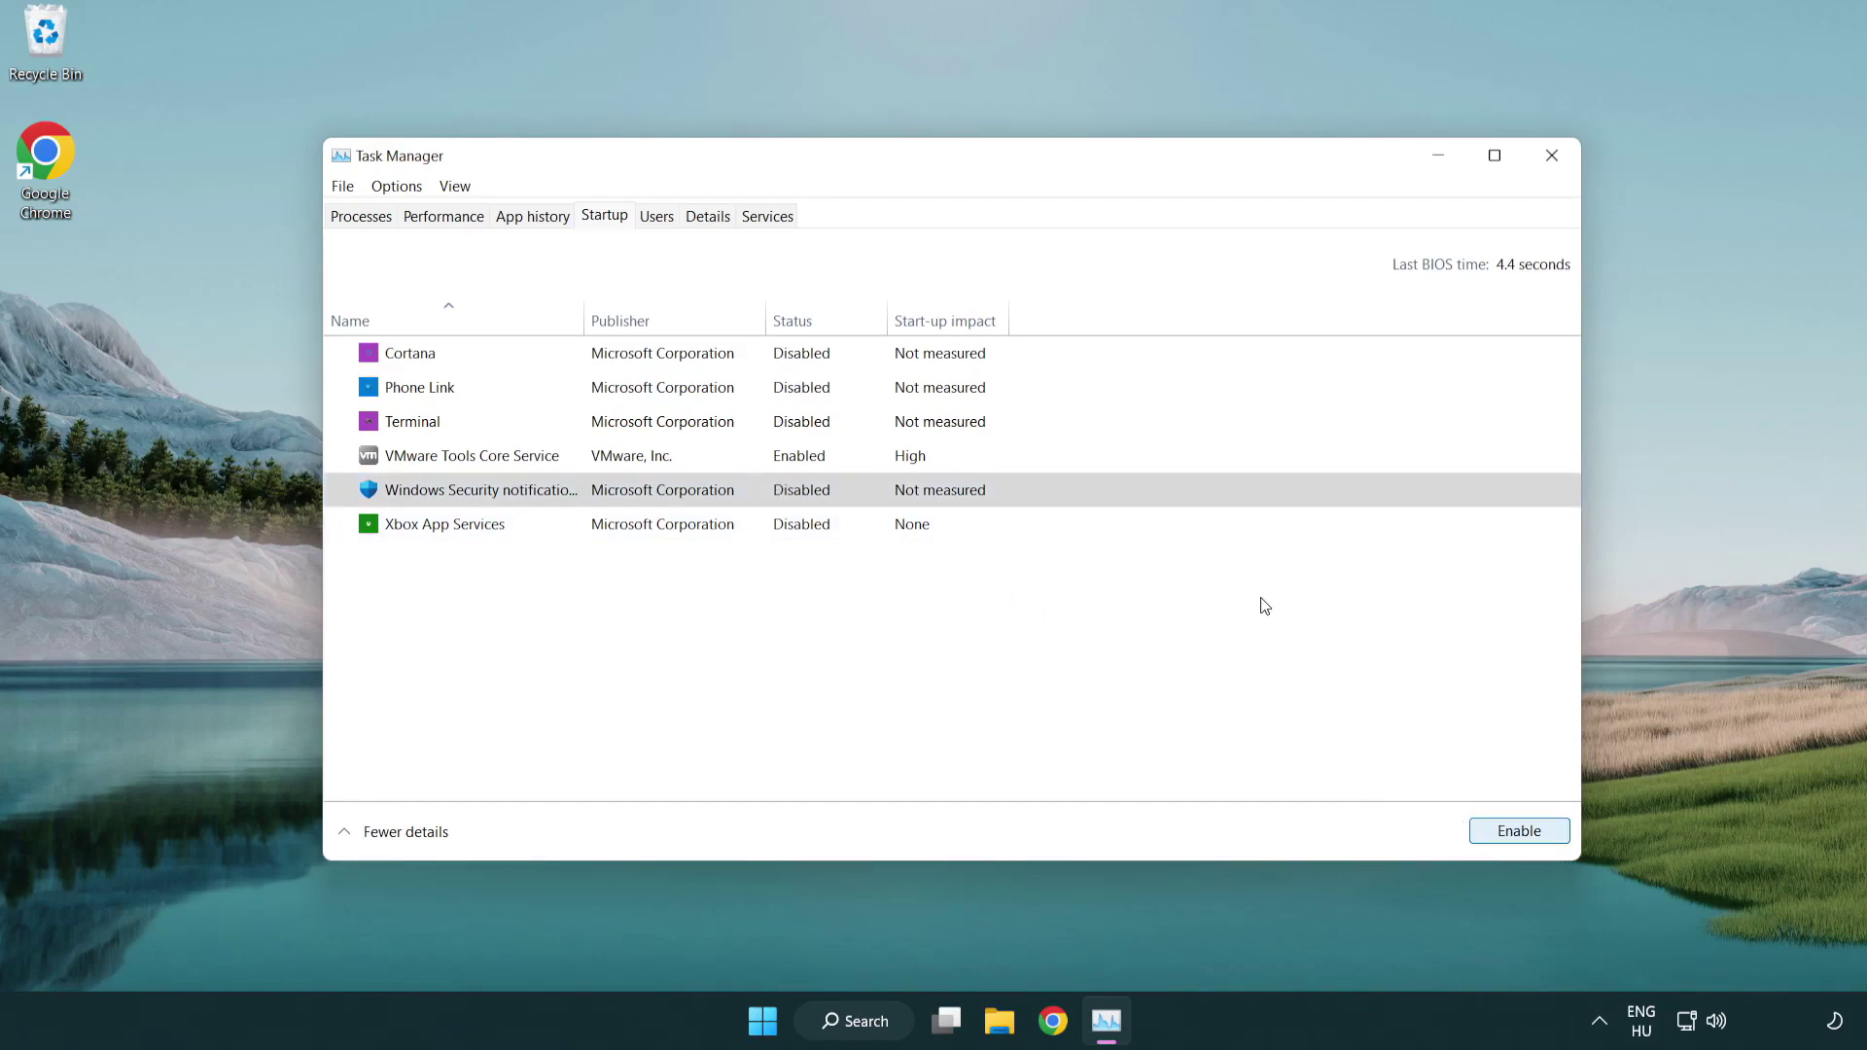
Close Task Manager, search for 'cmd' and bring up Command Prompt's extra options
click(1556, 165)
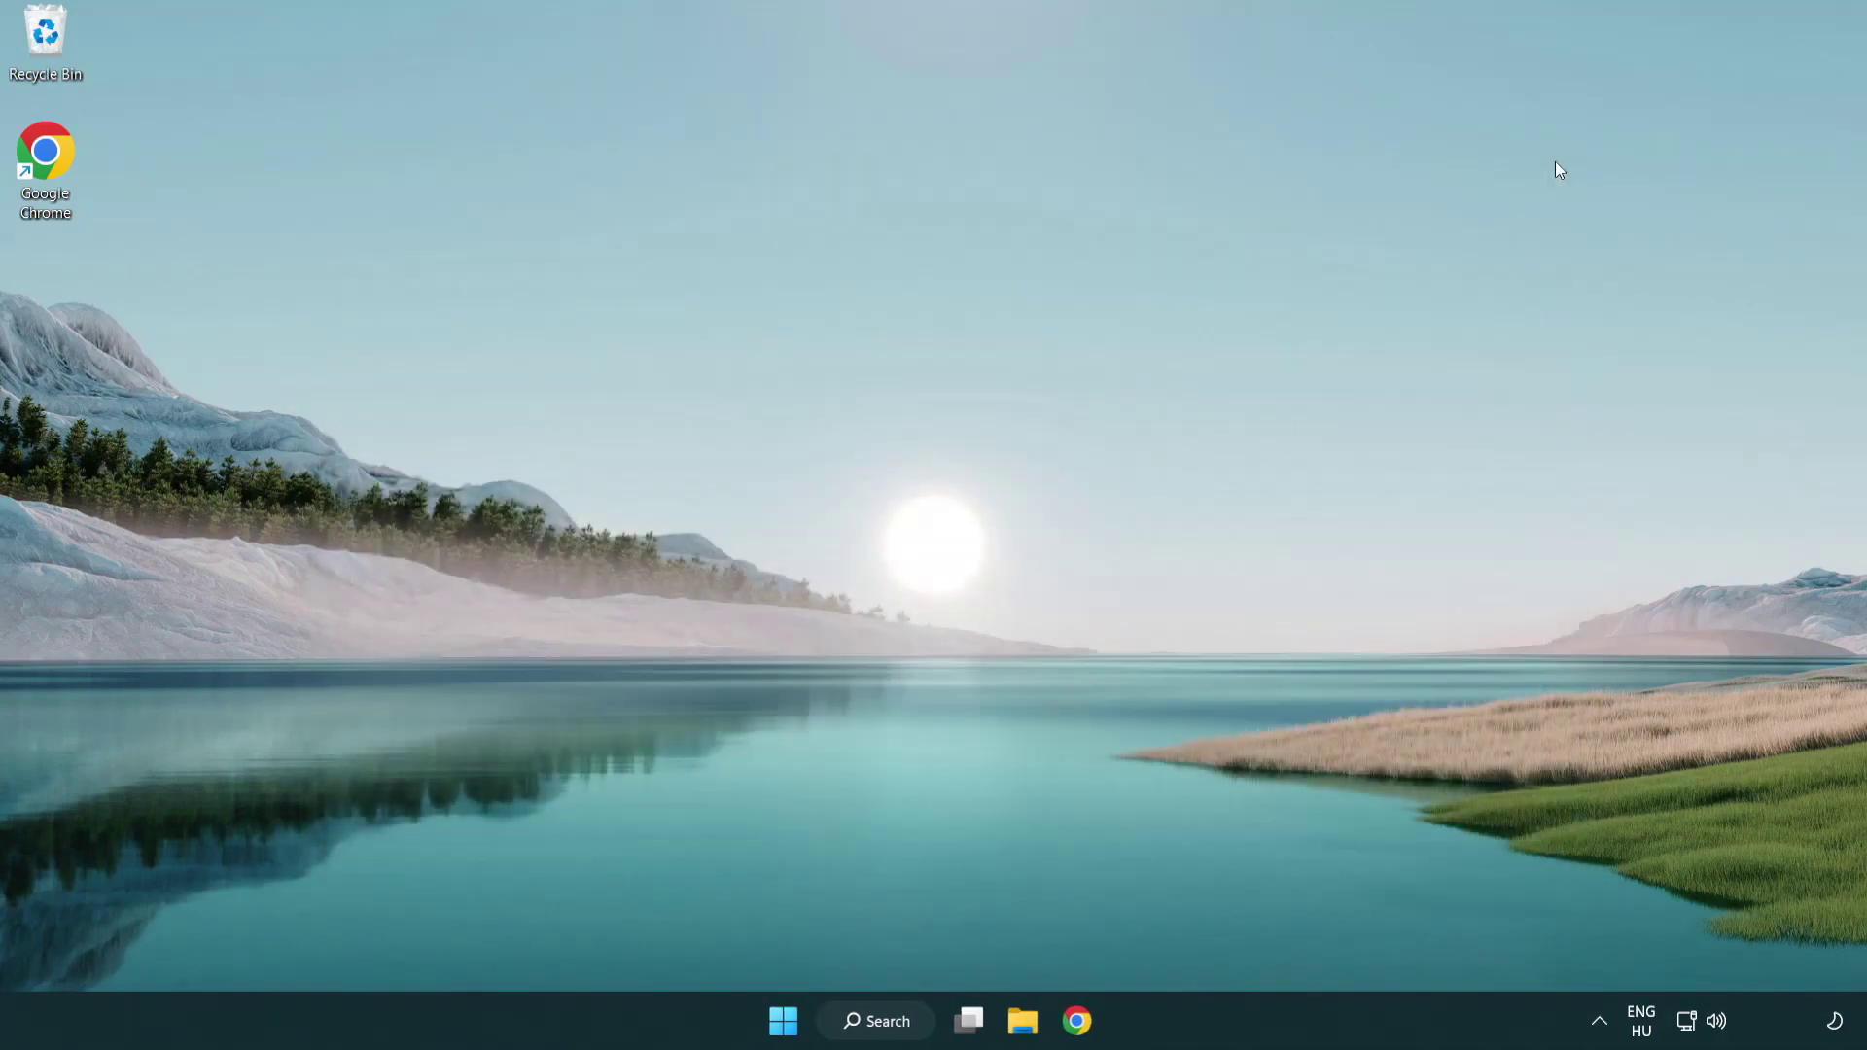
click(873, 1021)
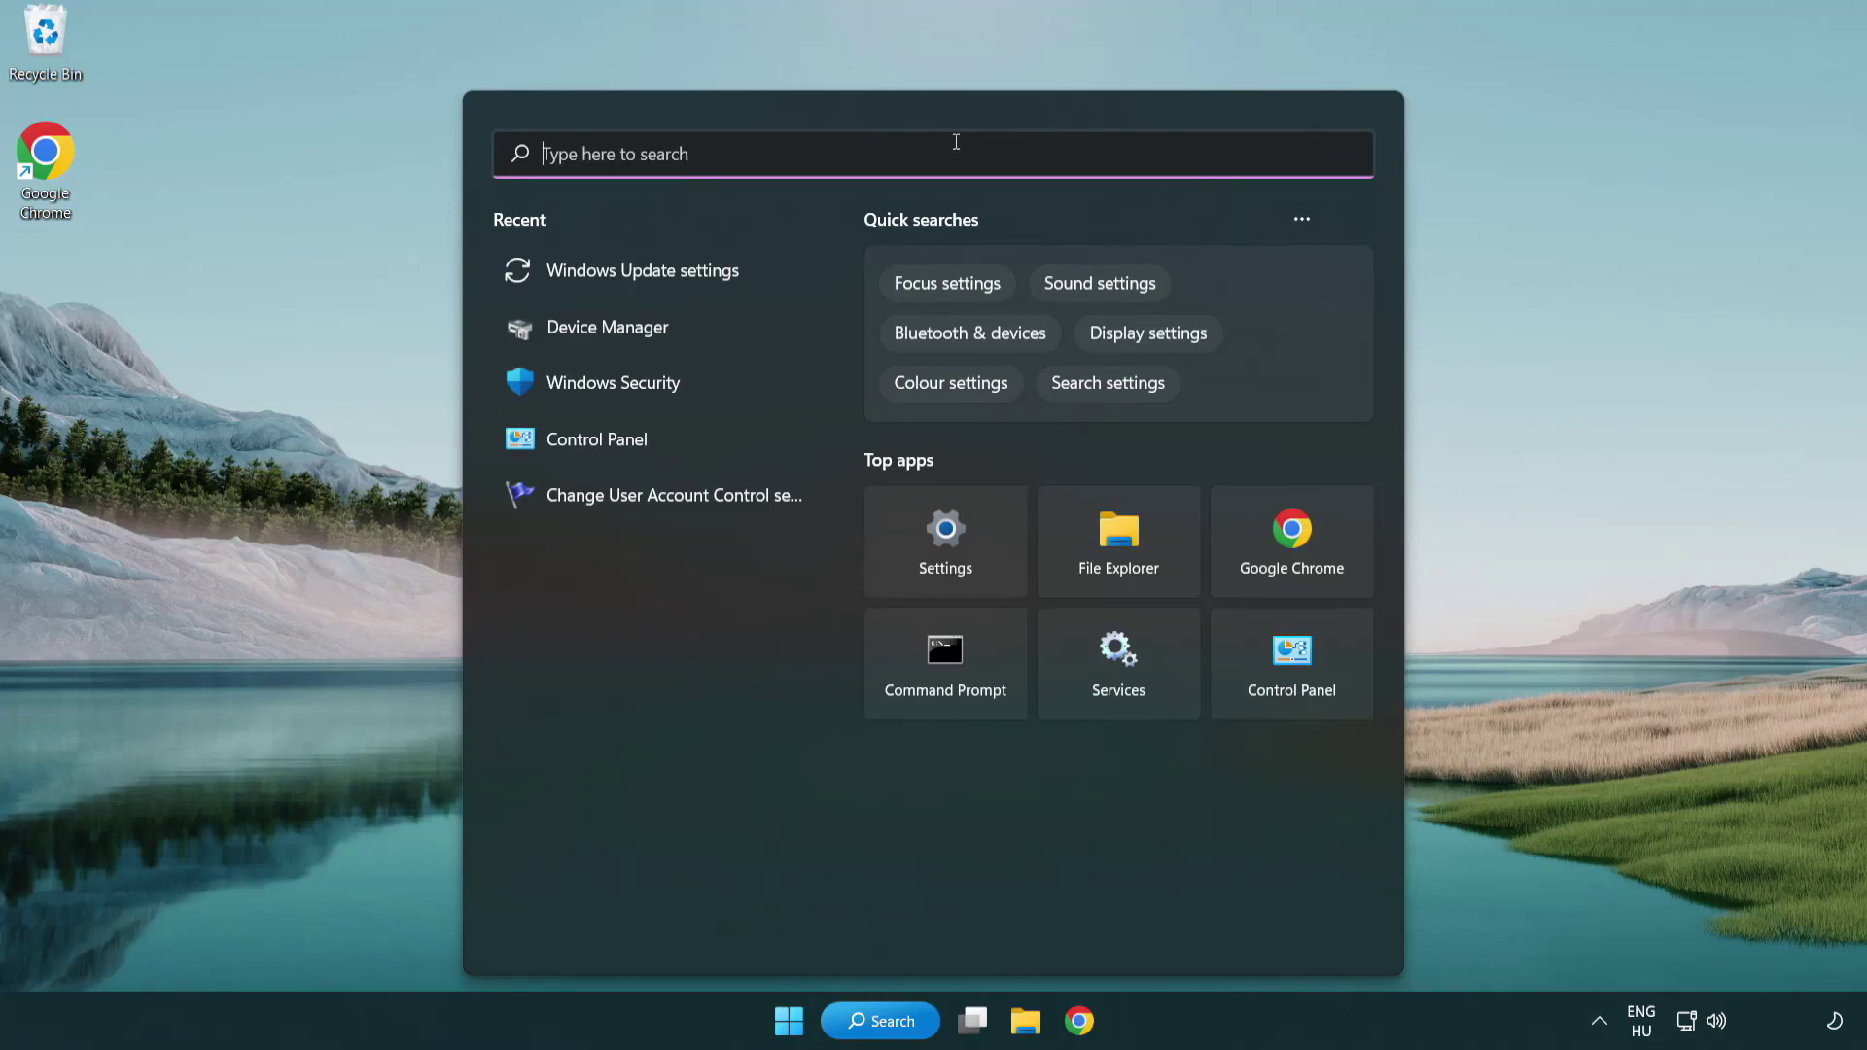
text(cmd)
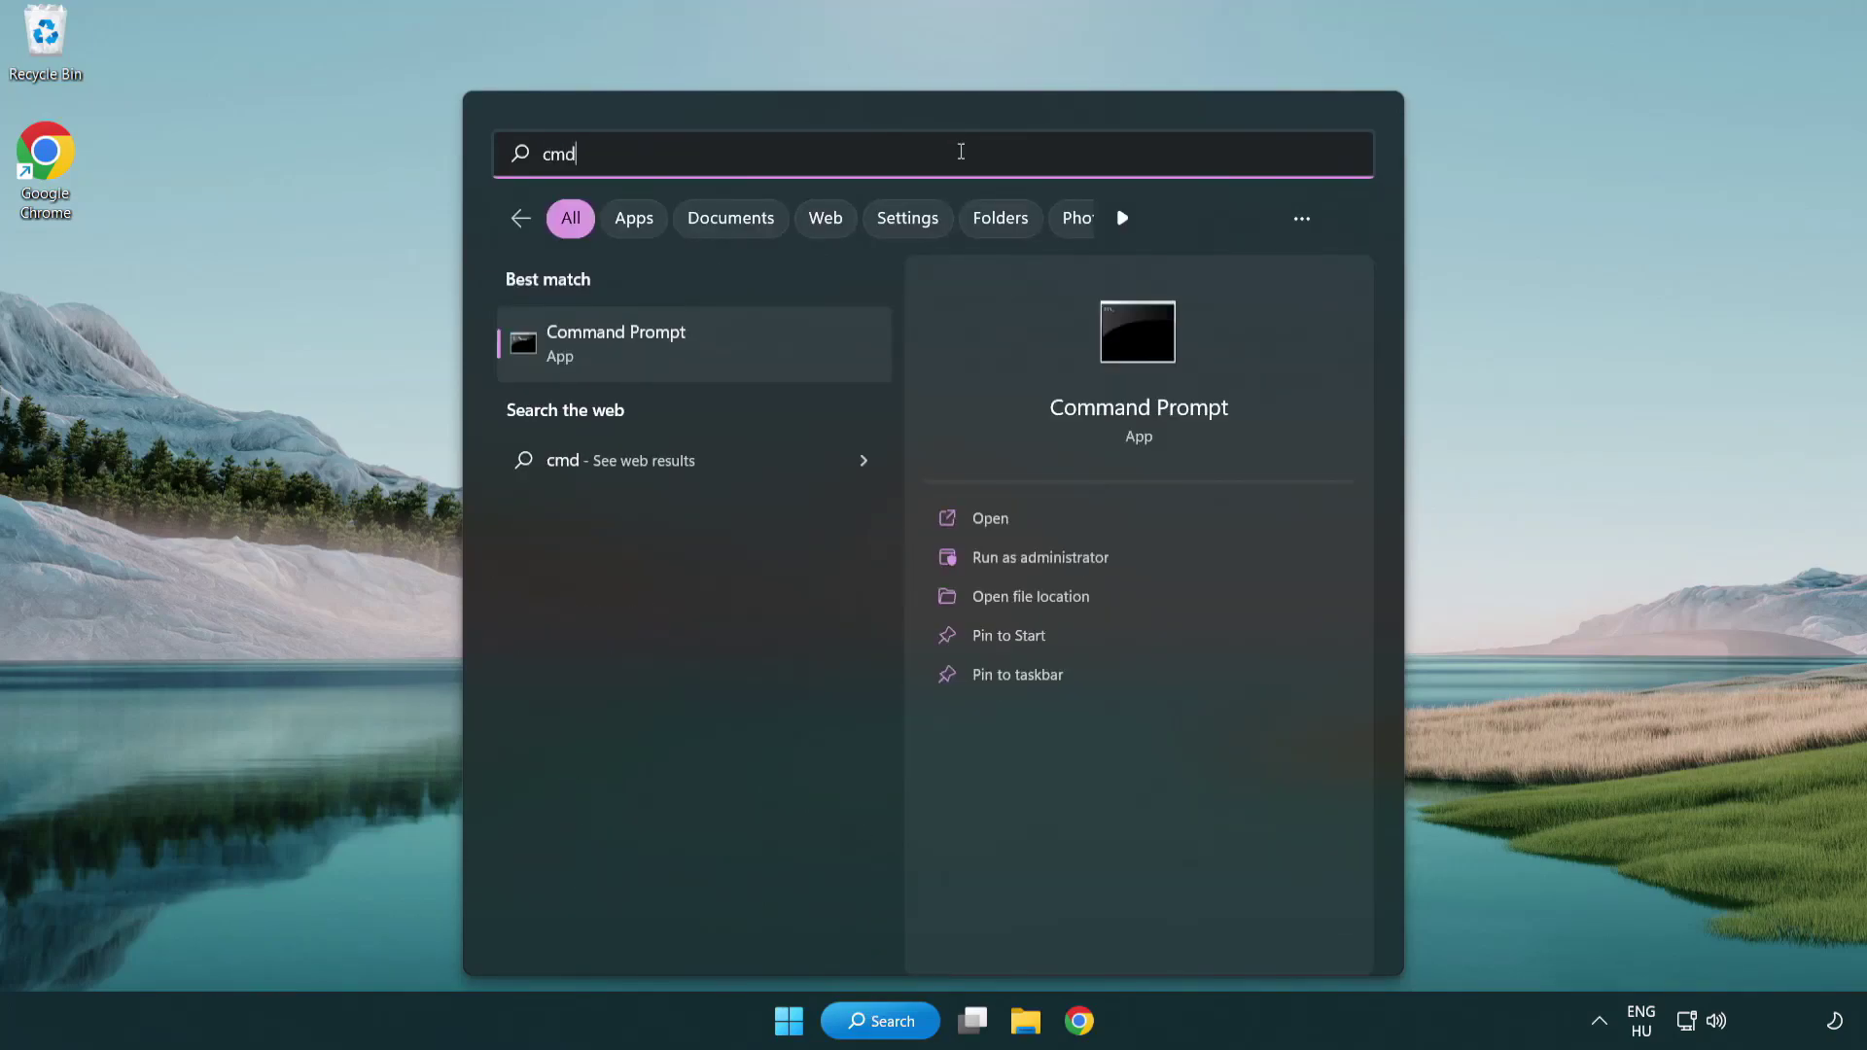
right_click(717, 356)
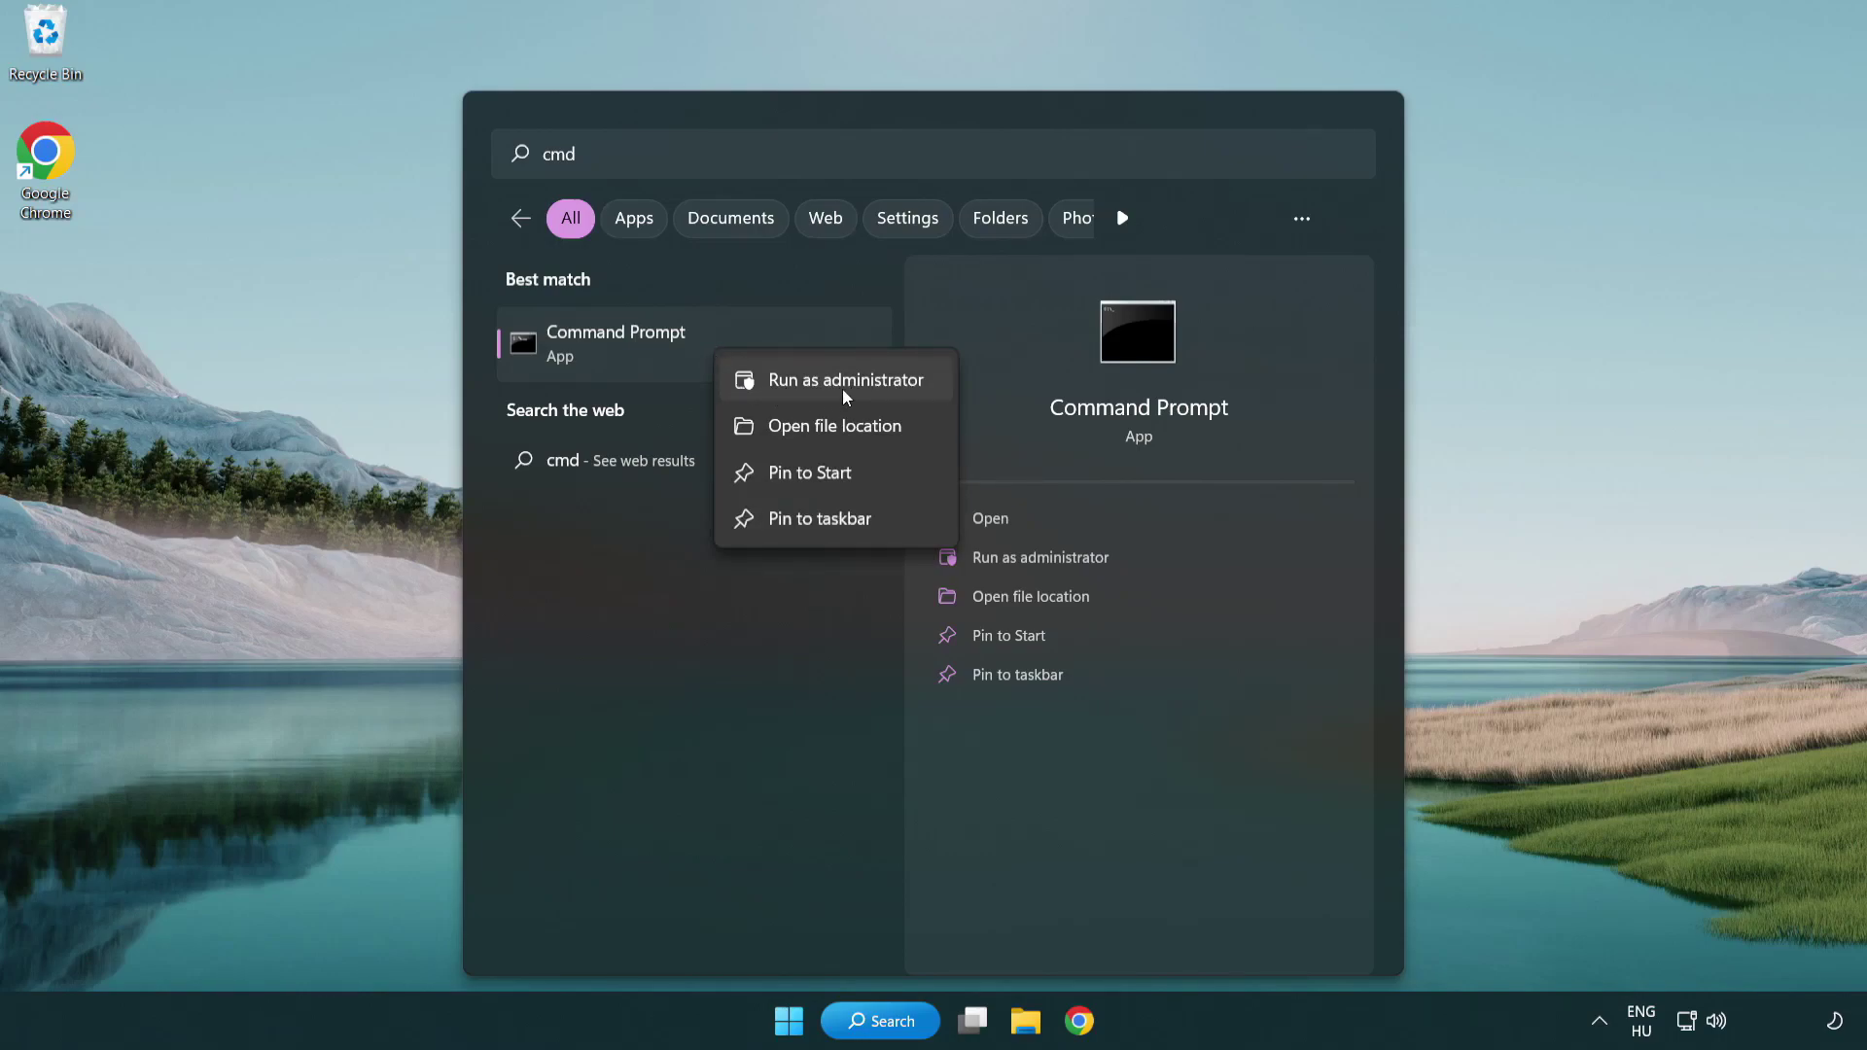
Run sfc /scannow in an administrator Command Prompt, which reports no integrity violations
click(842, 388)
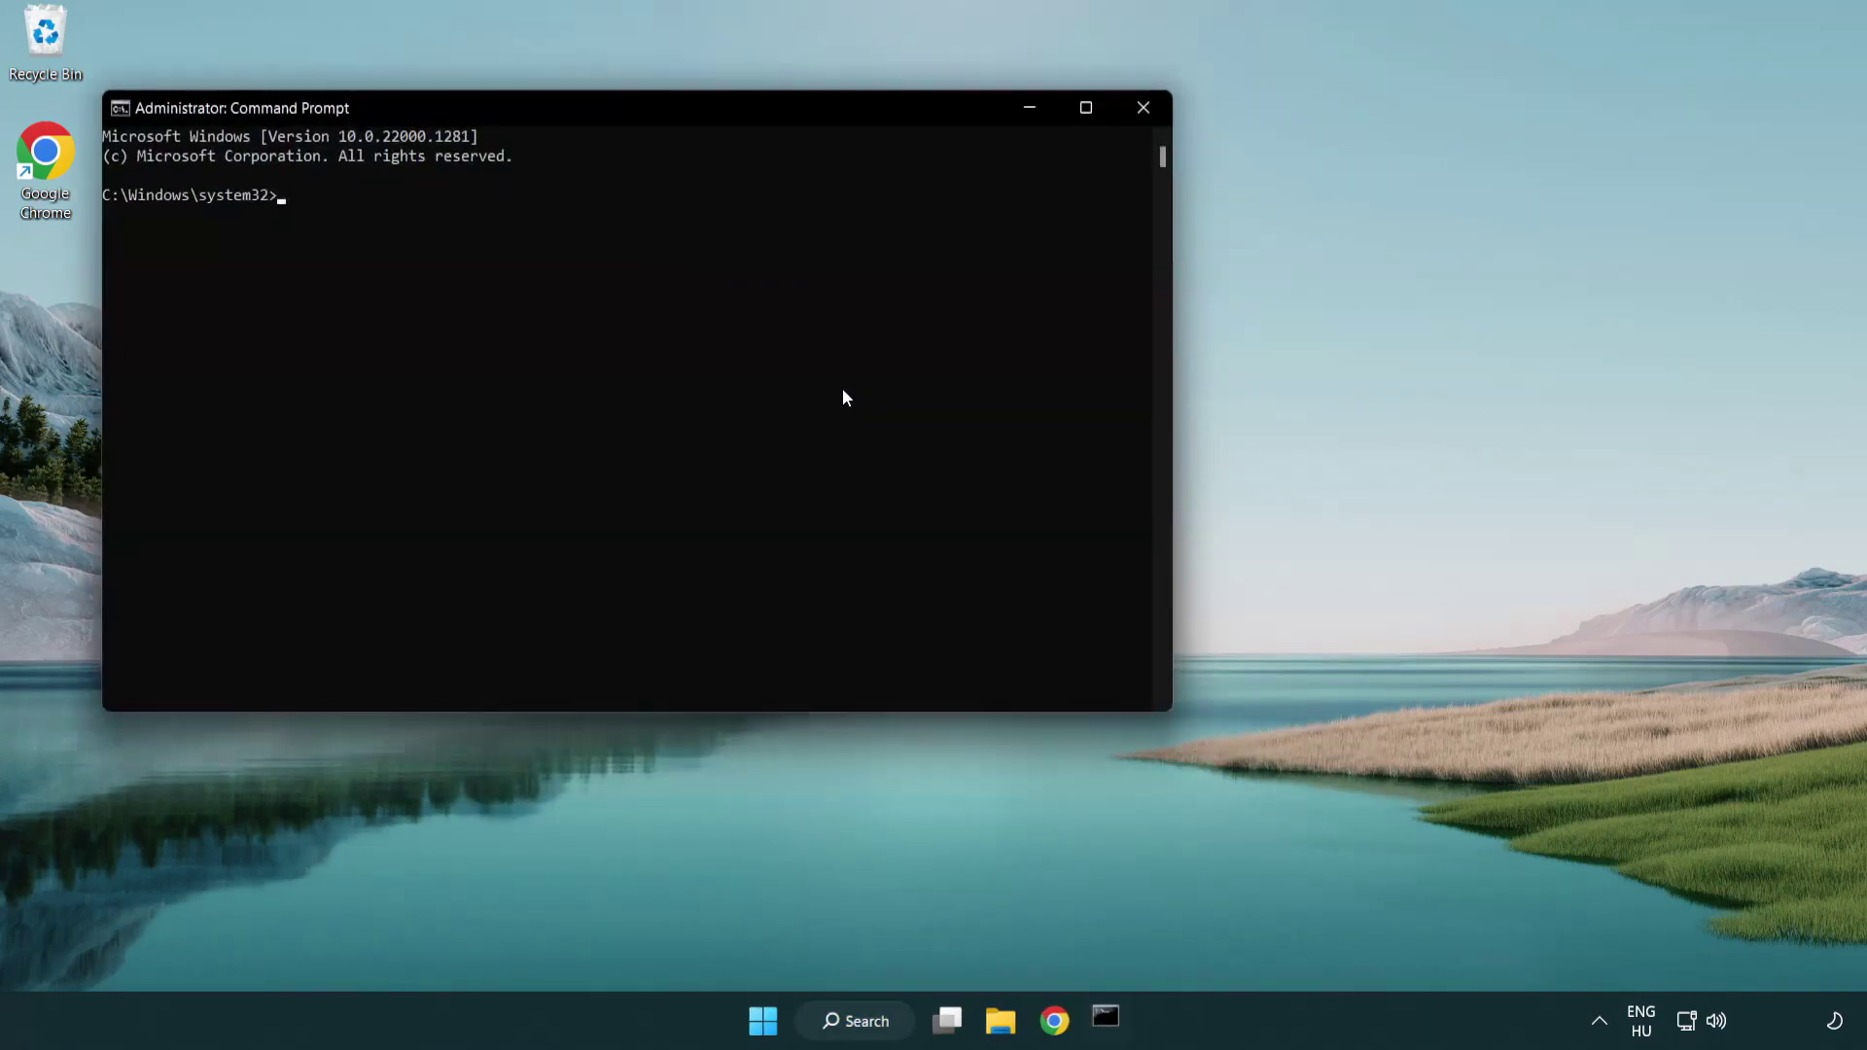
drag(665, 111, 940, 196)
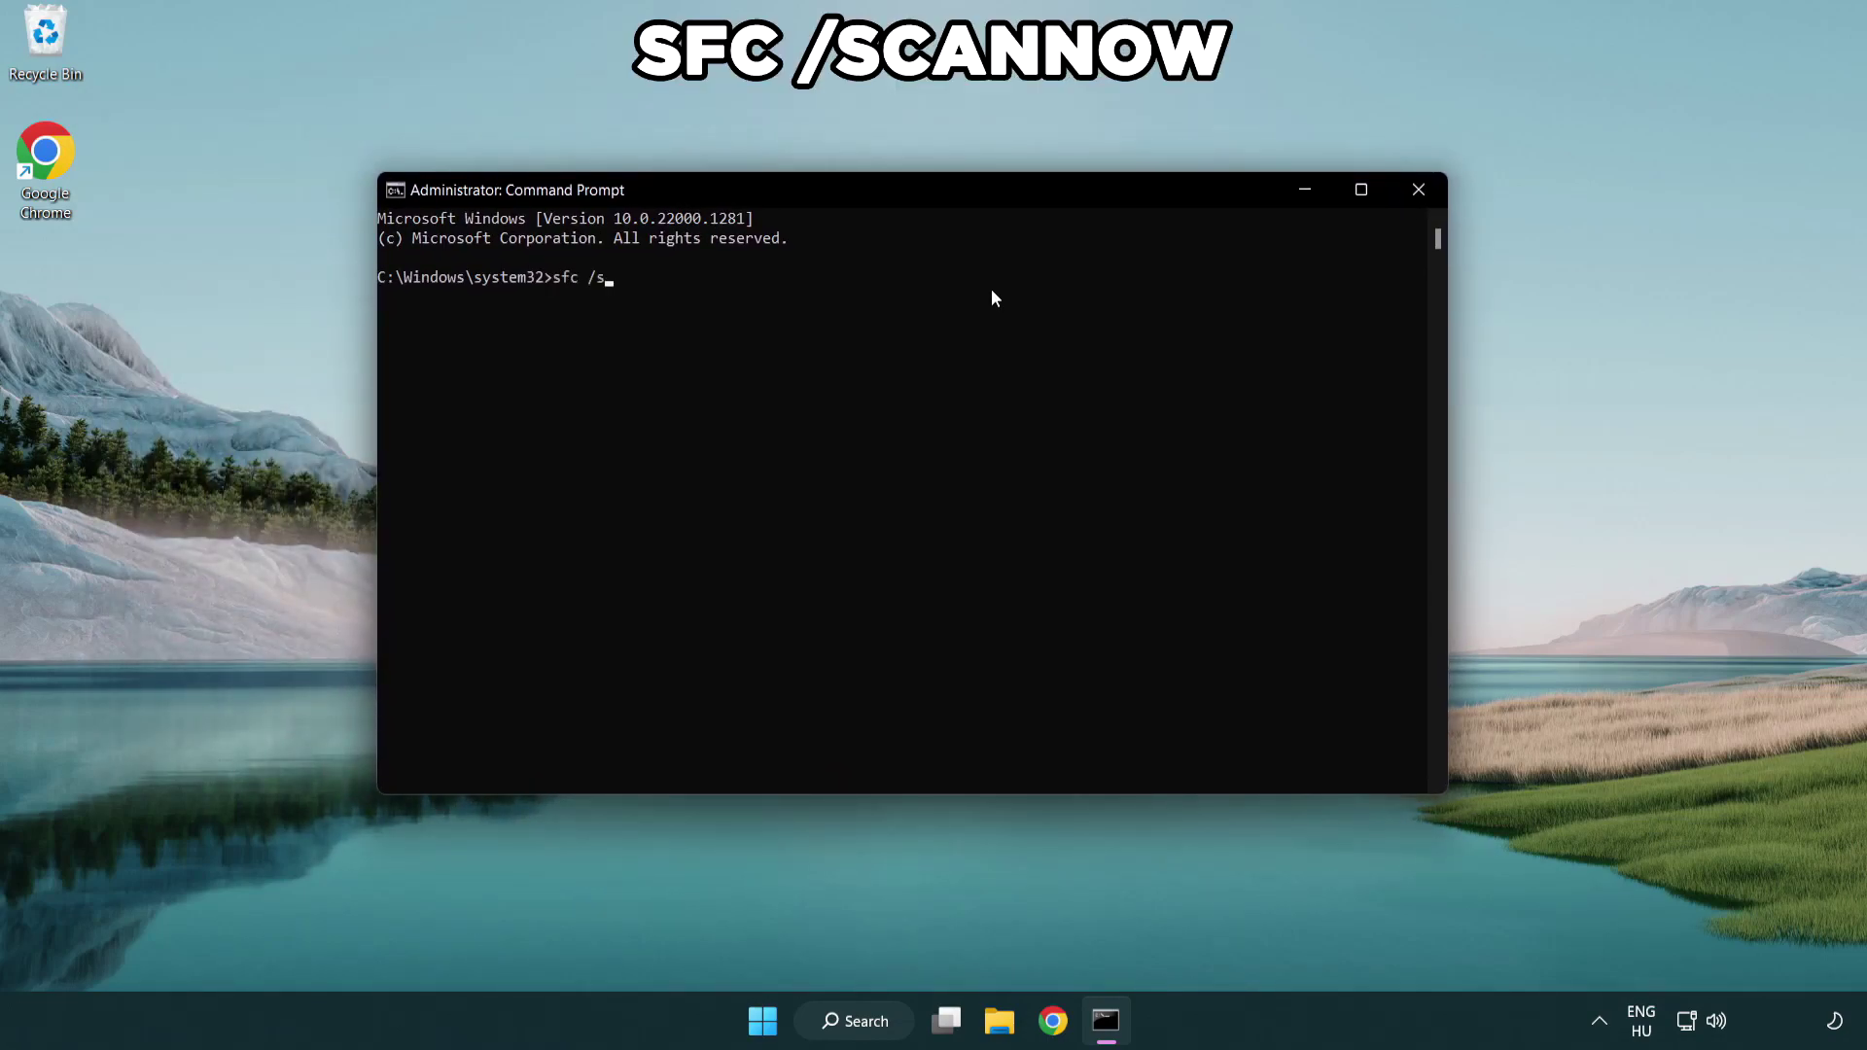
text(sfc /scannow)
key(Return)
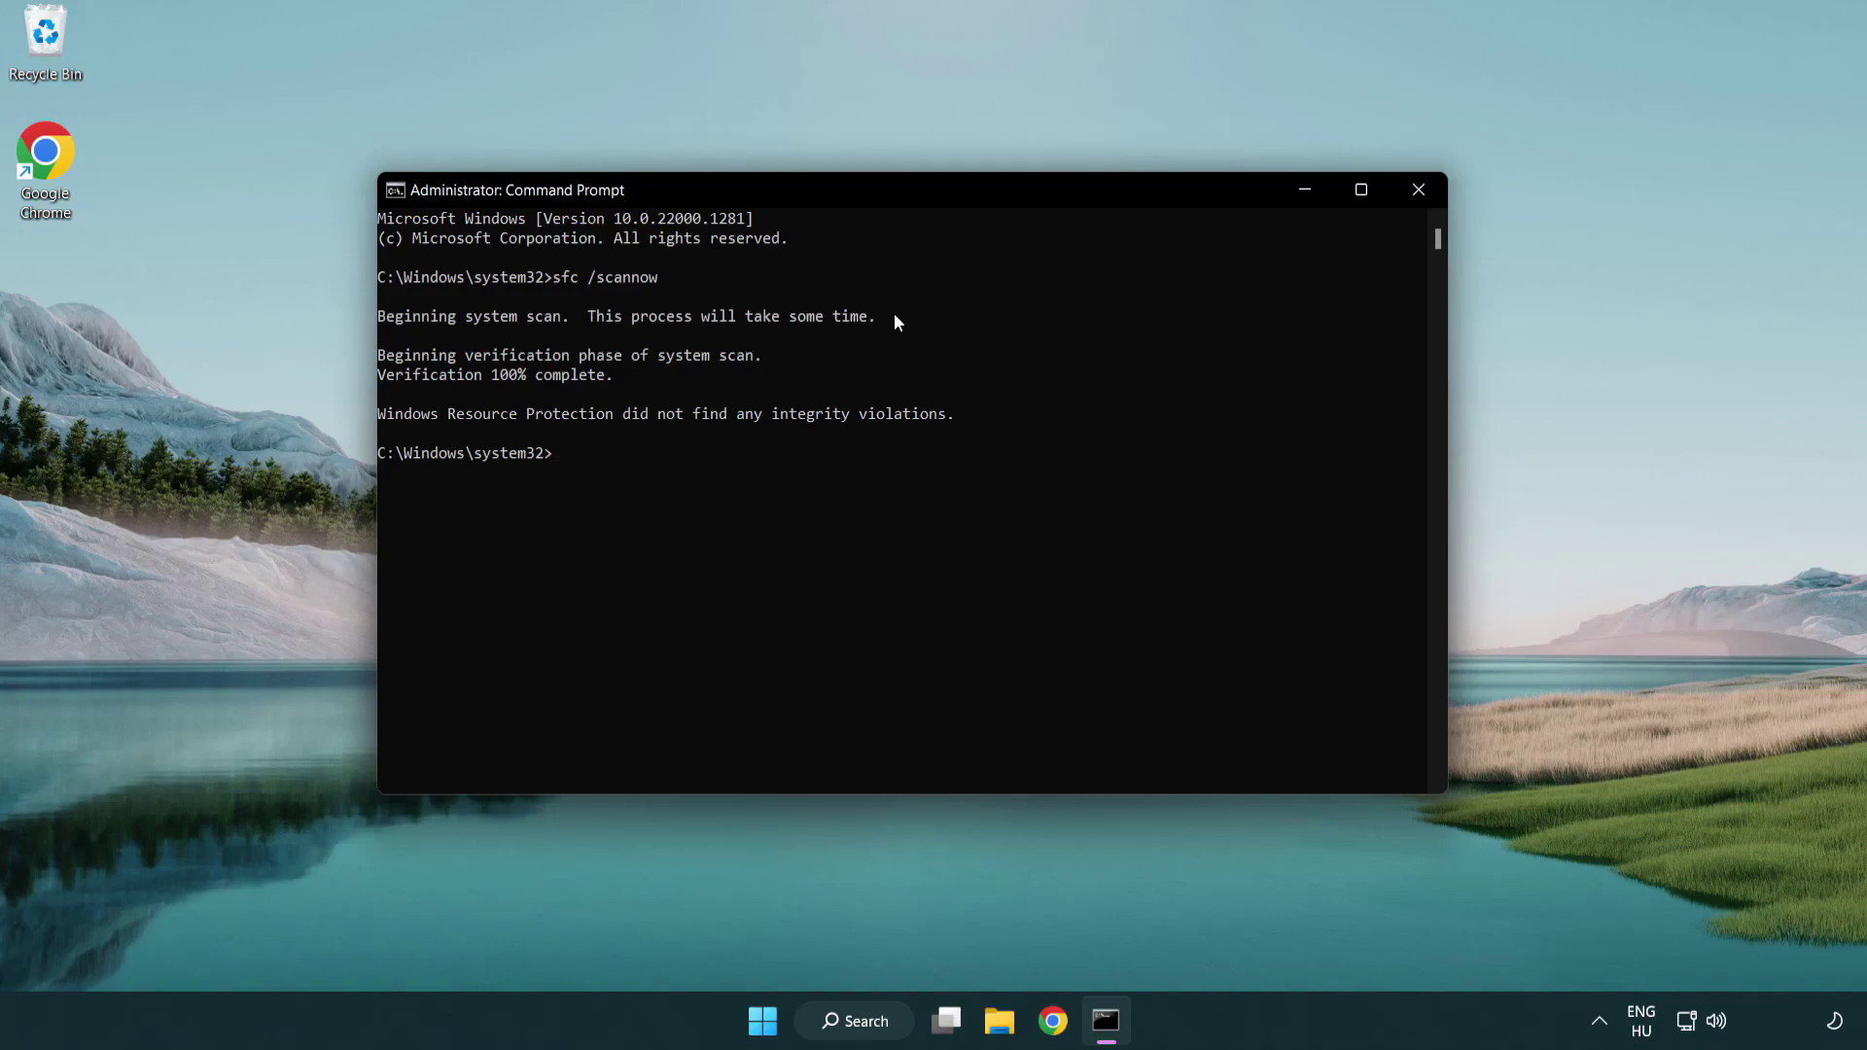
Close Command Prompt and bring up the Start menu's power options
click(1418, 190)
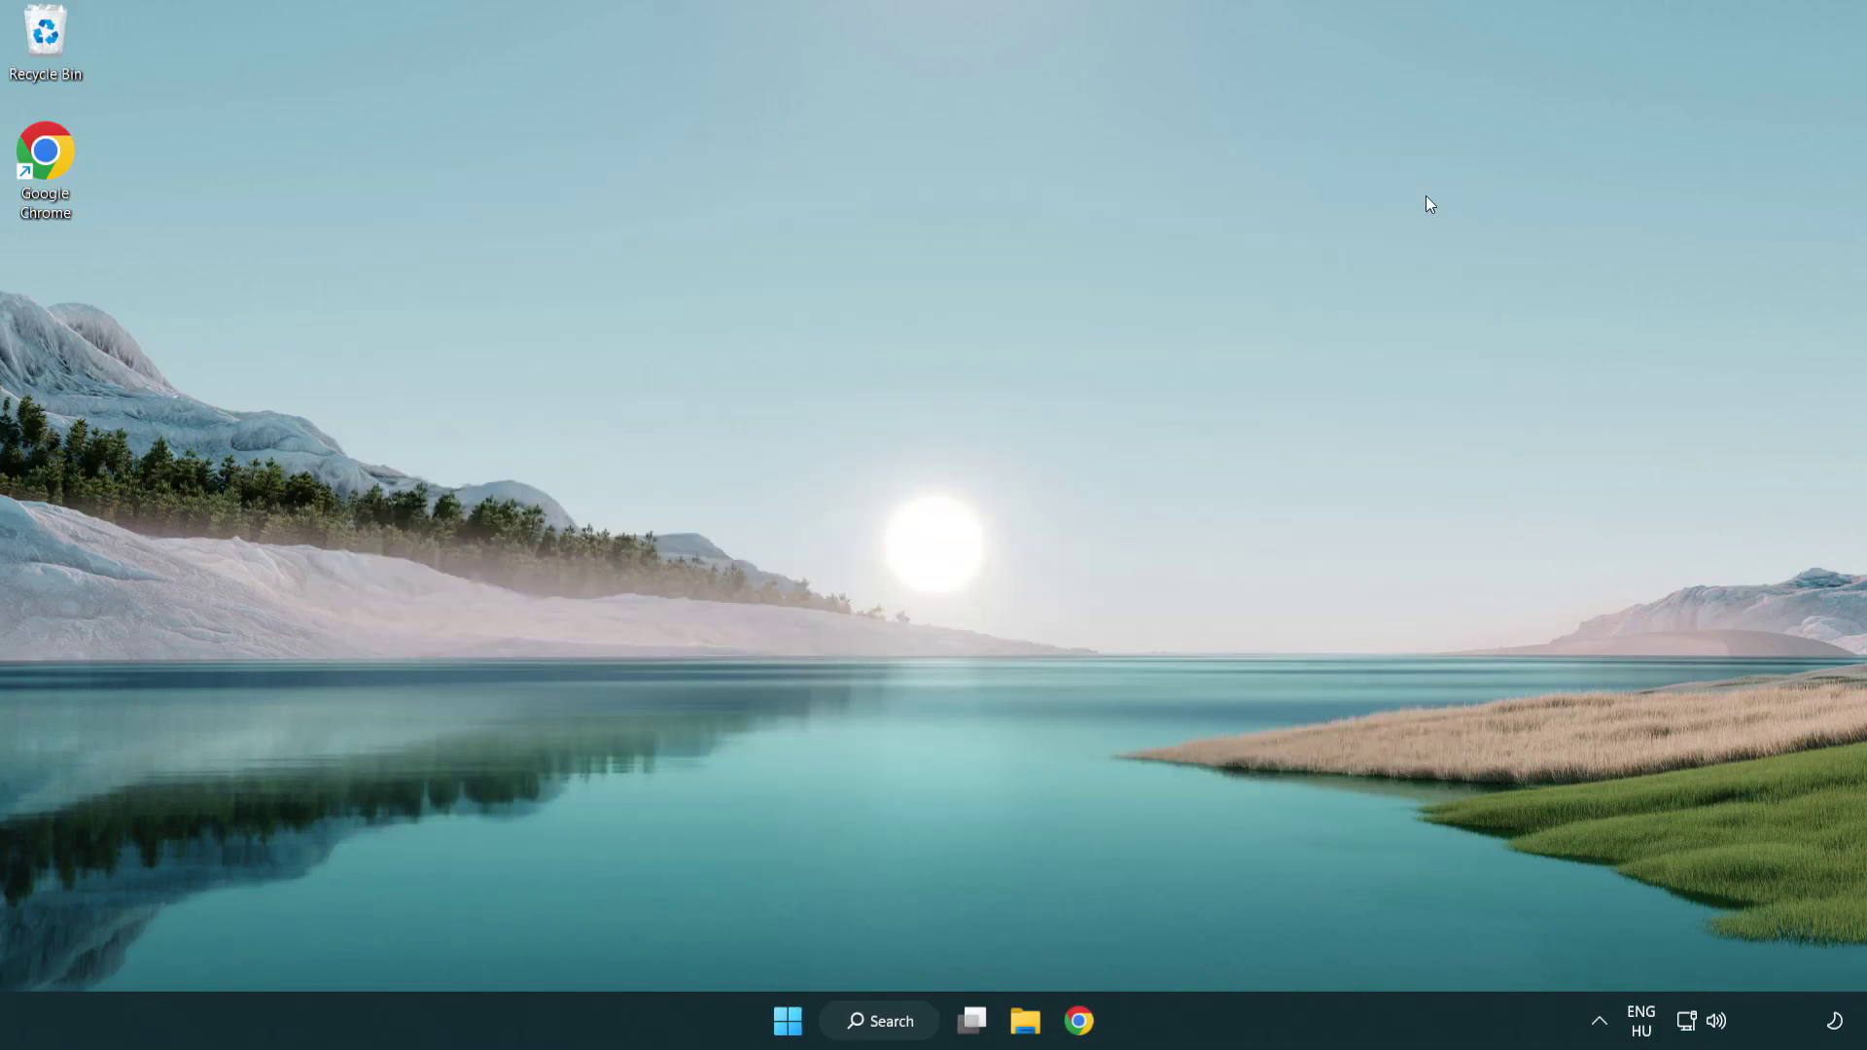
key(super)
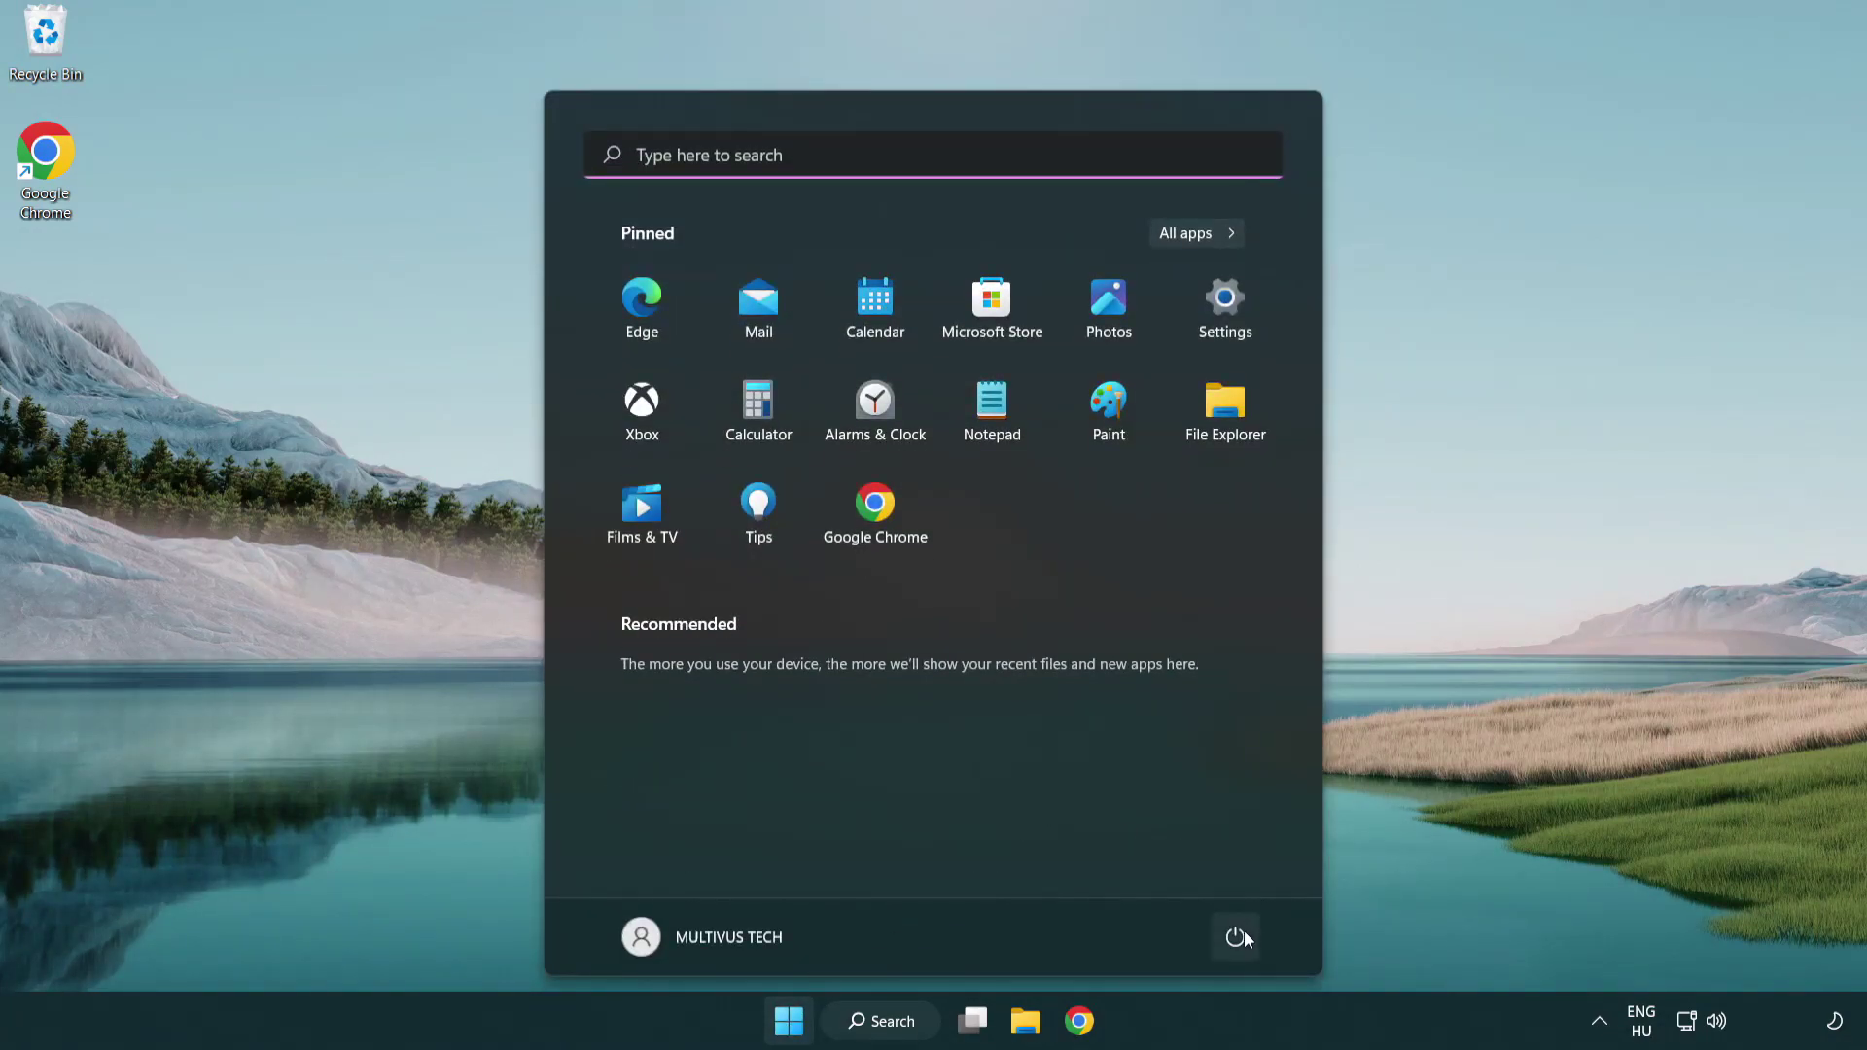
click(1243, 934)
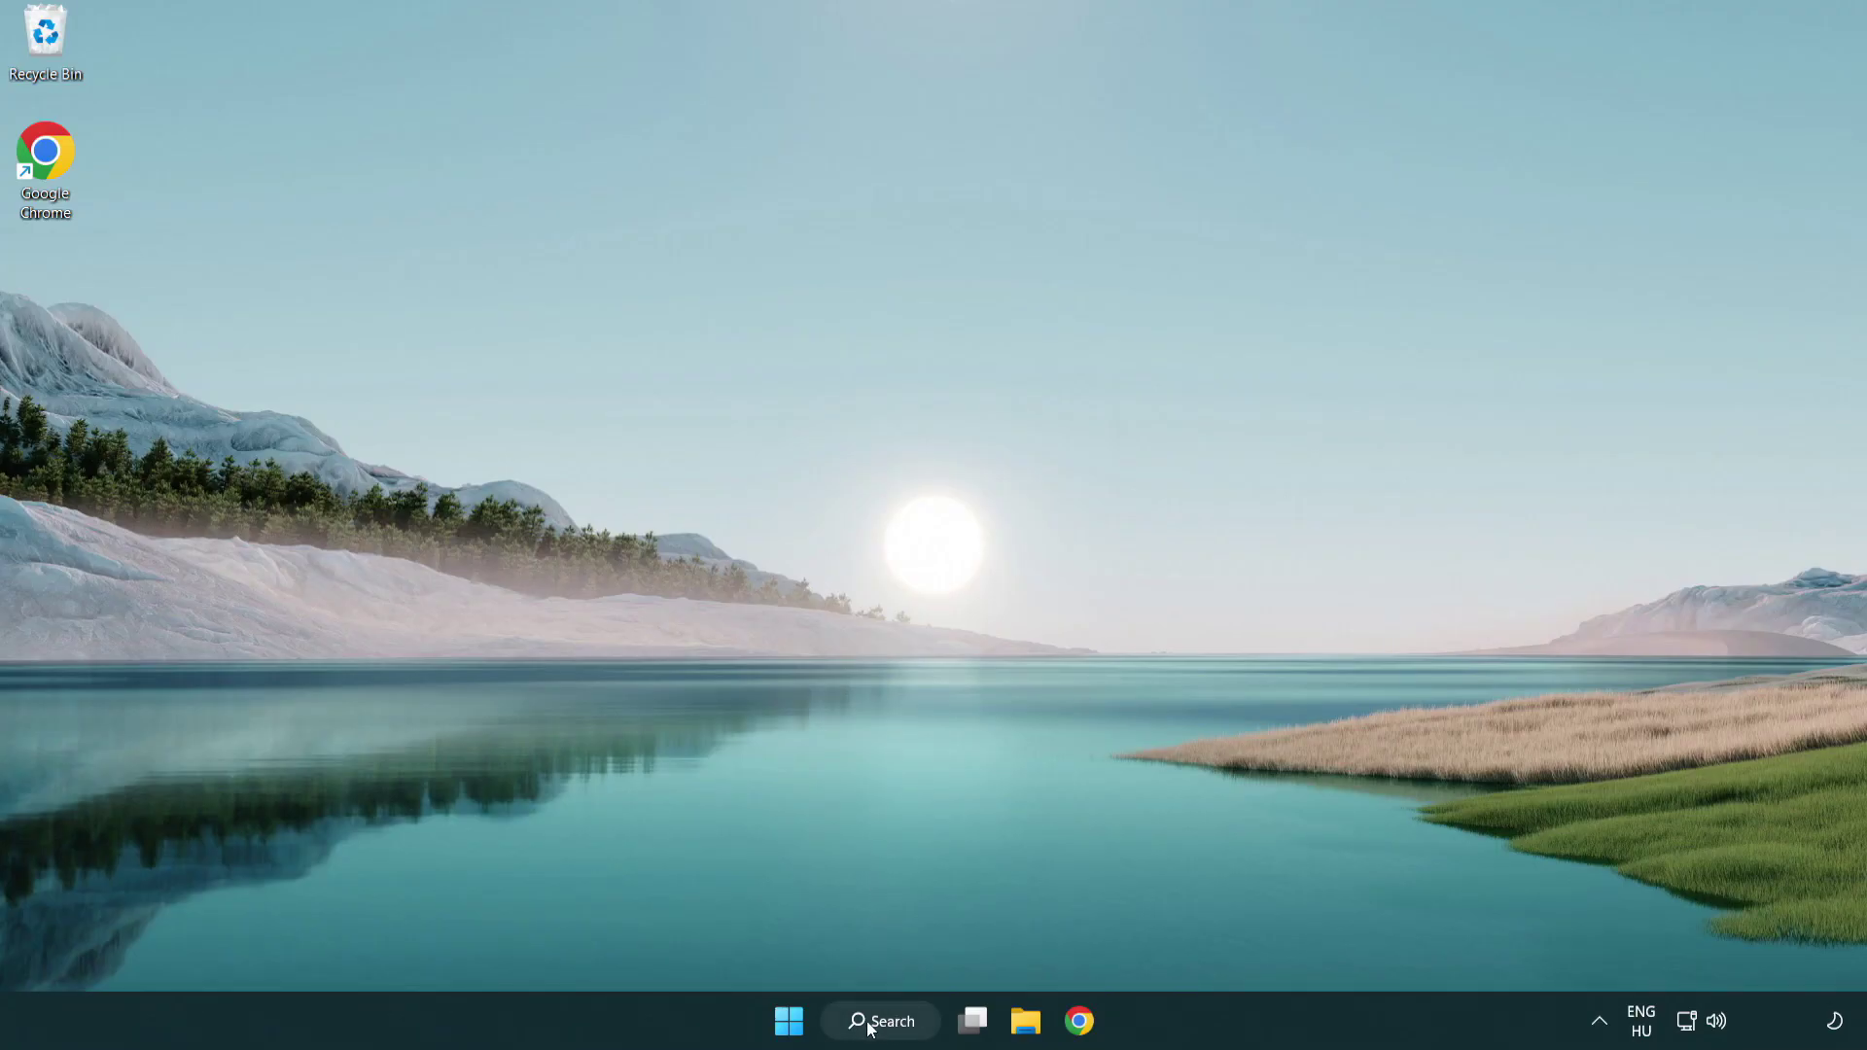
Search Windows for 'security' to bring up the Windows Security app
click(887, 1019)
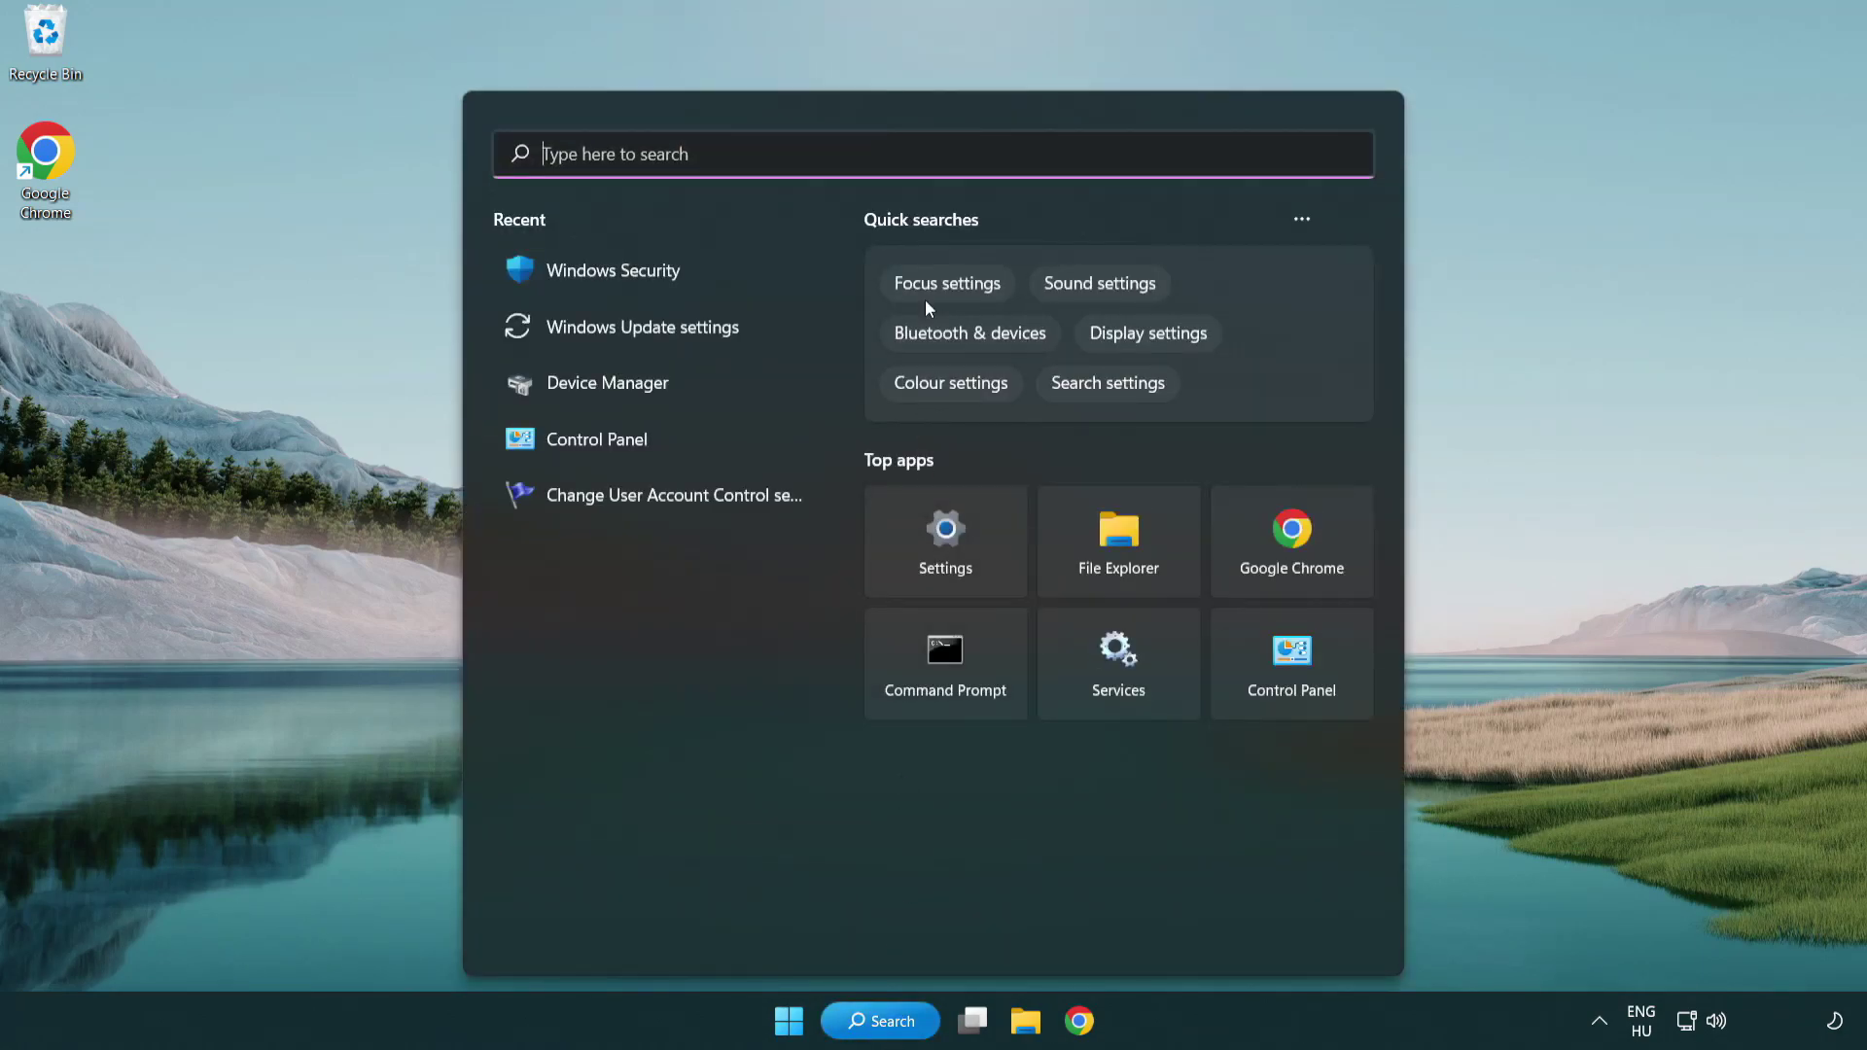
text(sec)
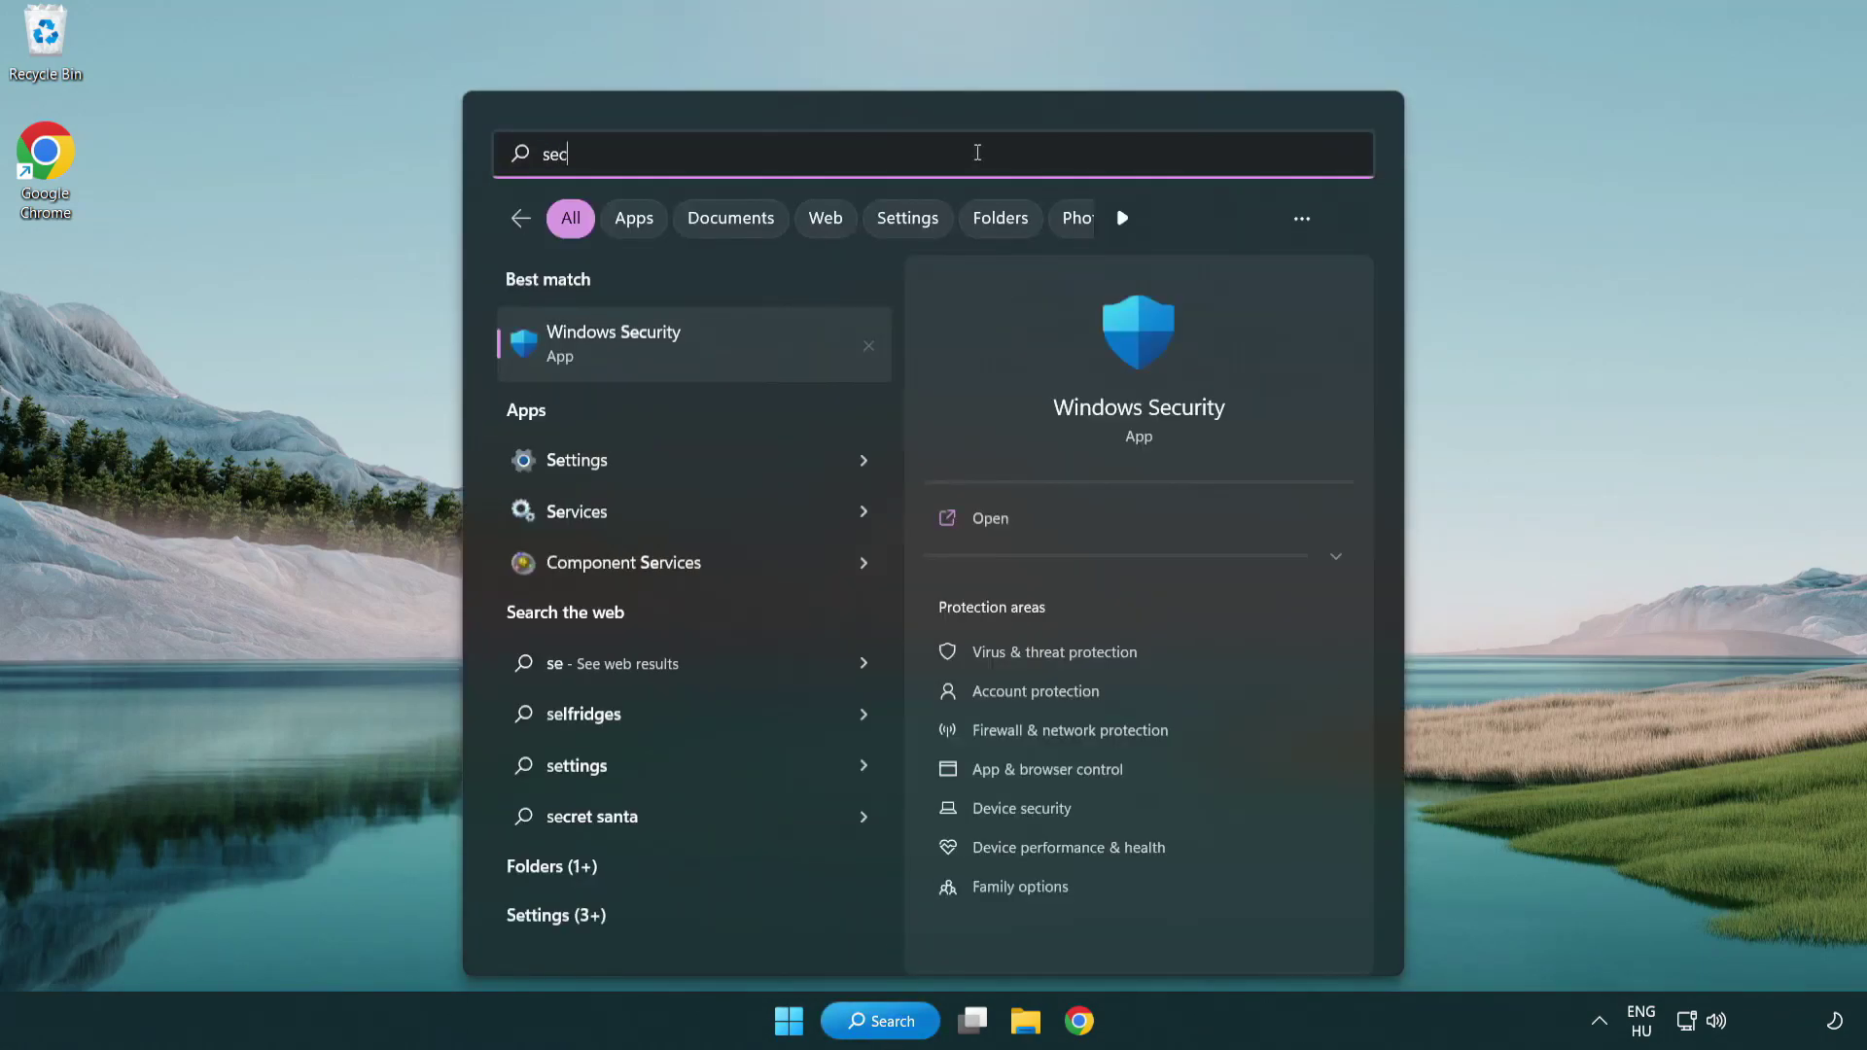
text(uri)
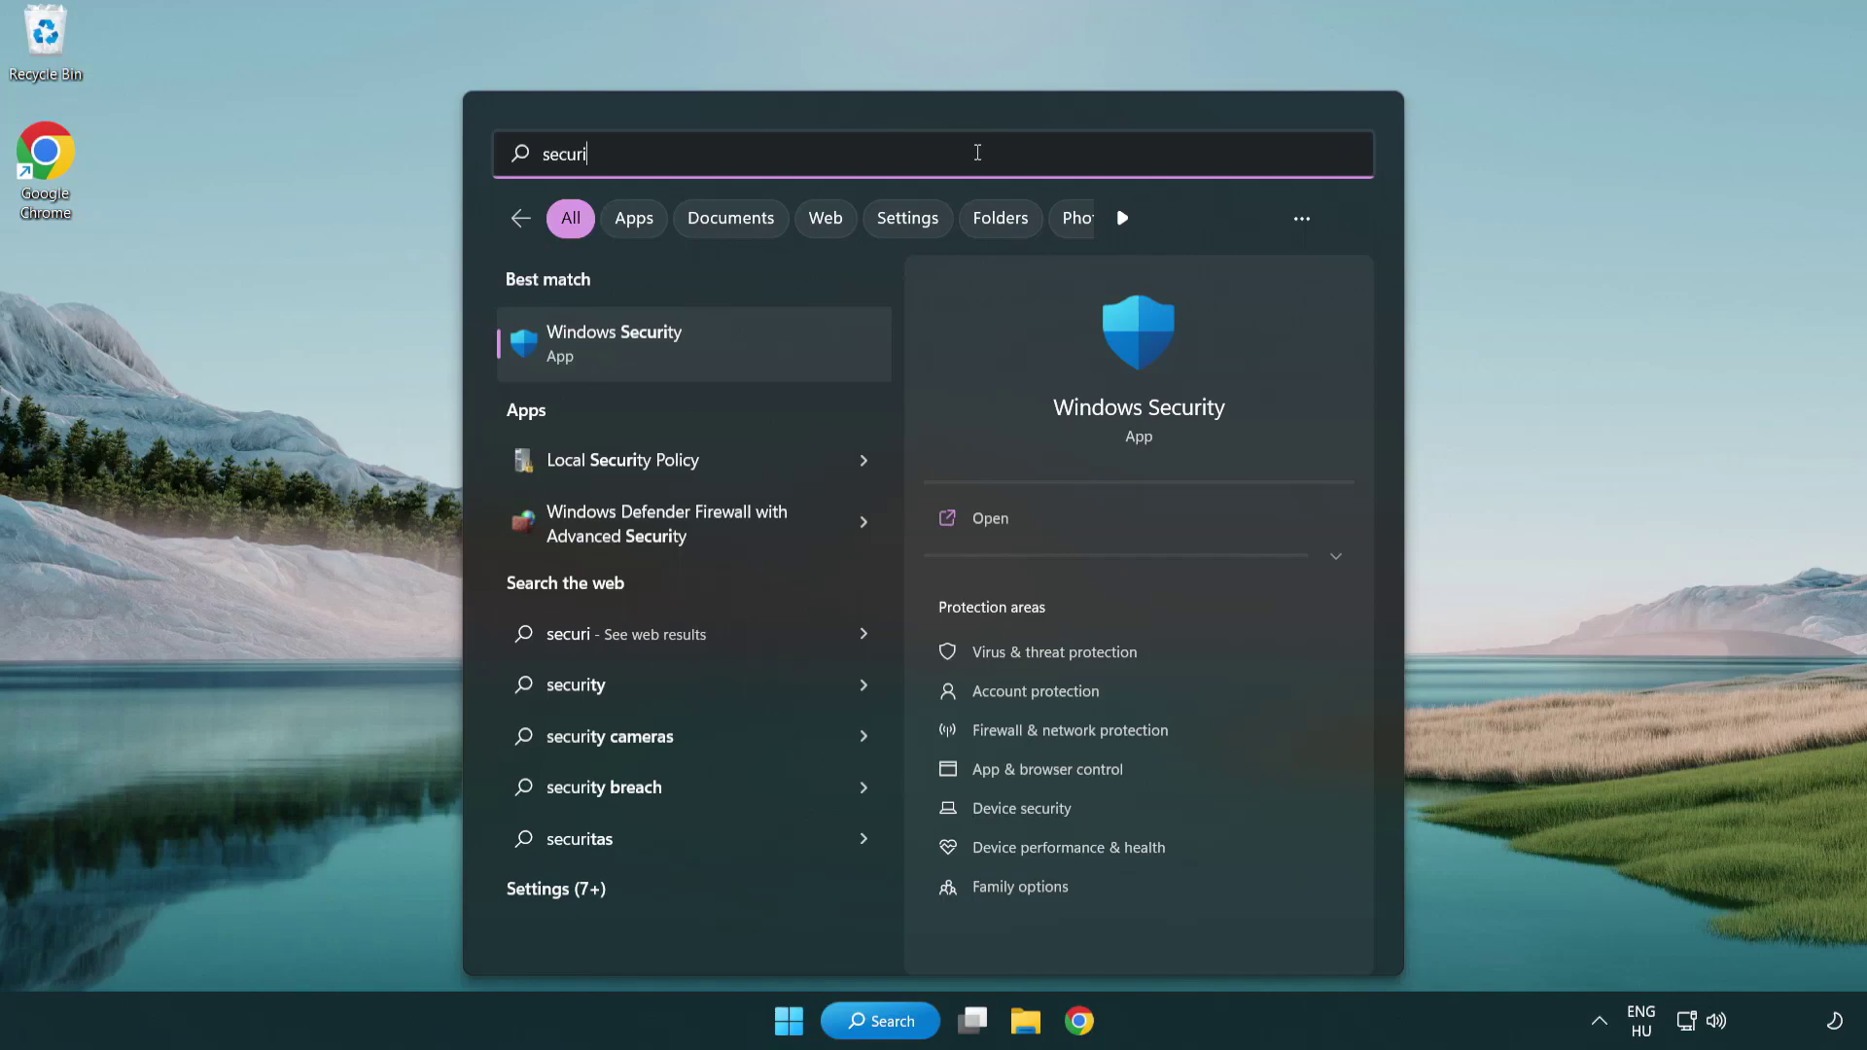
text(ty)
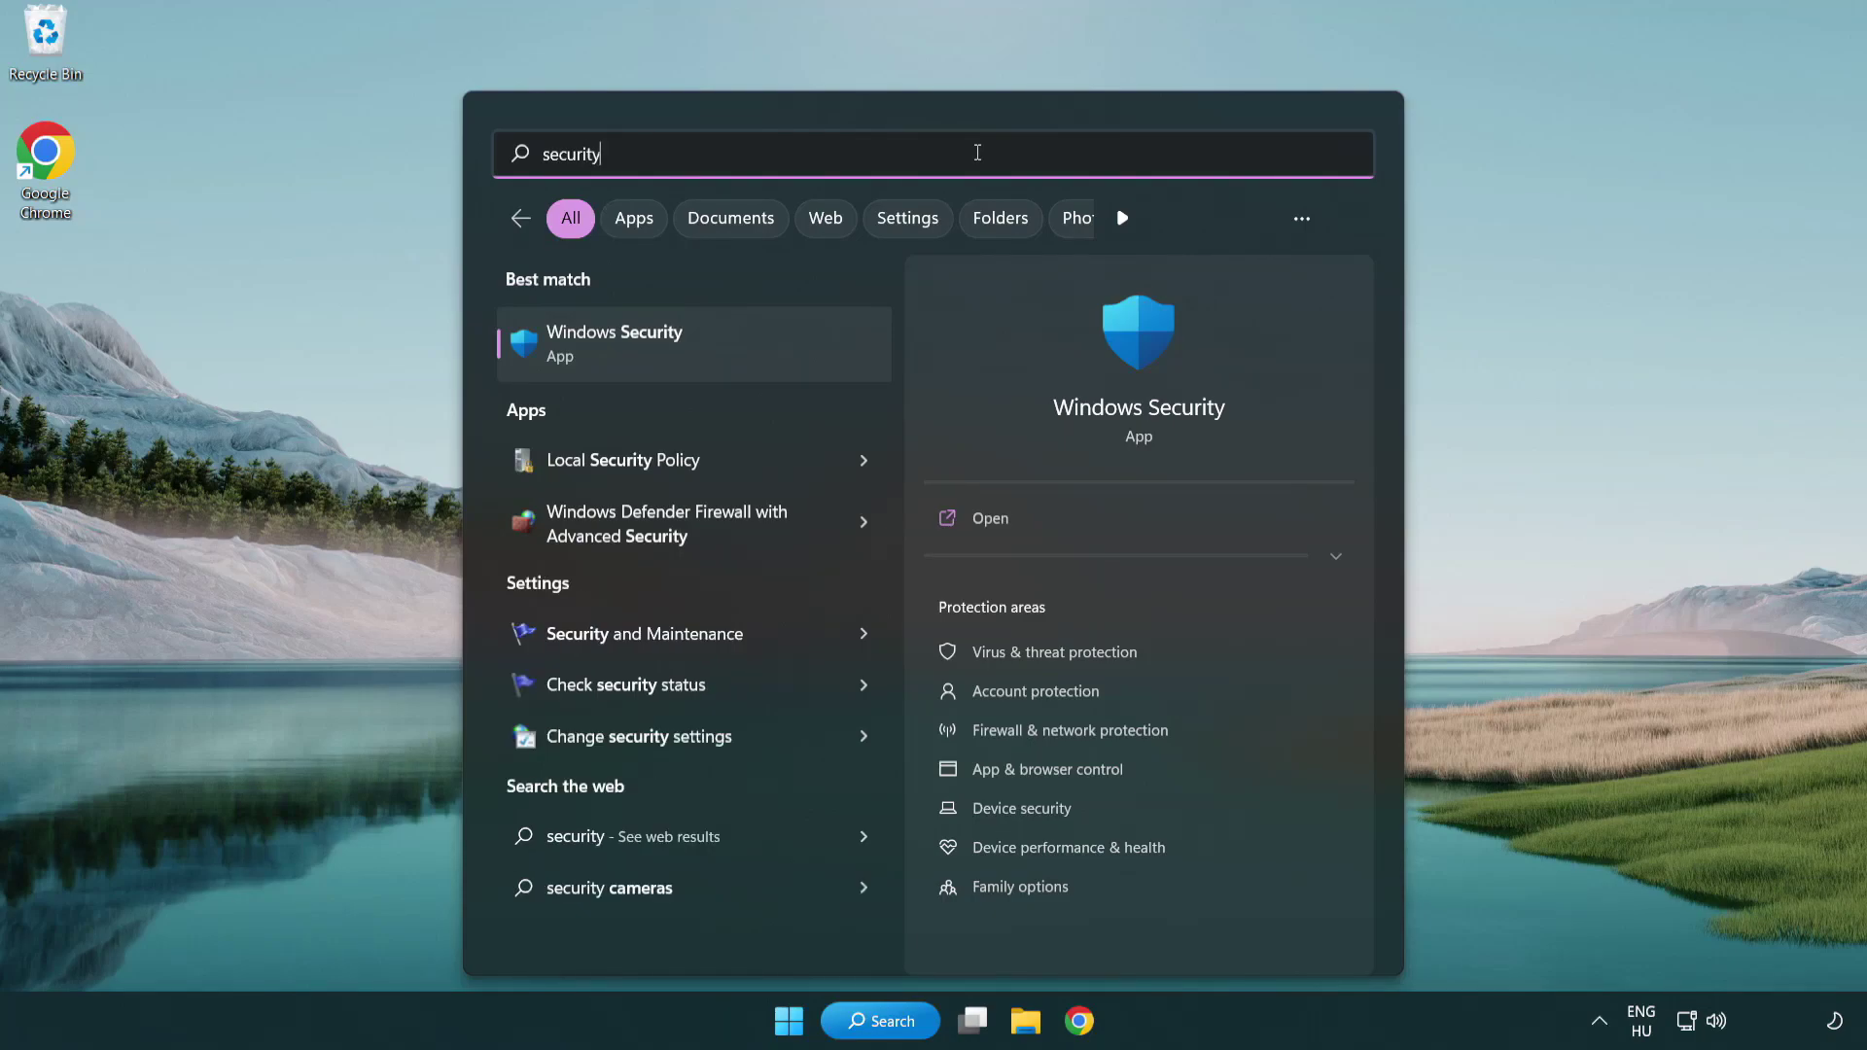
Open Windows Security's Virus & threat protection settings and scroll down to Exclusions
click(763, 355)
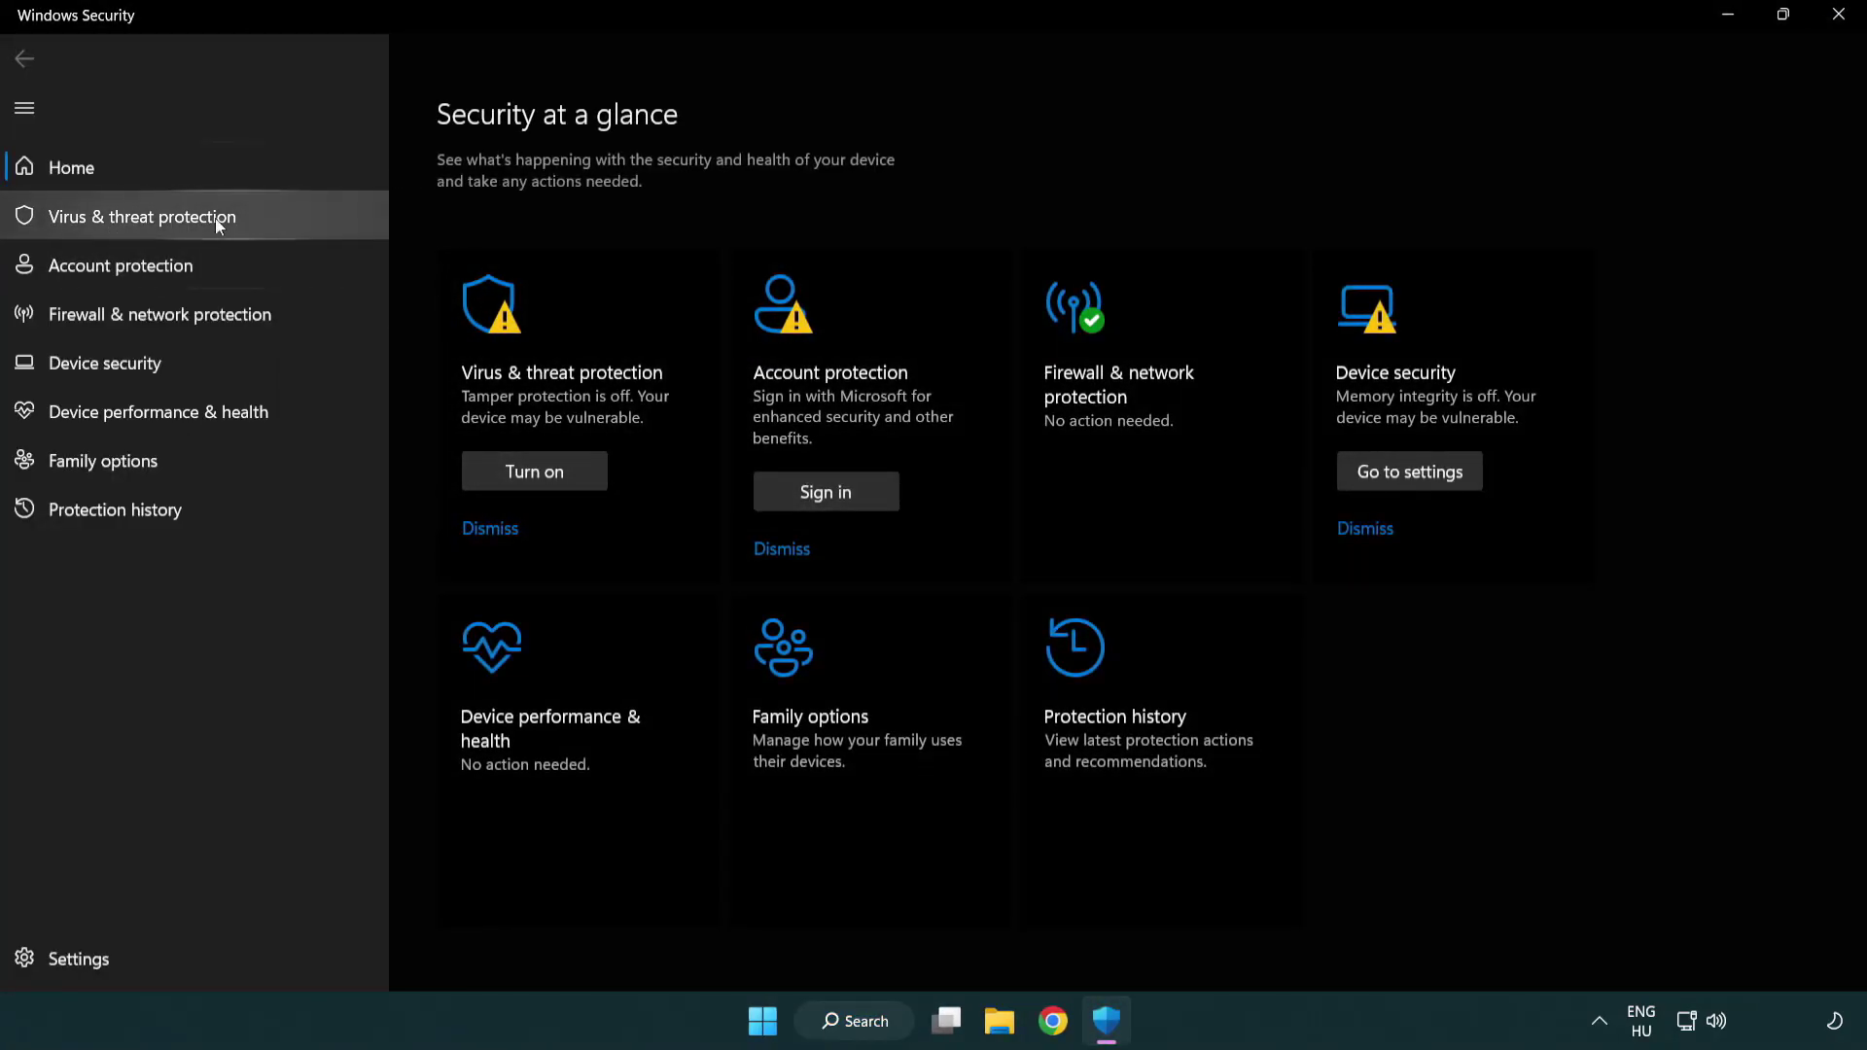
click(150, 218)
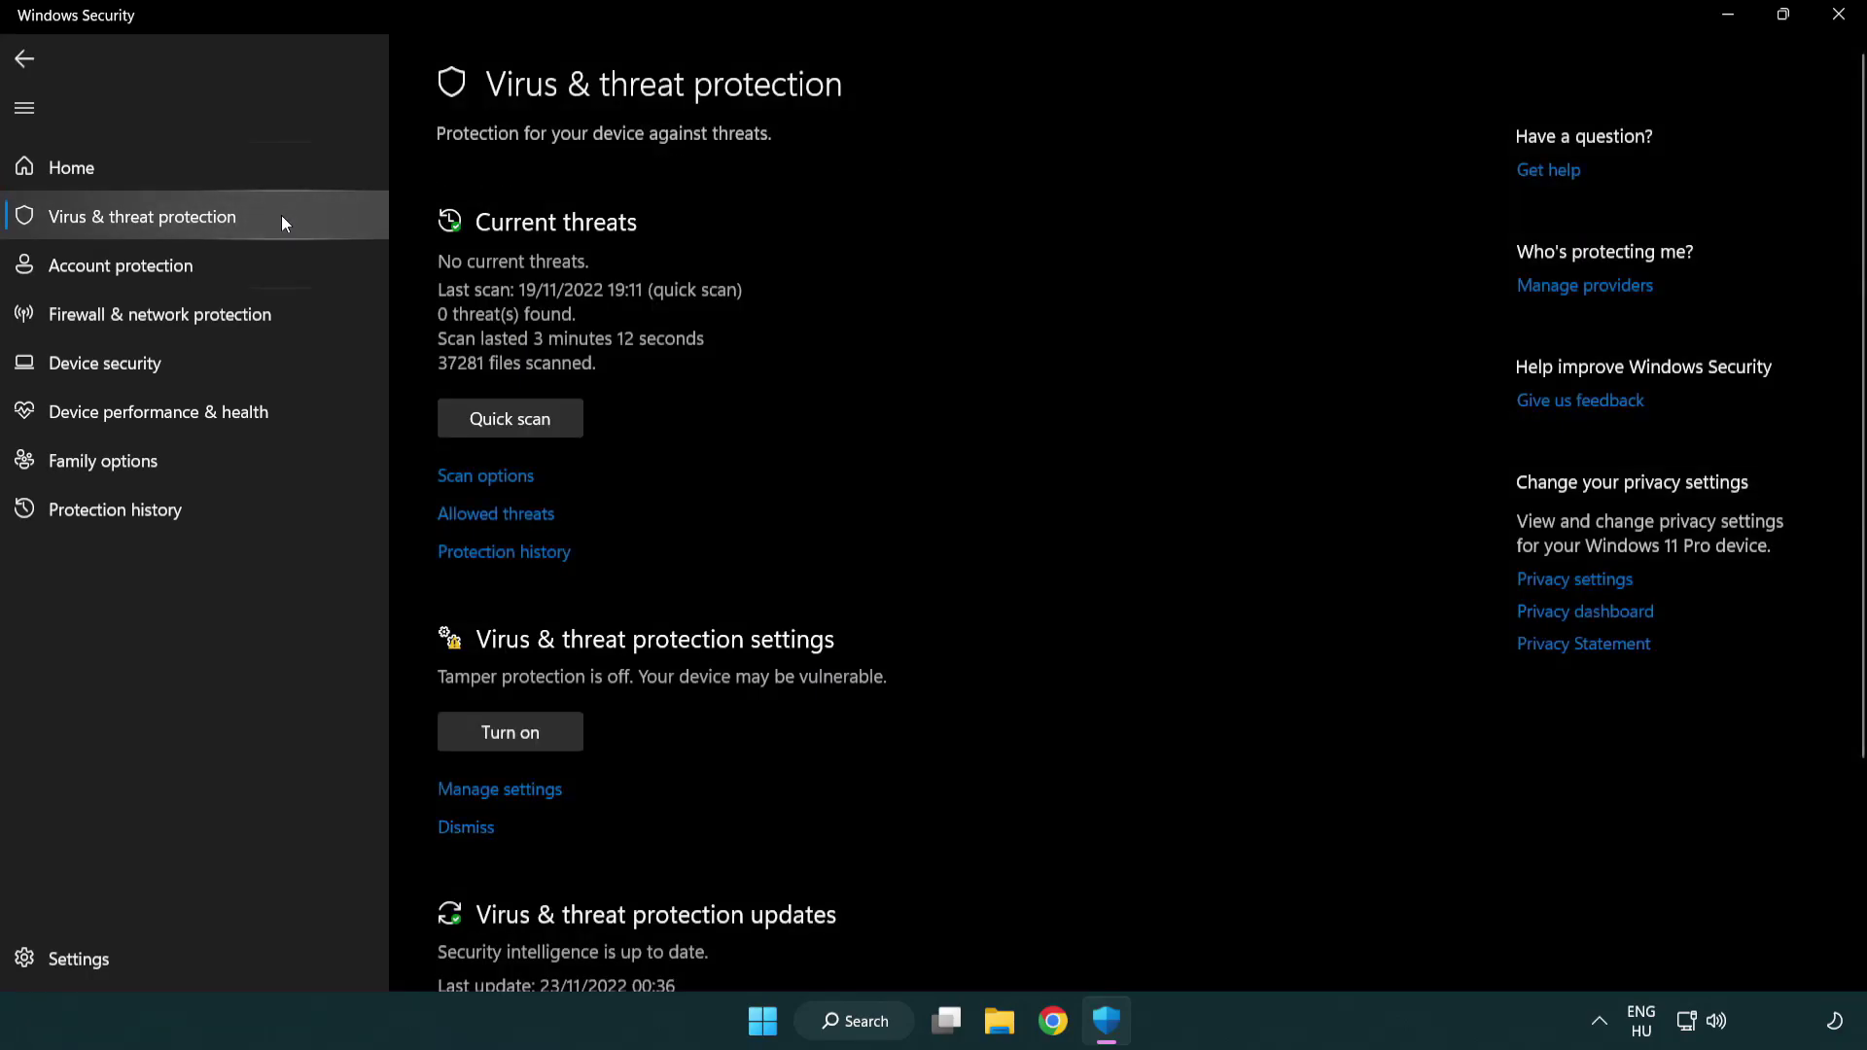
scroll(539, 399, down, 1)
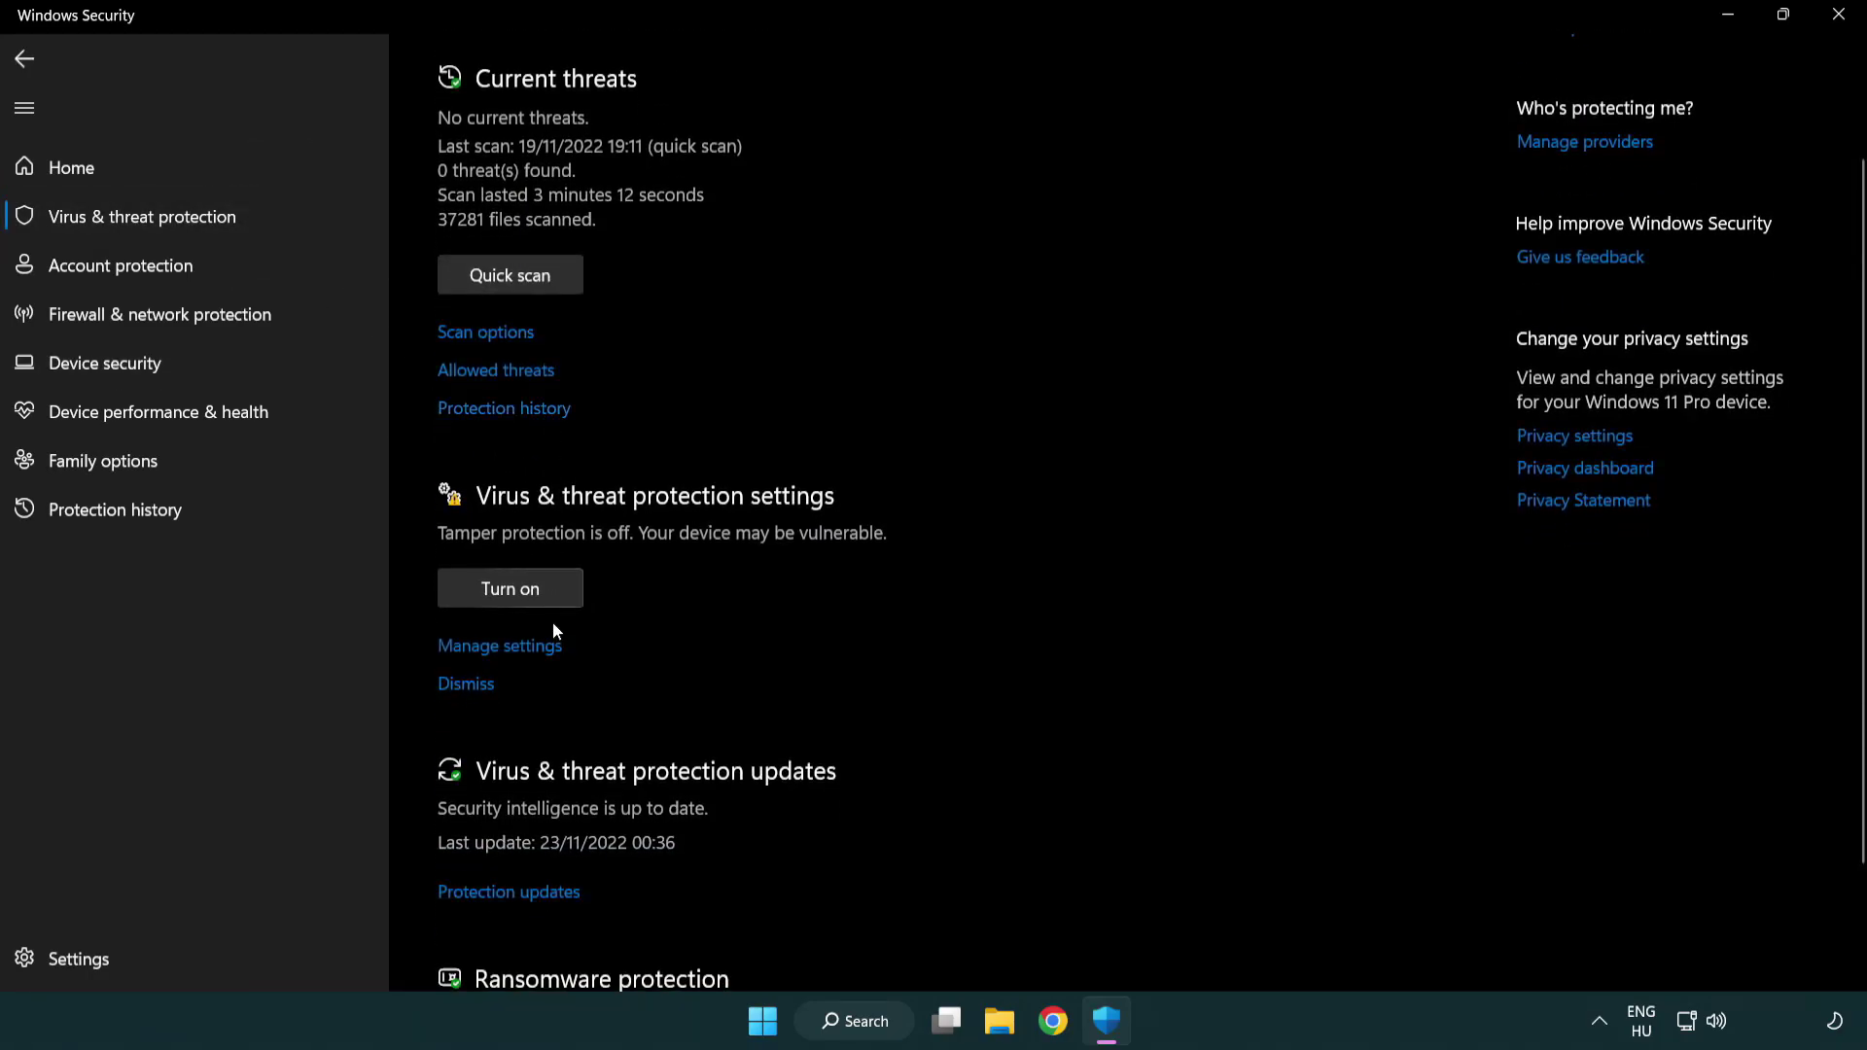
click(497, 650)
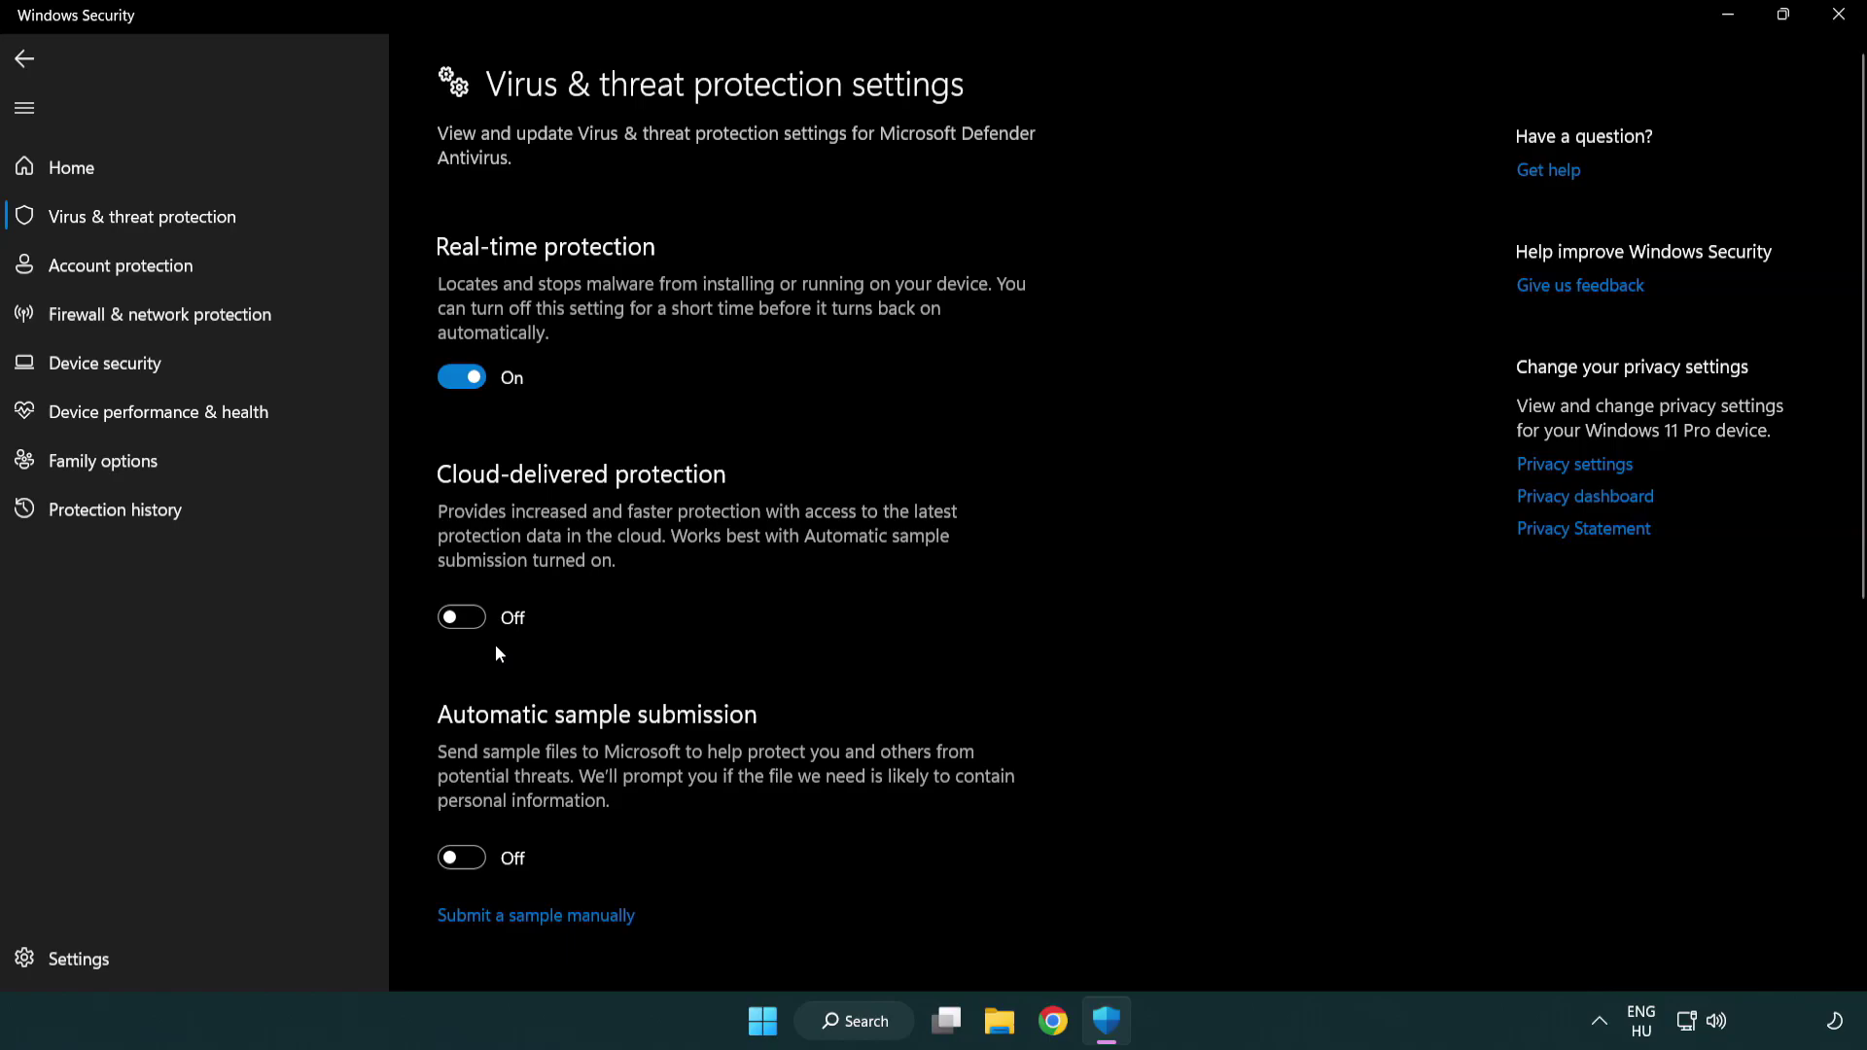
scroll(496, 647, down, 5)
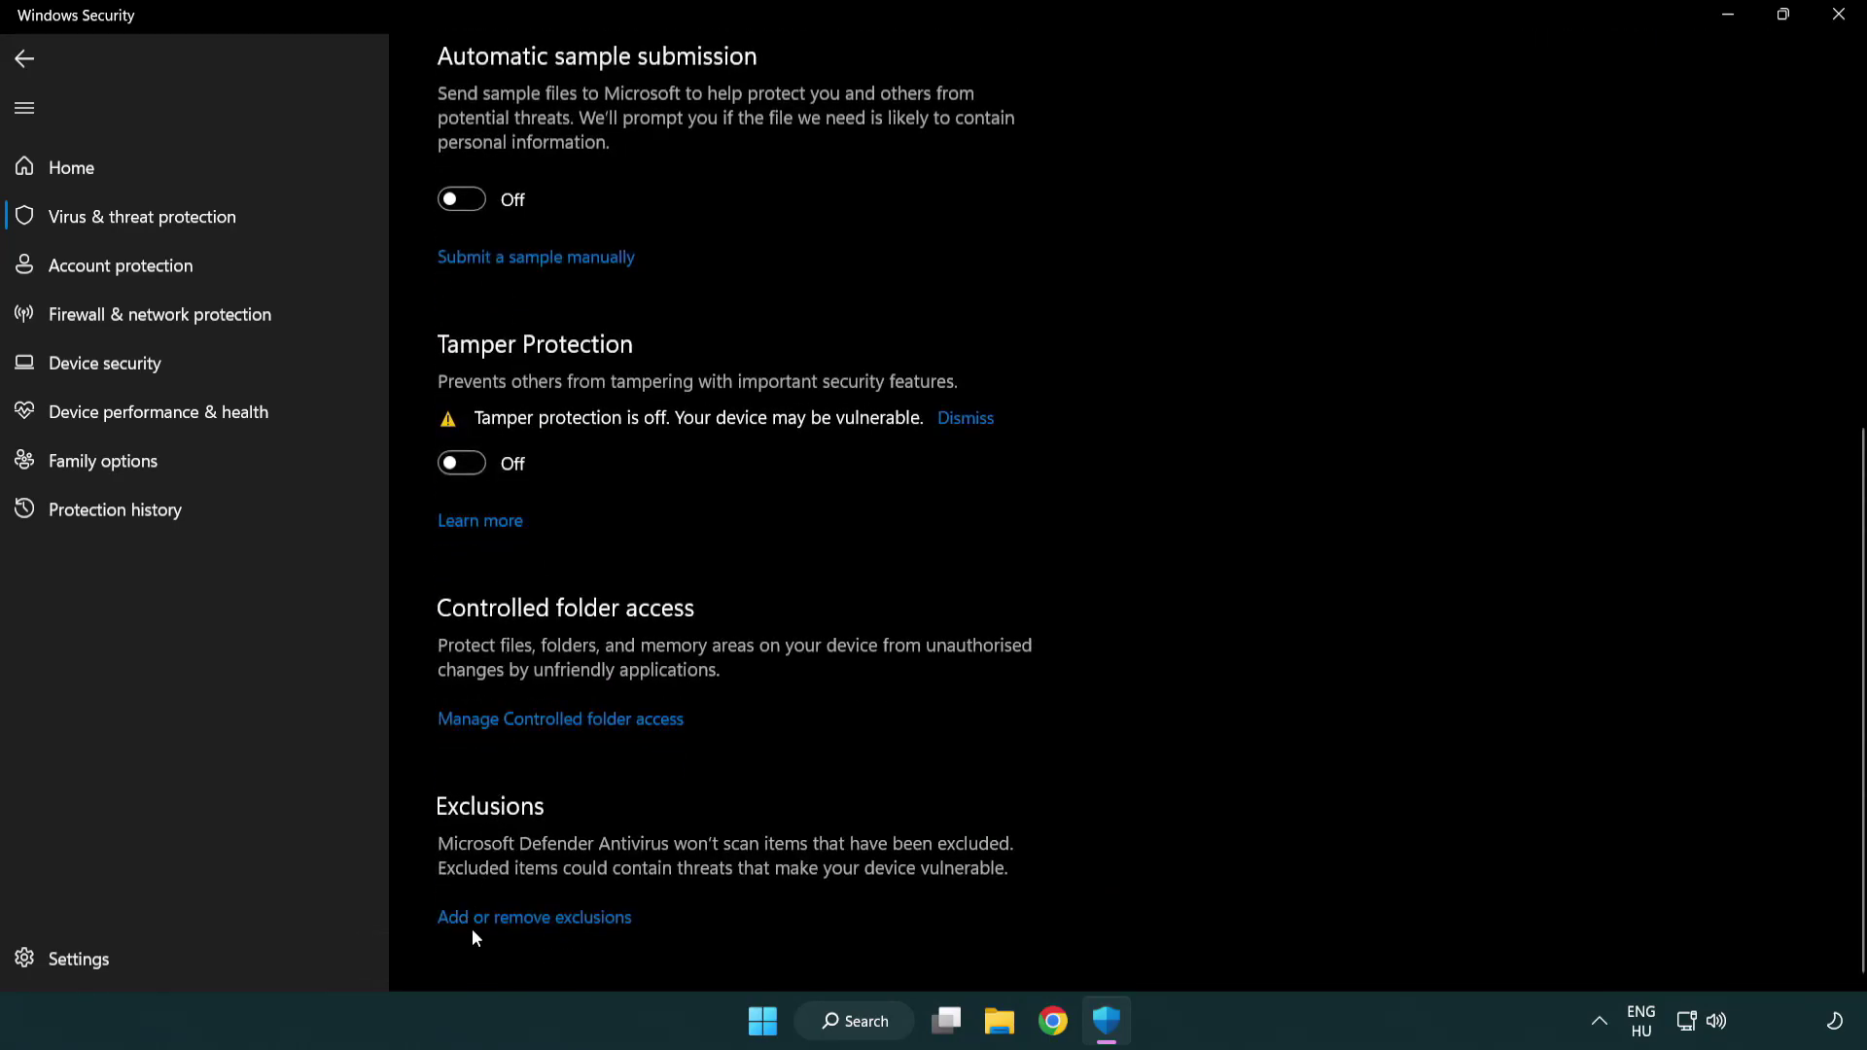
Open 'Add or remove exclusions' and start adding a new exclusion
click(540, 932)
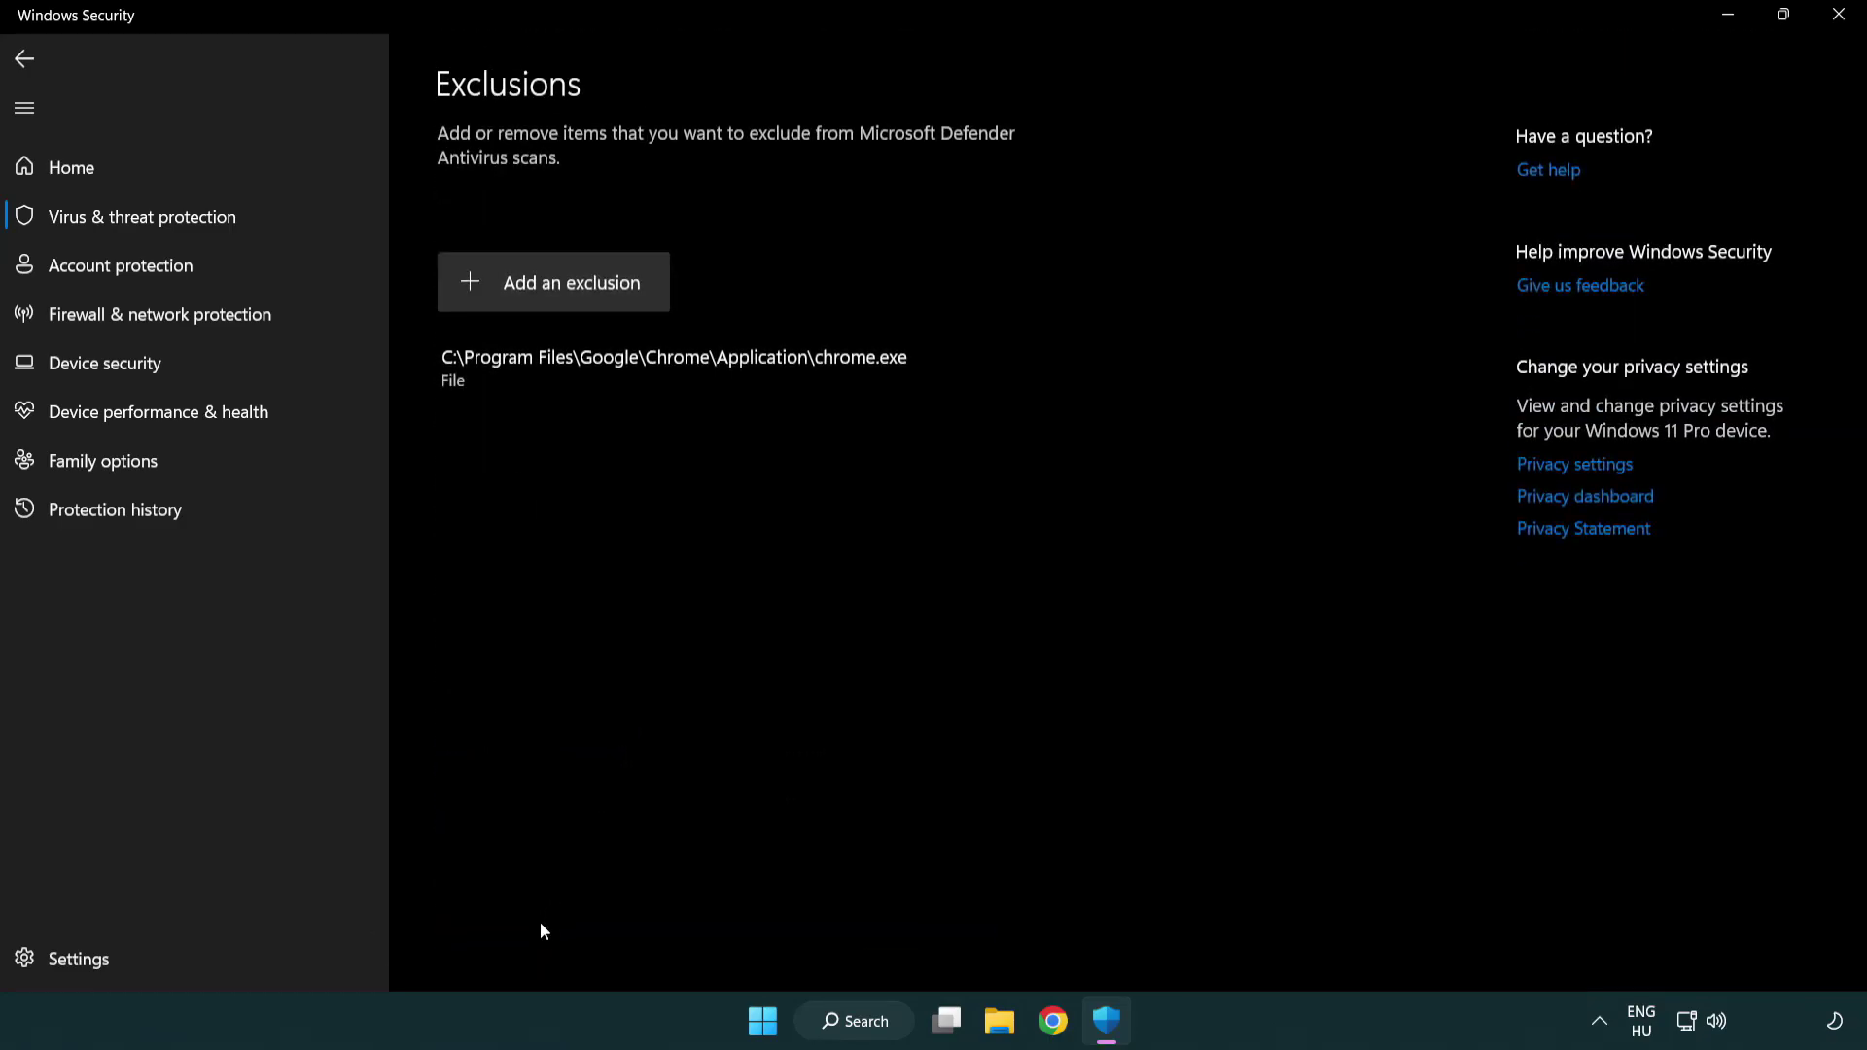
click(558, 284)
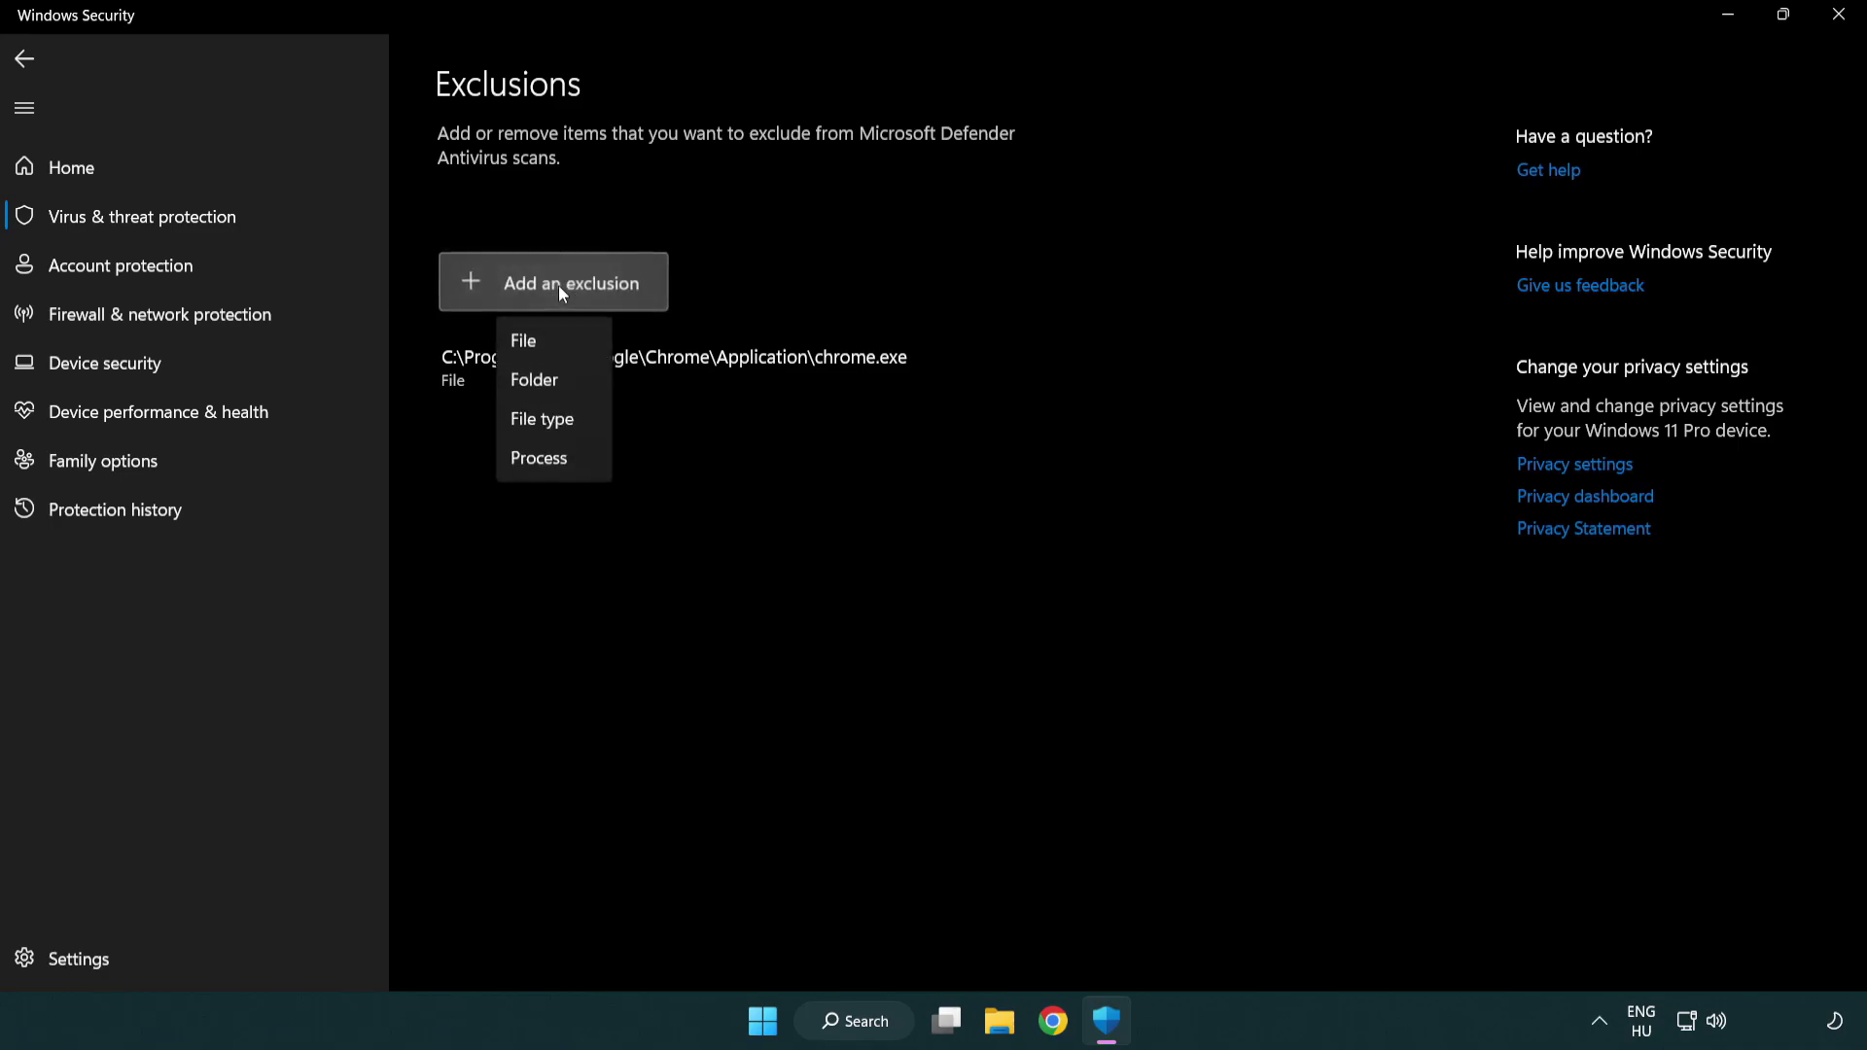
Add the NOT WORKING APP shortcut from C:\Program Files (x86)\NOT WORKING APP as a File exclusion
click(563, 347)
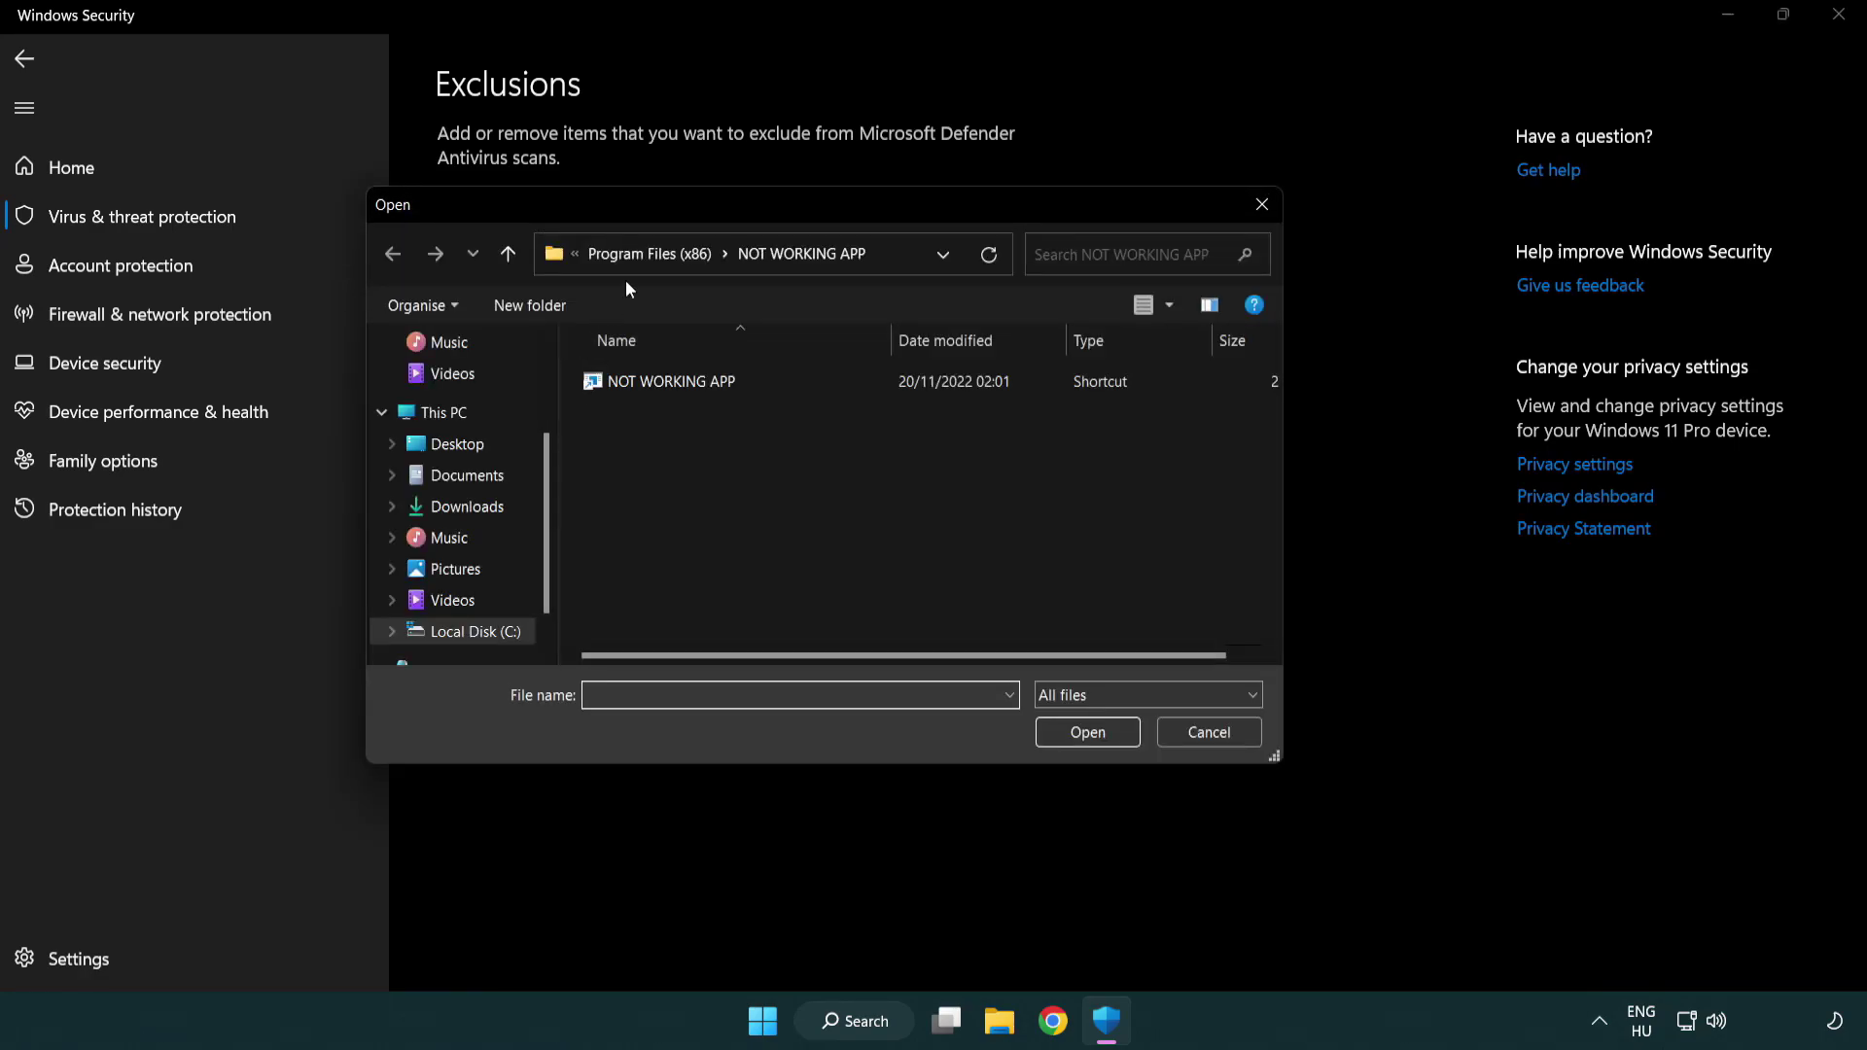
click(634, 261)
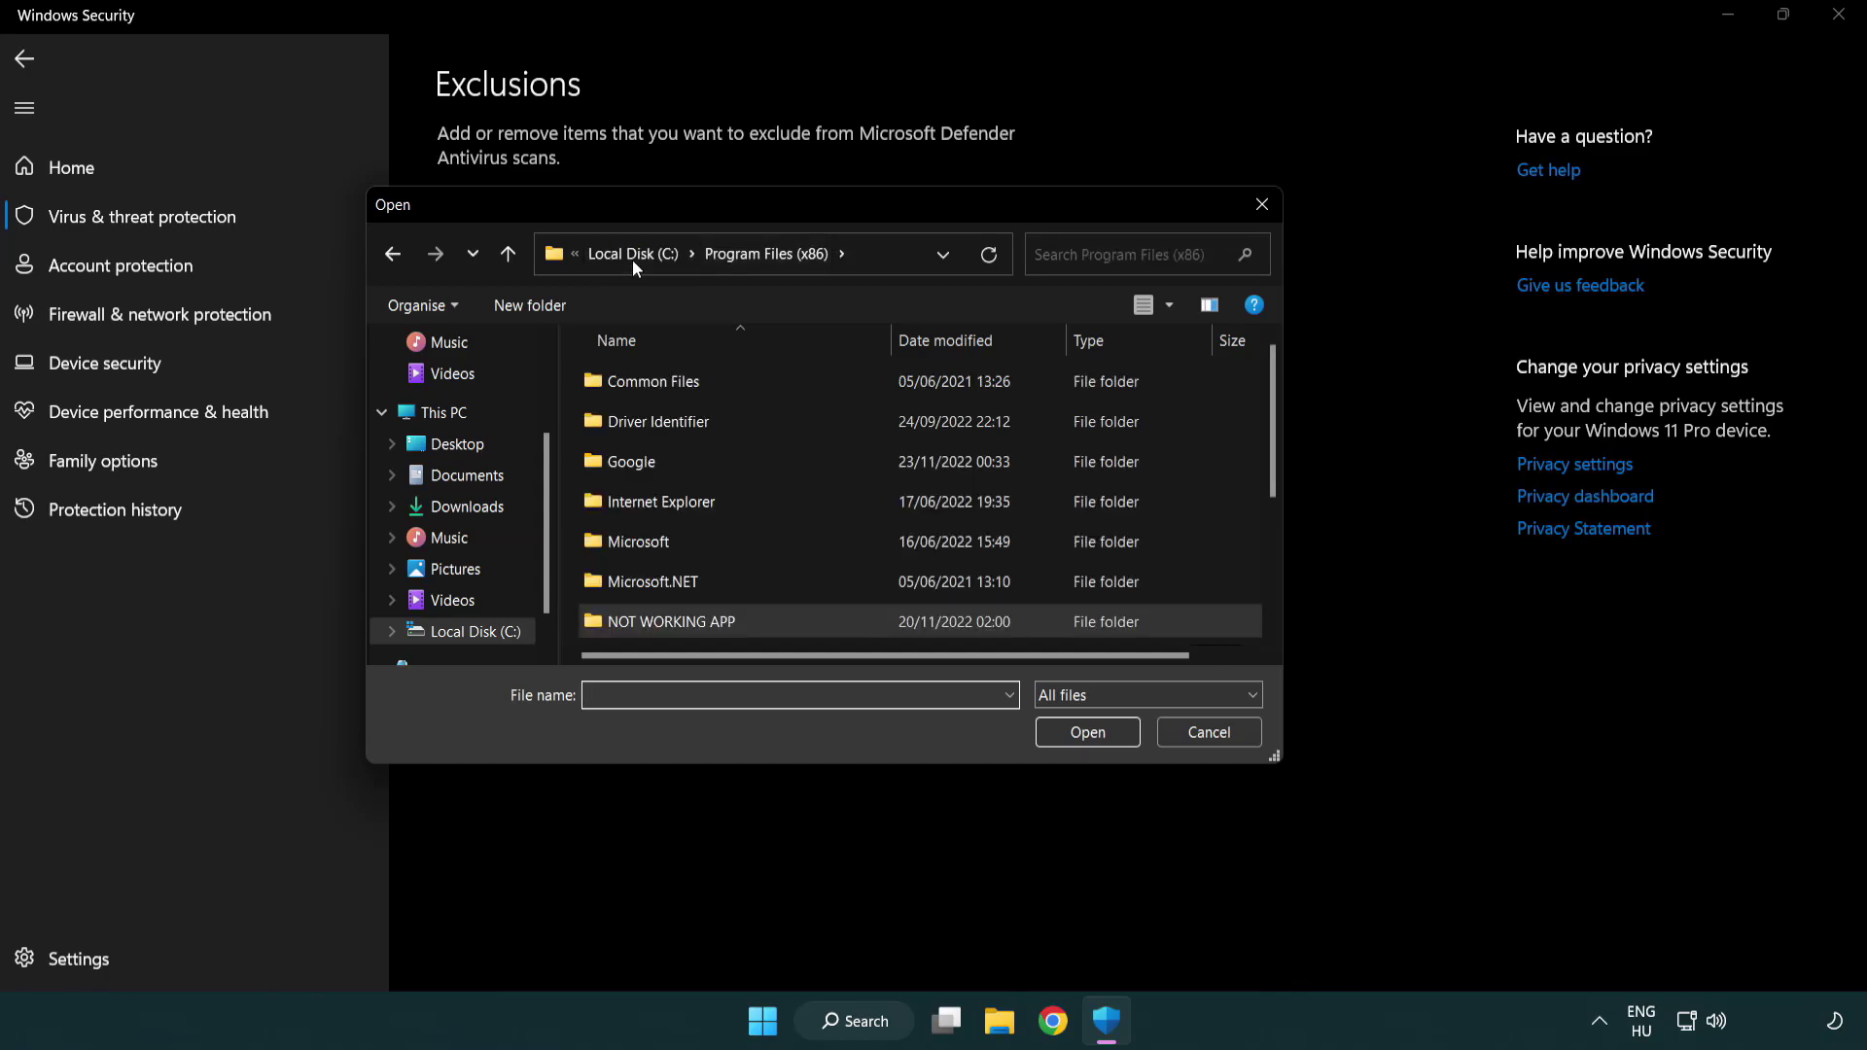
click(633, 260)
click(633, 260)
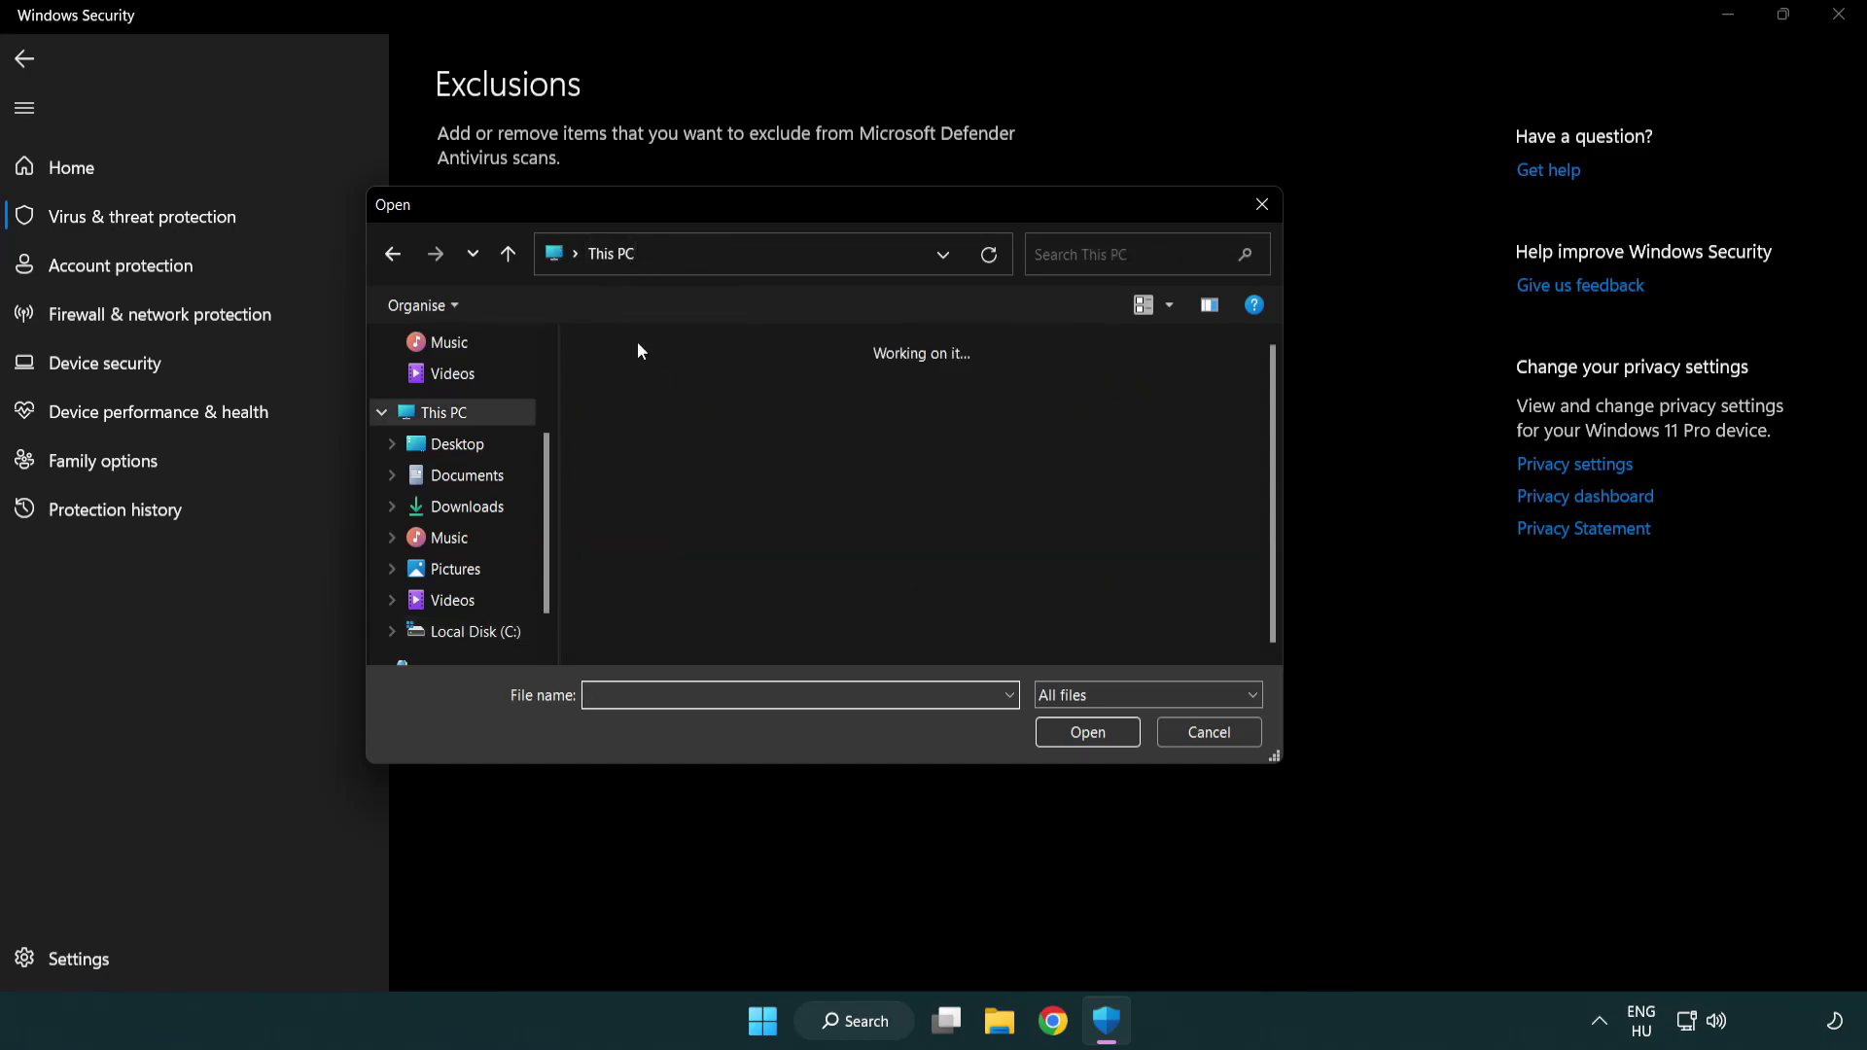
double_click(681, 646)
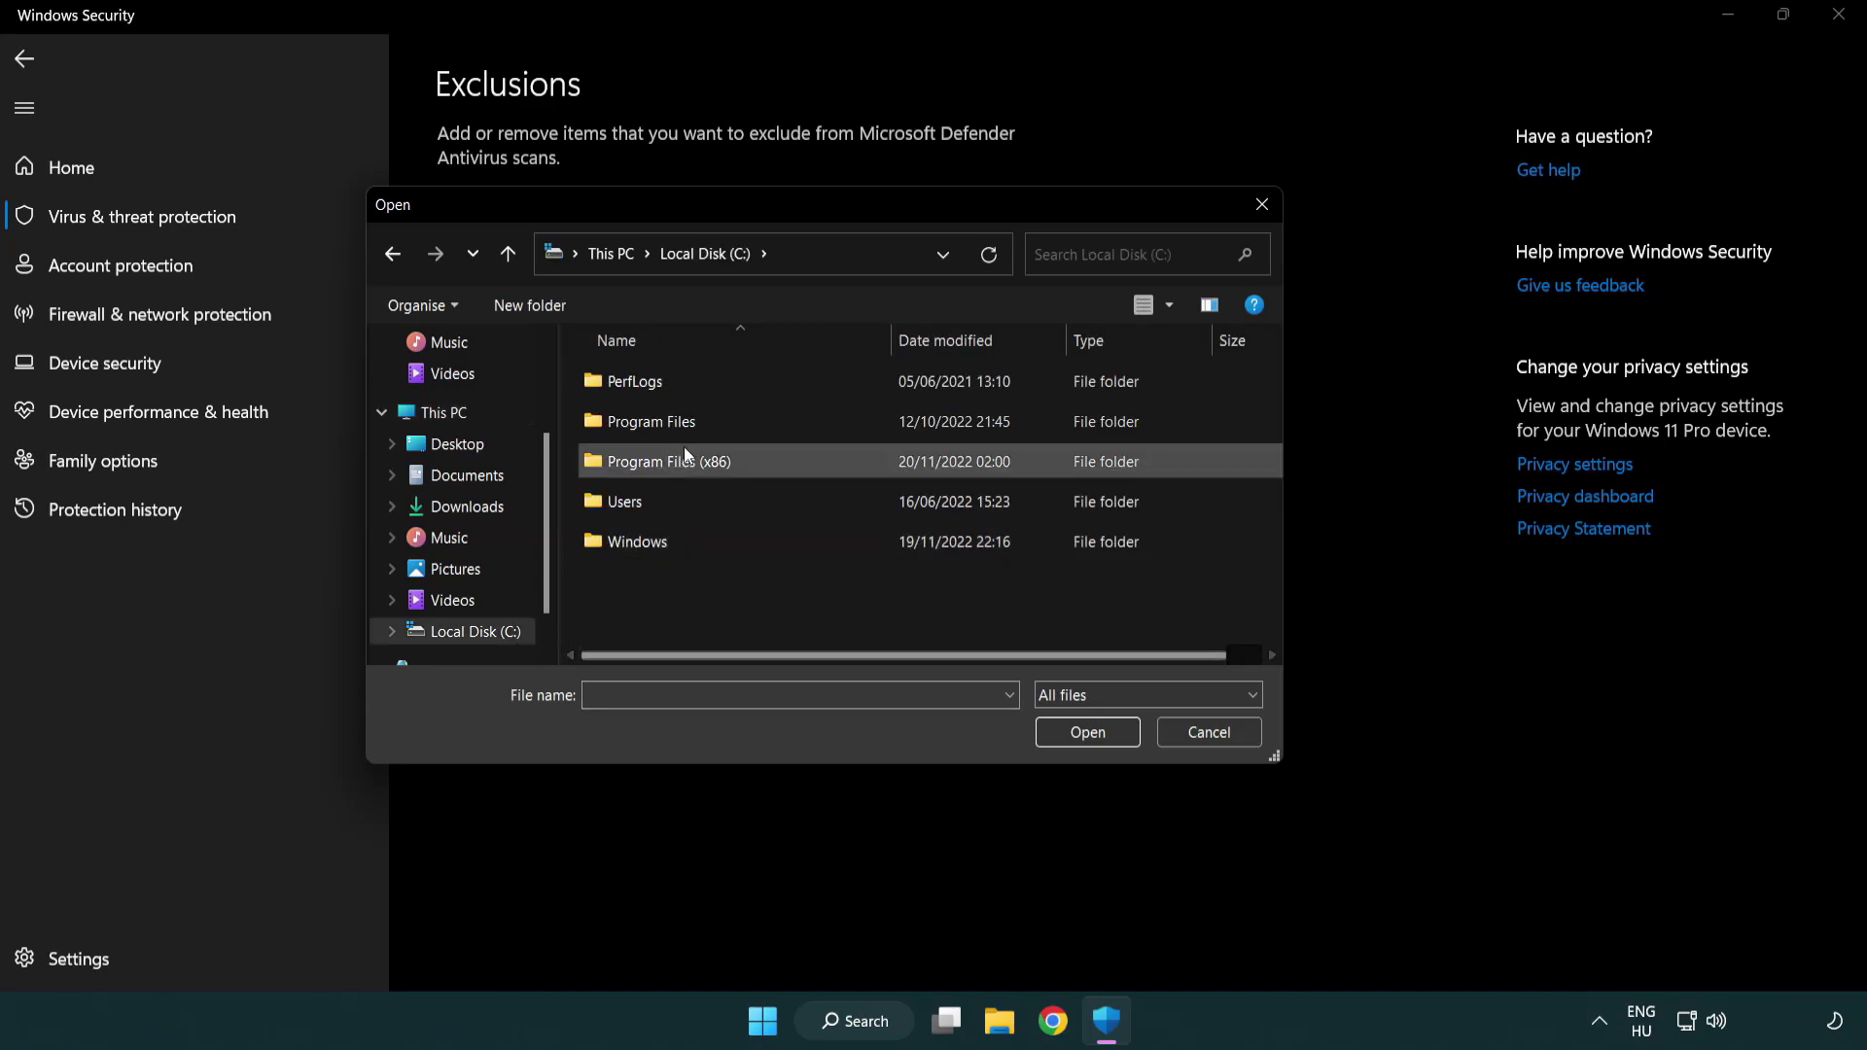
double_click(681, 458)
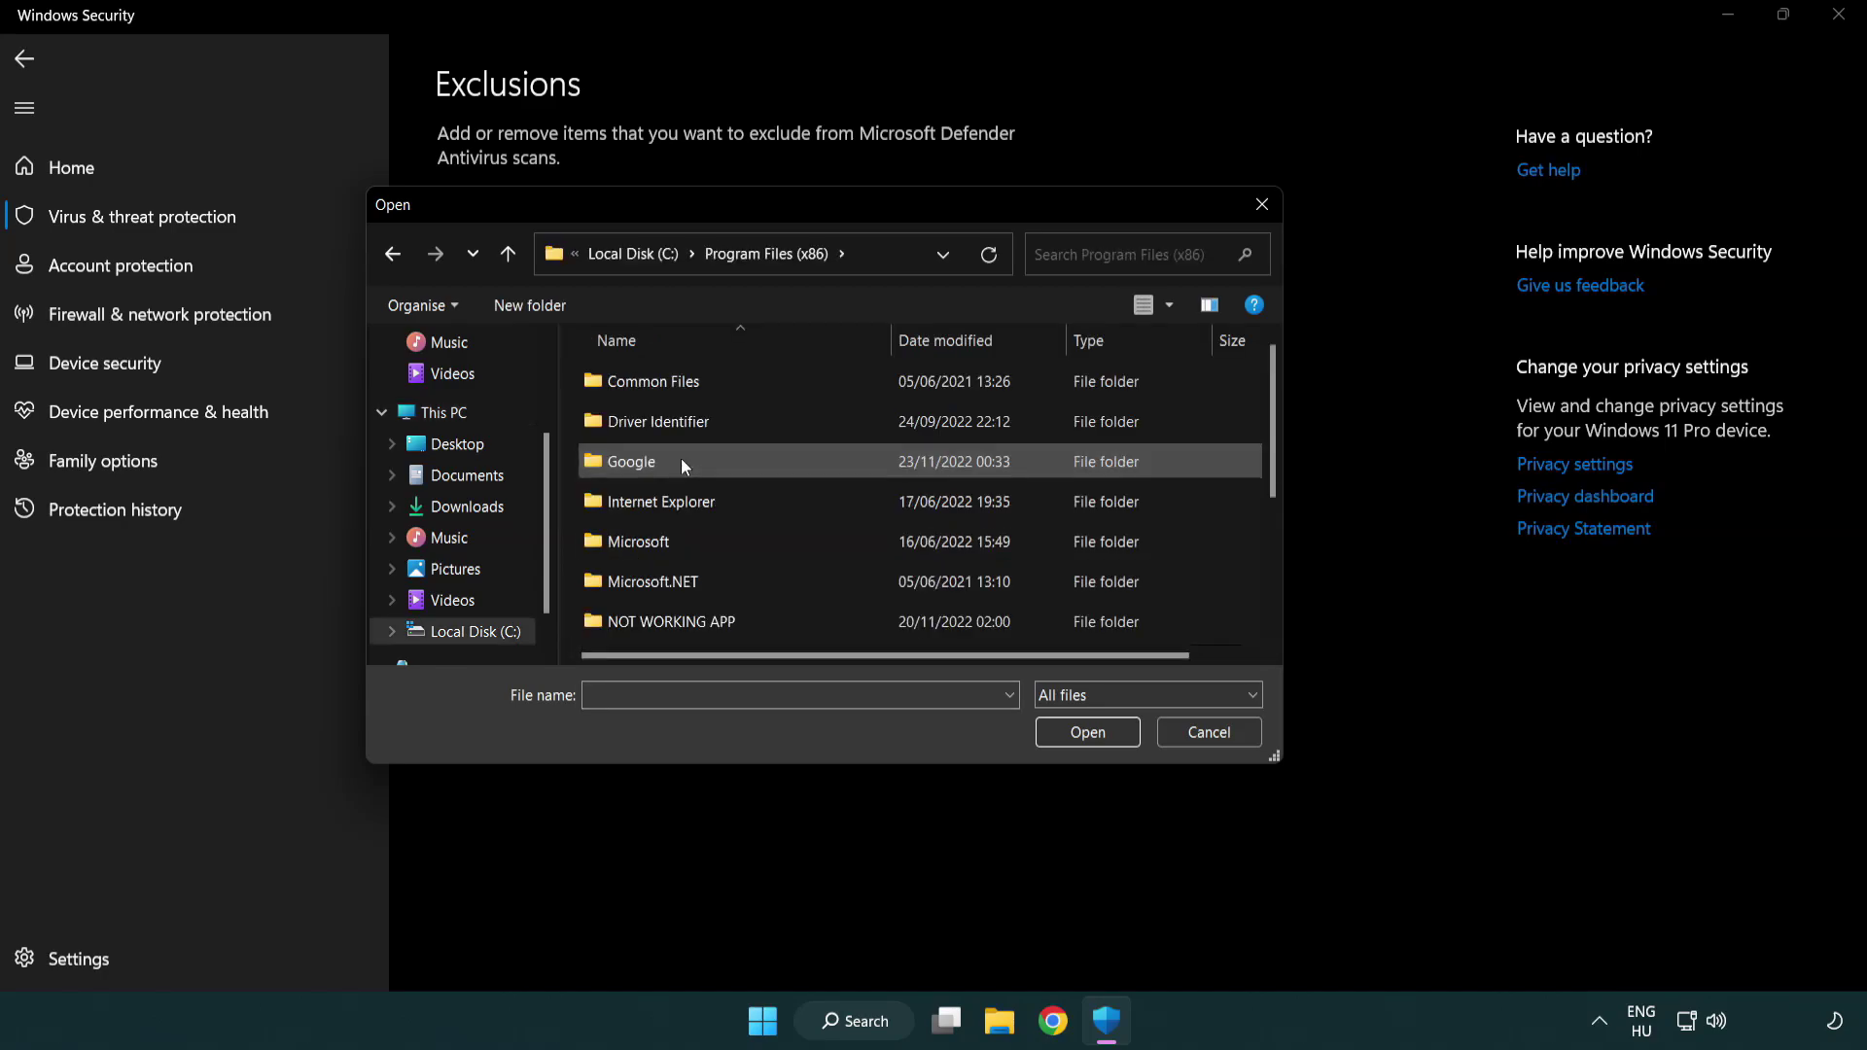
double_click(696, 625)
click(661, 381)
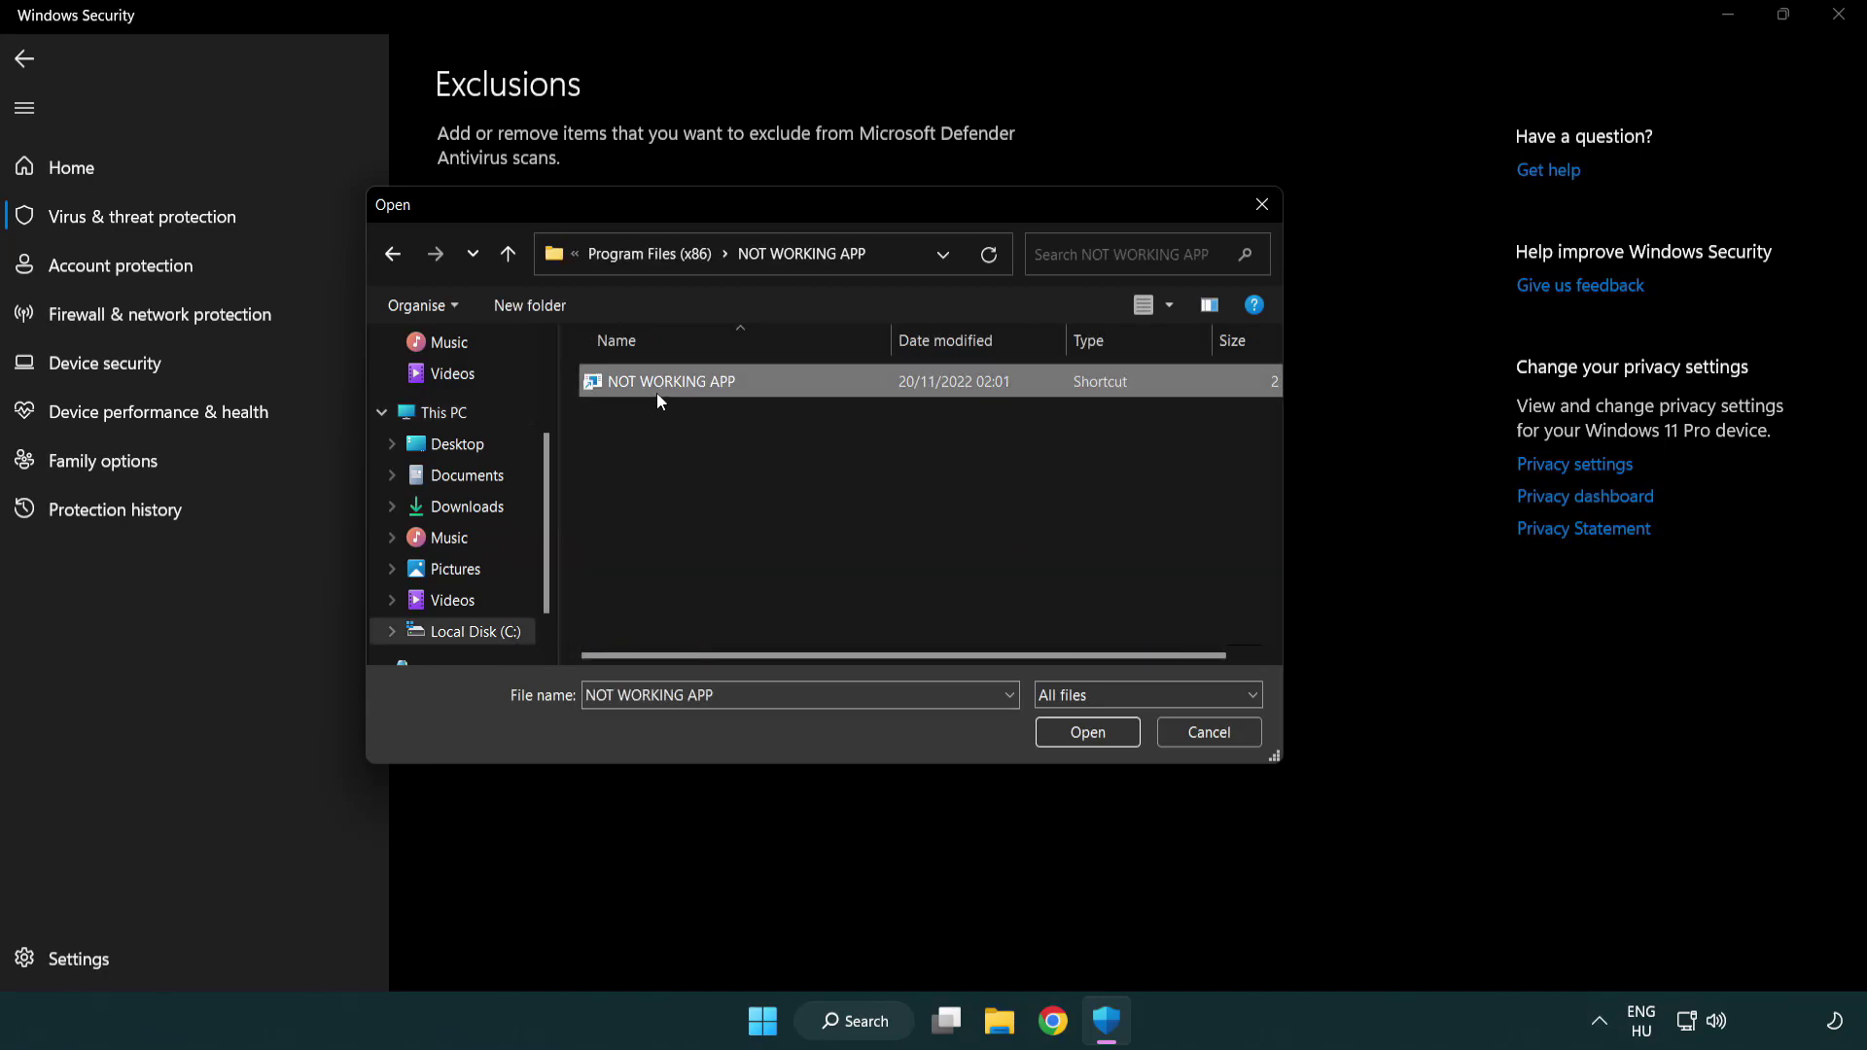
click(1086, 733)
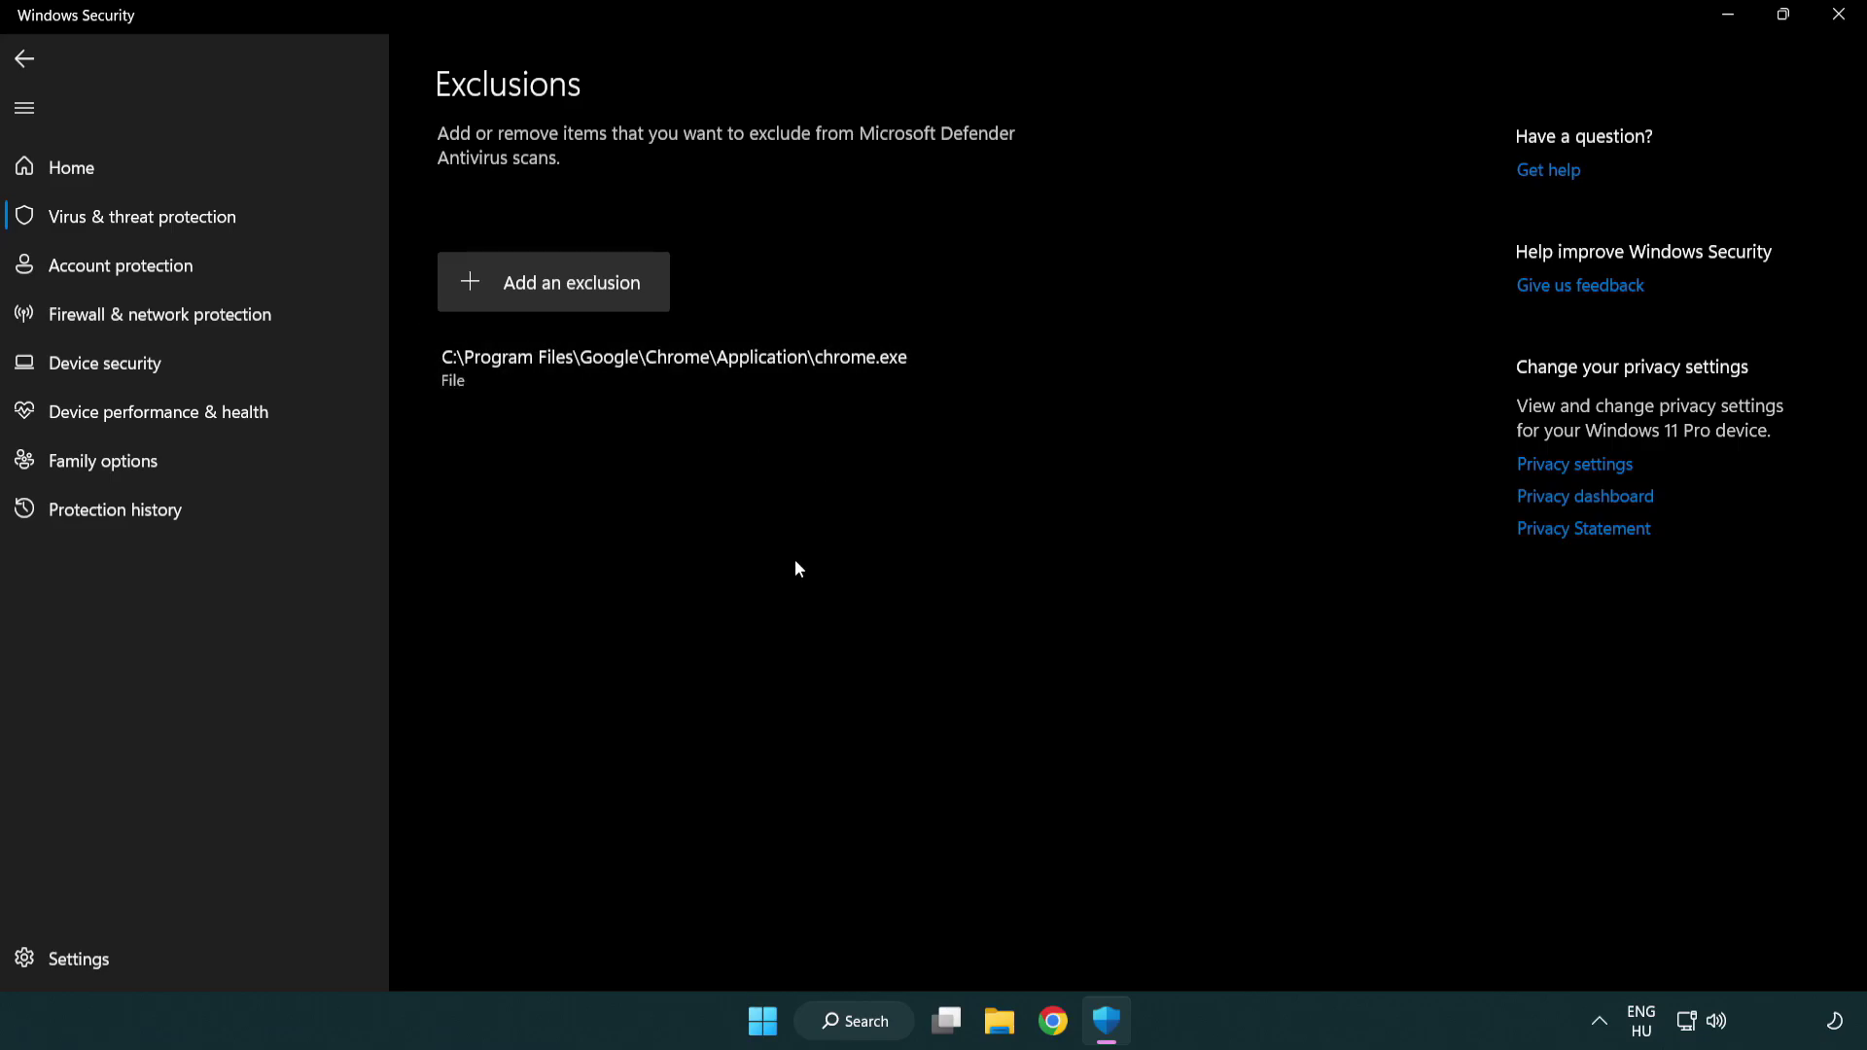
Close Windows Security and show the Sleep, Shut down and Restart options from Start
click(1841, 19)
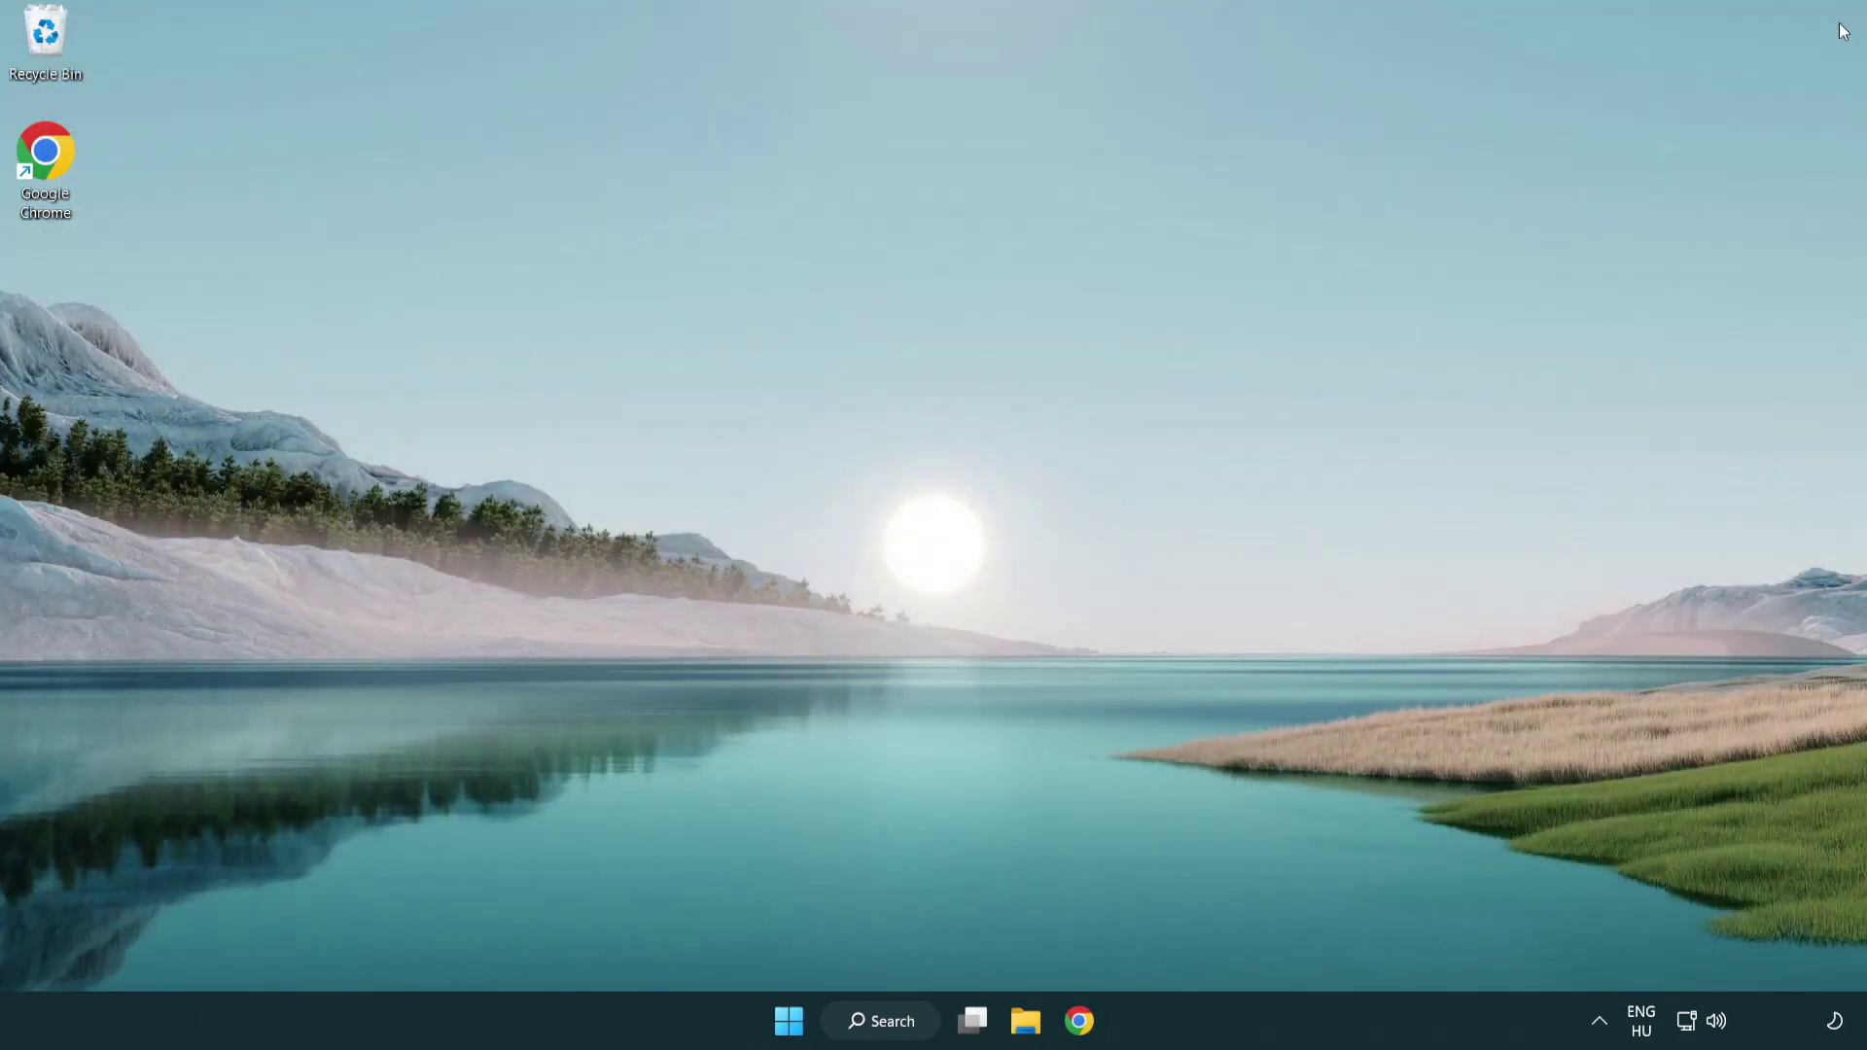
click(788, 1021)
click(1243, 935)
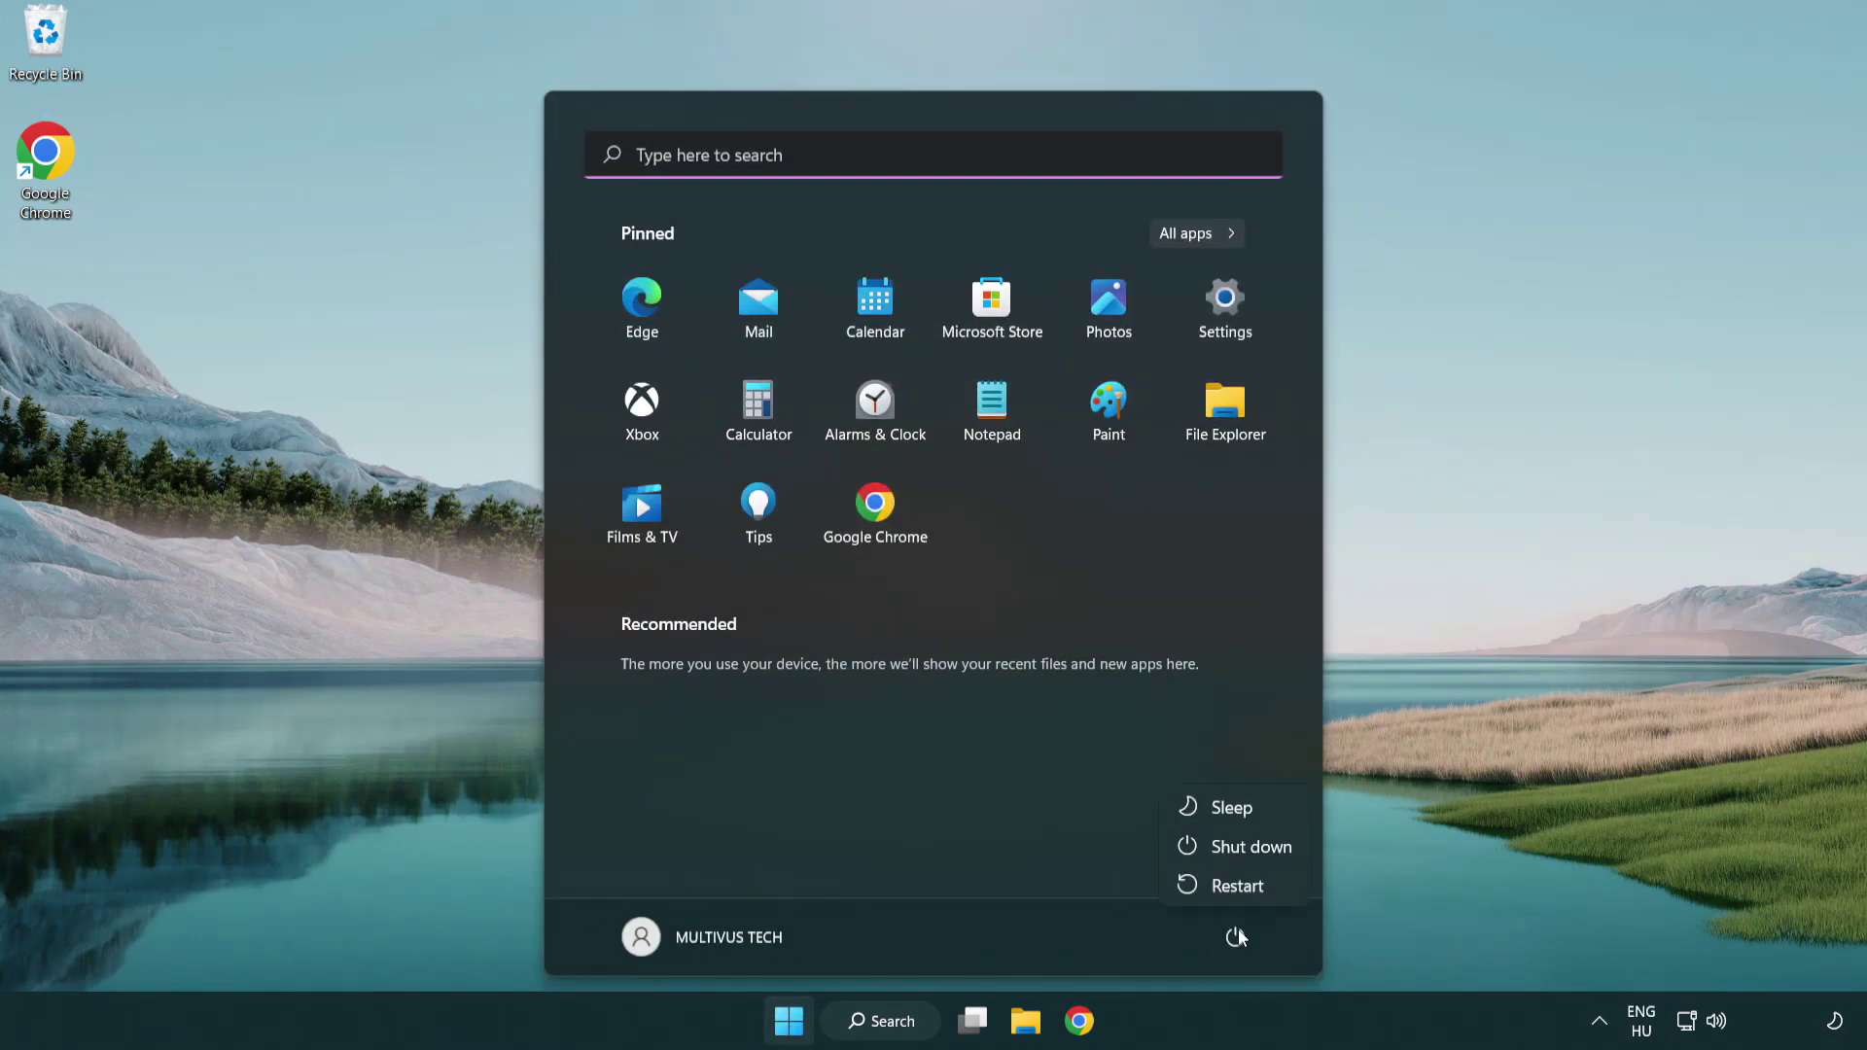